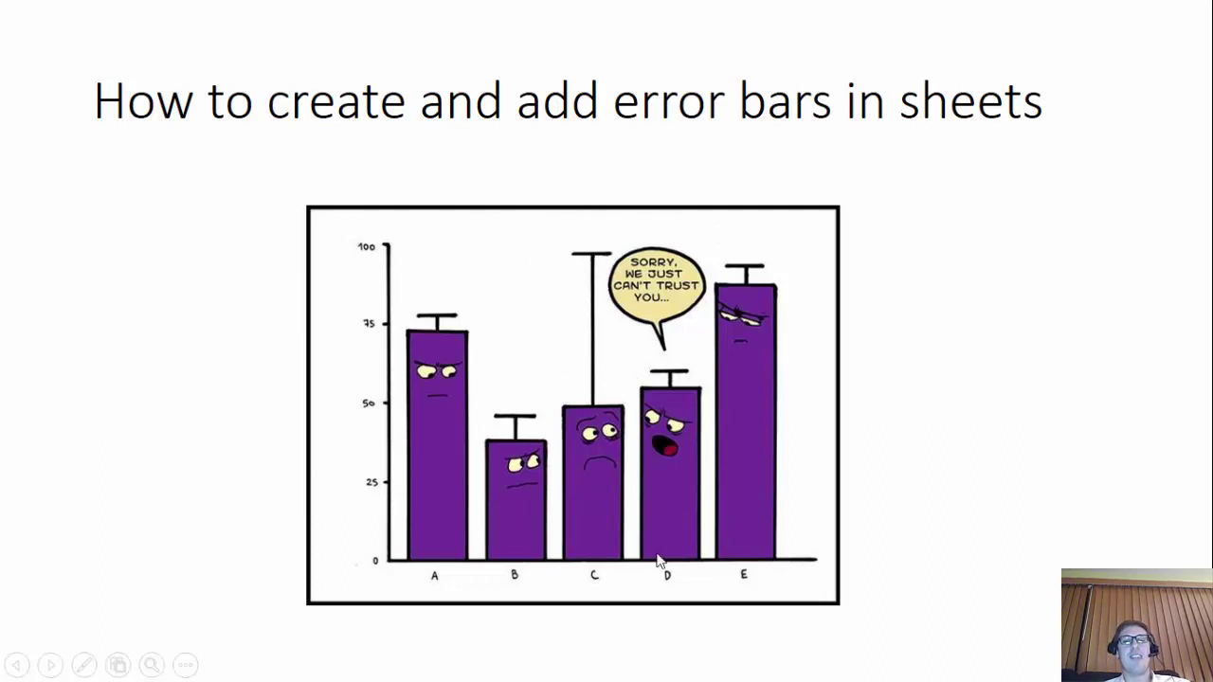
Step: End the error-bars slideshow presentation
{"action": "key", "text": "Escape"}
Step: In the shell-length spreadsheet, change the A18 label from 'Average' to 'Average (Mean)'
{"action": "key", "text": "alt+Tab"}
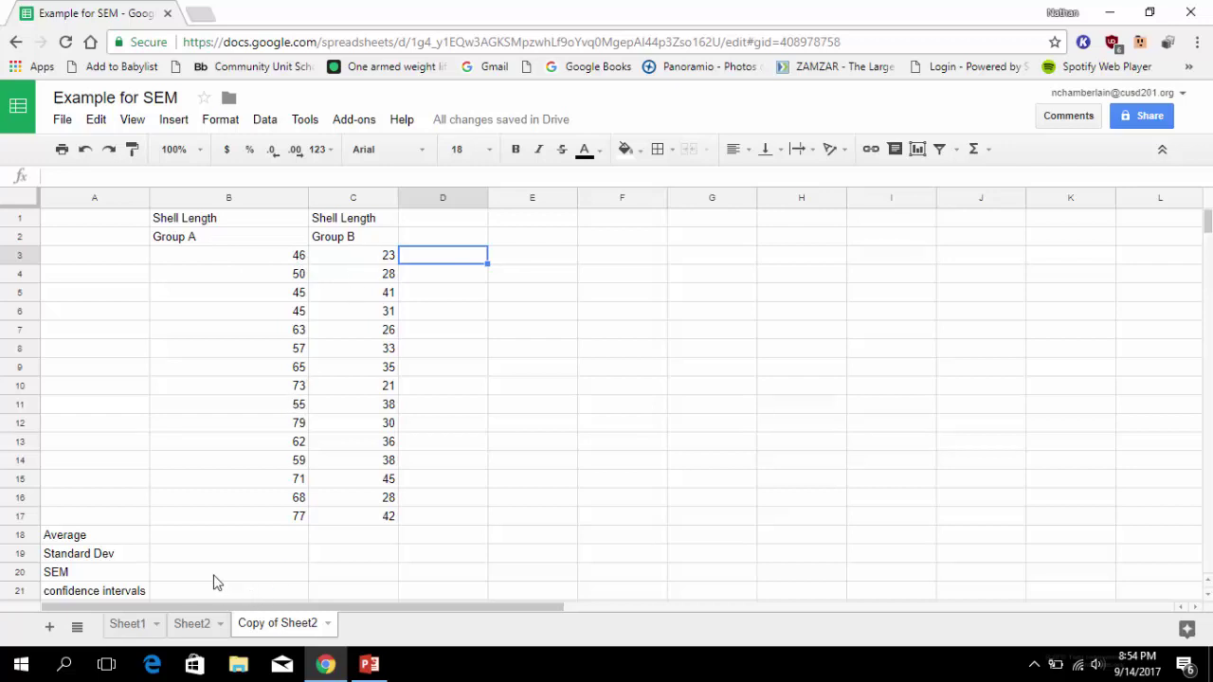
{"action": "left_click", "coordinate": [114, 540]}
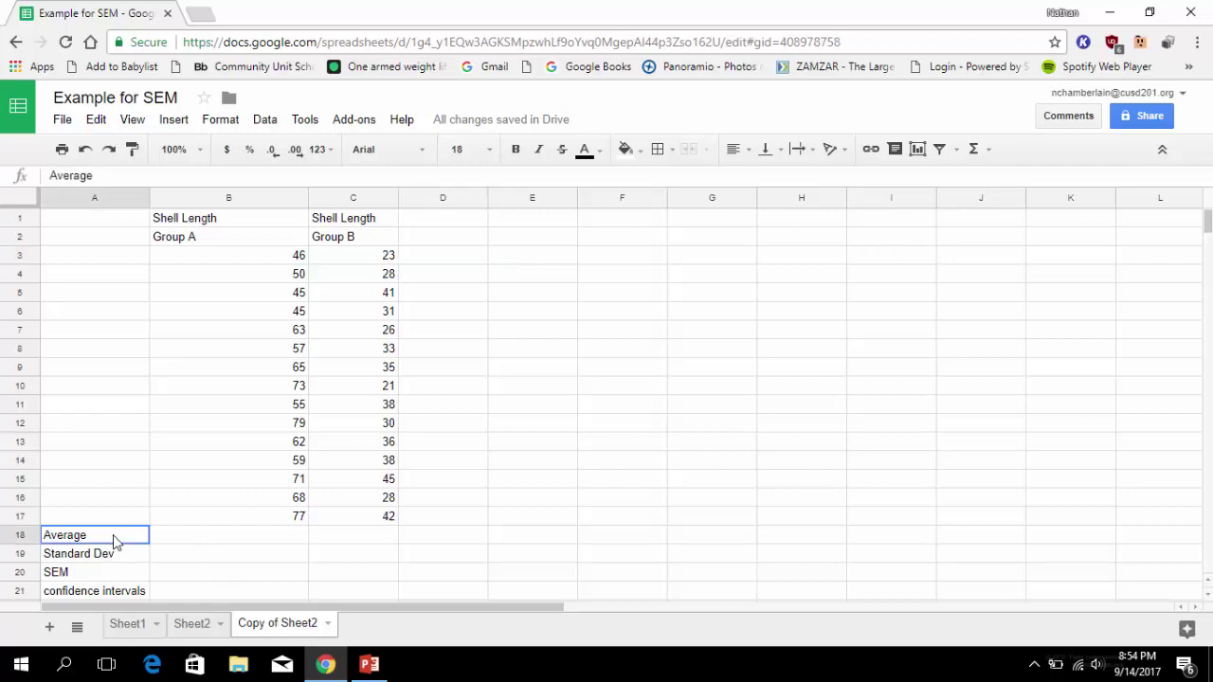
{"action": "double_click", "coordinate": [112, 539]}
{"action": "left_click", "coordinate": [101, 540]}
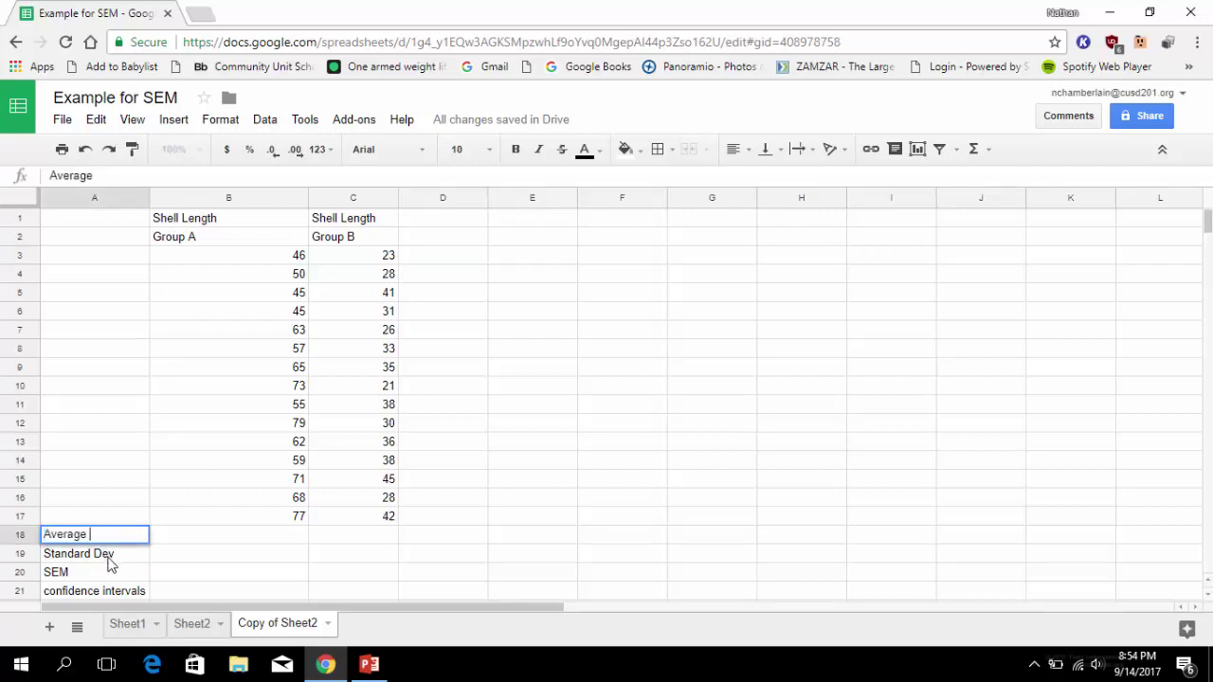
{"action": "type", "text": "(Mean)"}
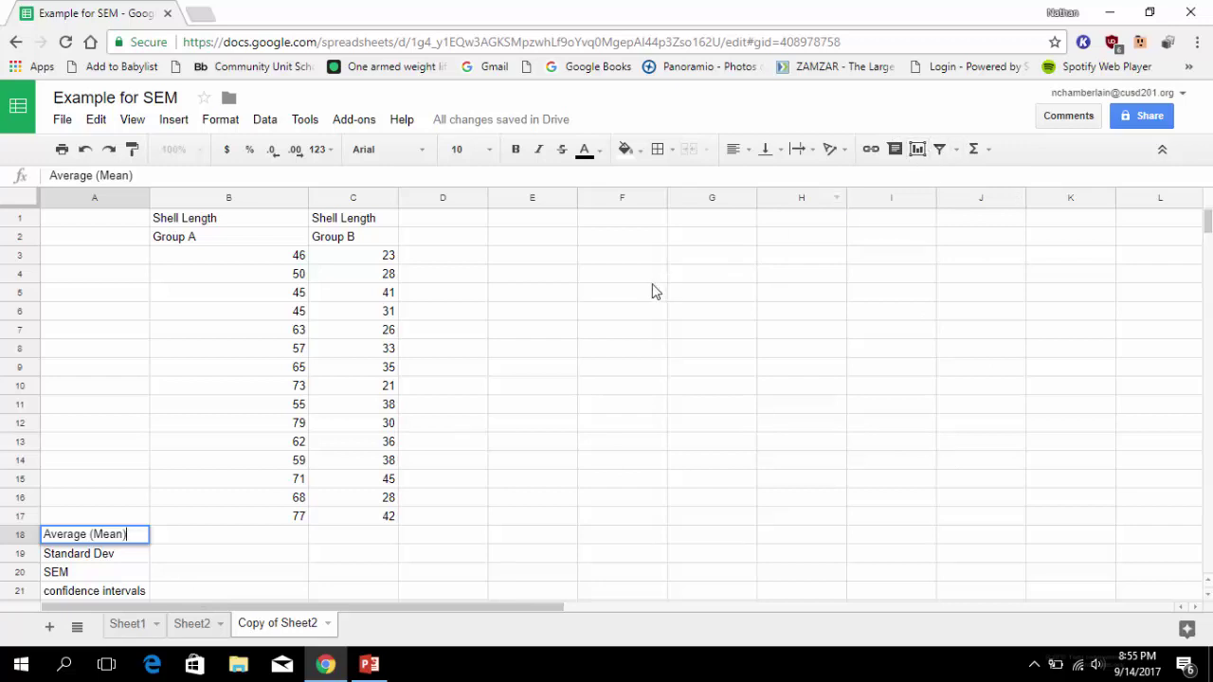
Step: Enter =AVERAGE(B3:B17) in B18 to get the Group A mean of 61
{"action": "left_click", "coordinate": [263, 540]}
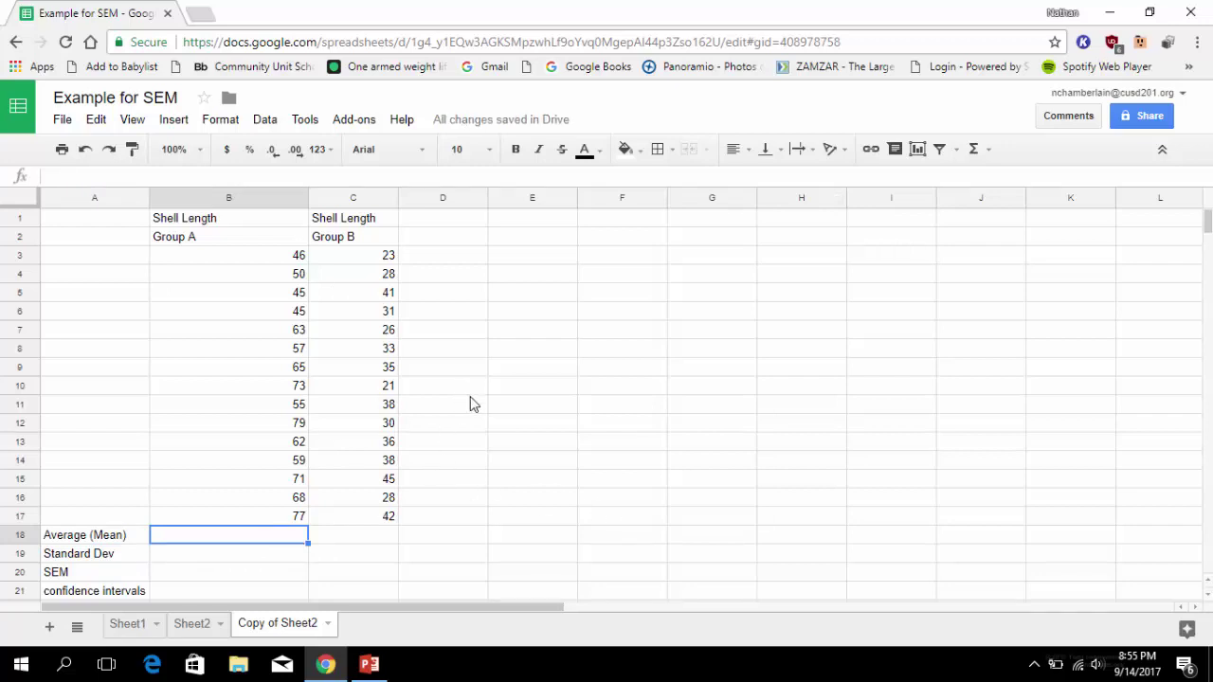
{"action": "type", "text": "="}
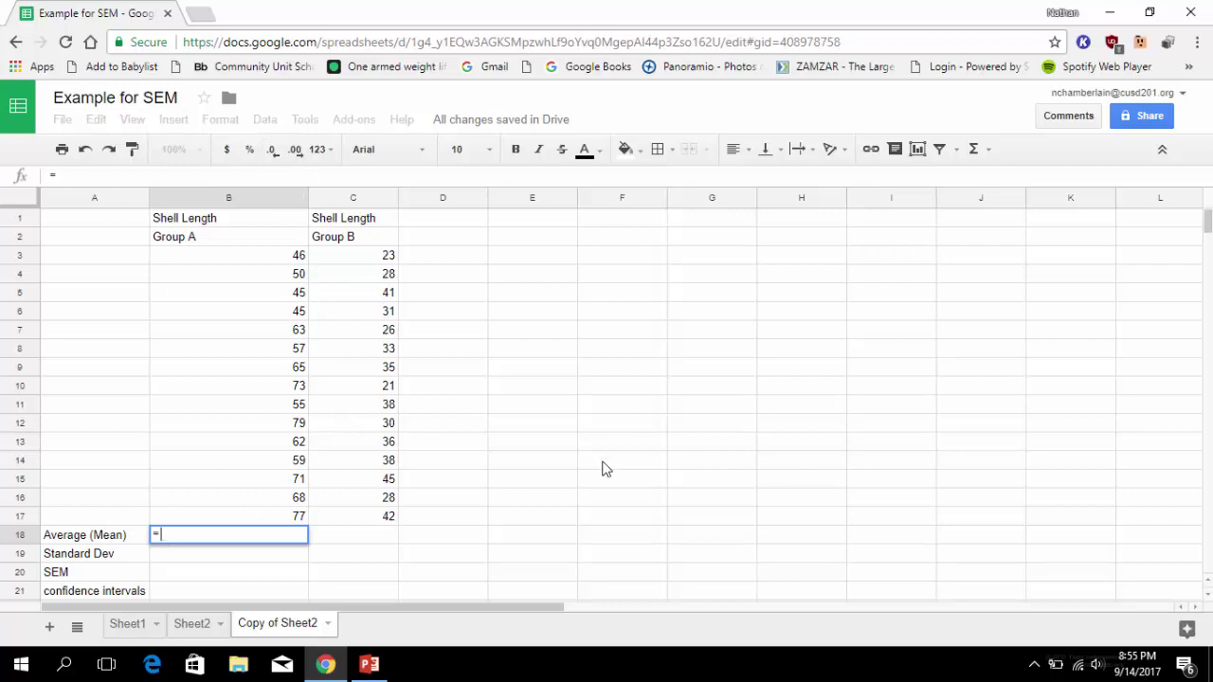
{"action": "type", "text": "av"}
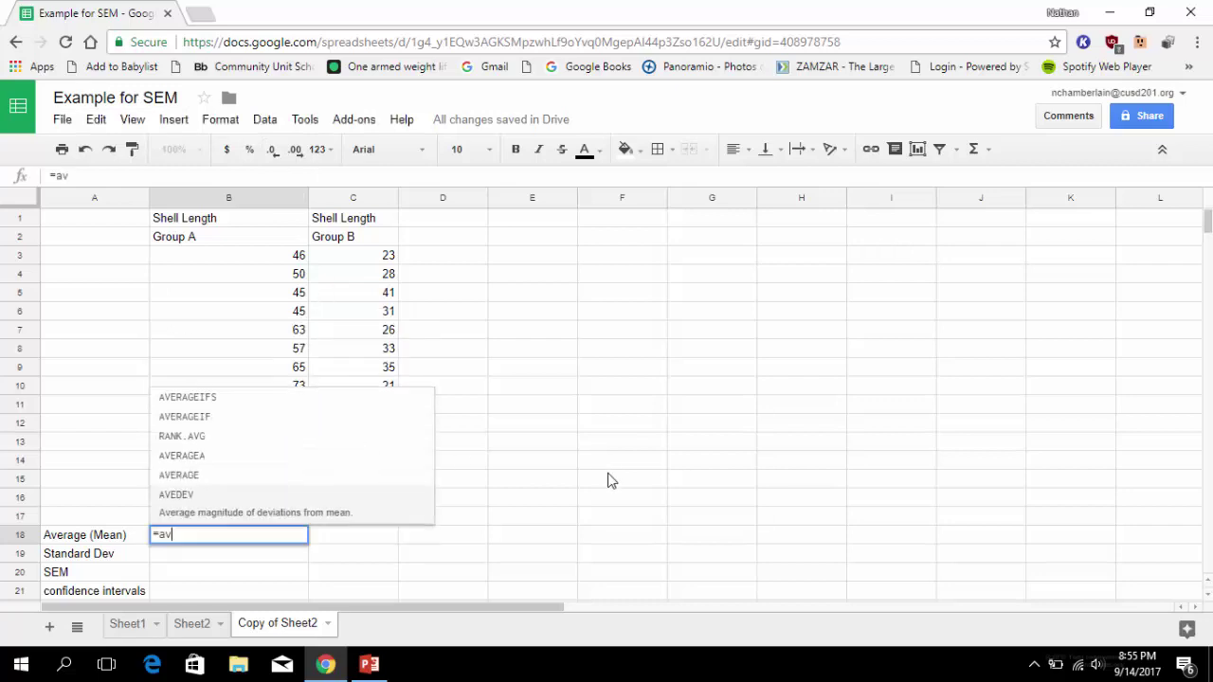
{"action": "type", "text": "e"}
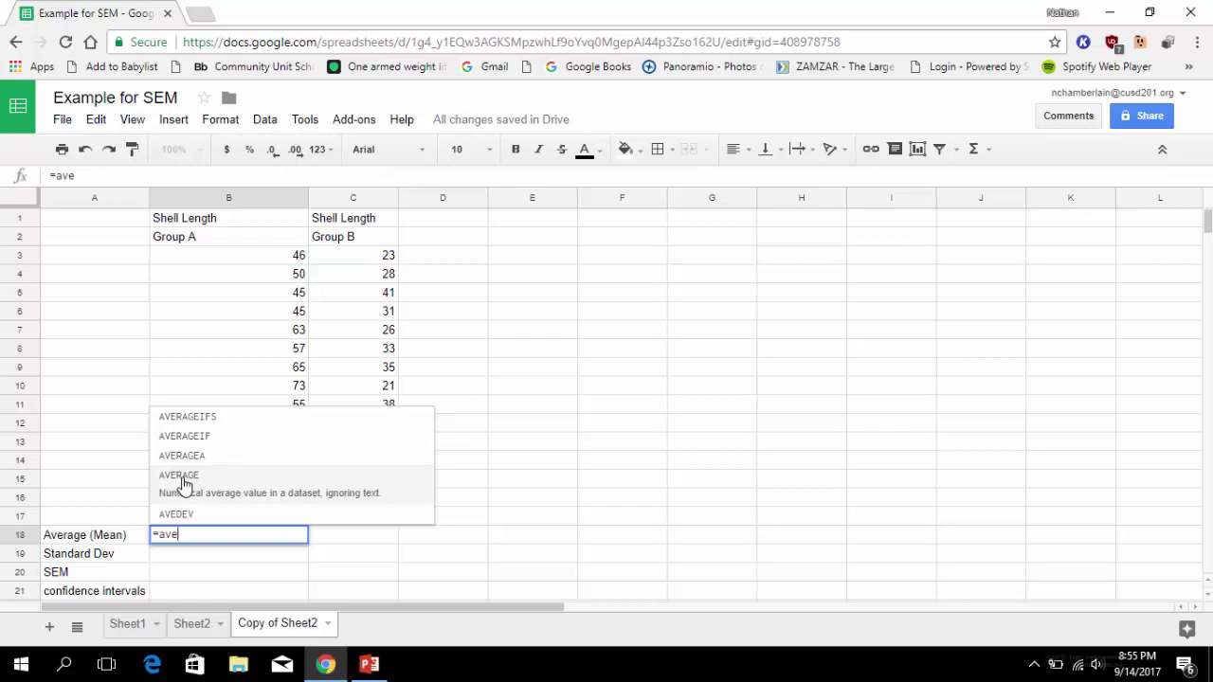
{"action": "left_click", "coordinate": [197, 485]}
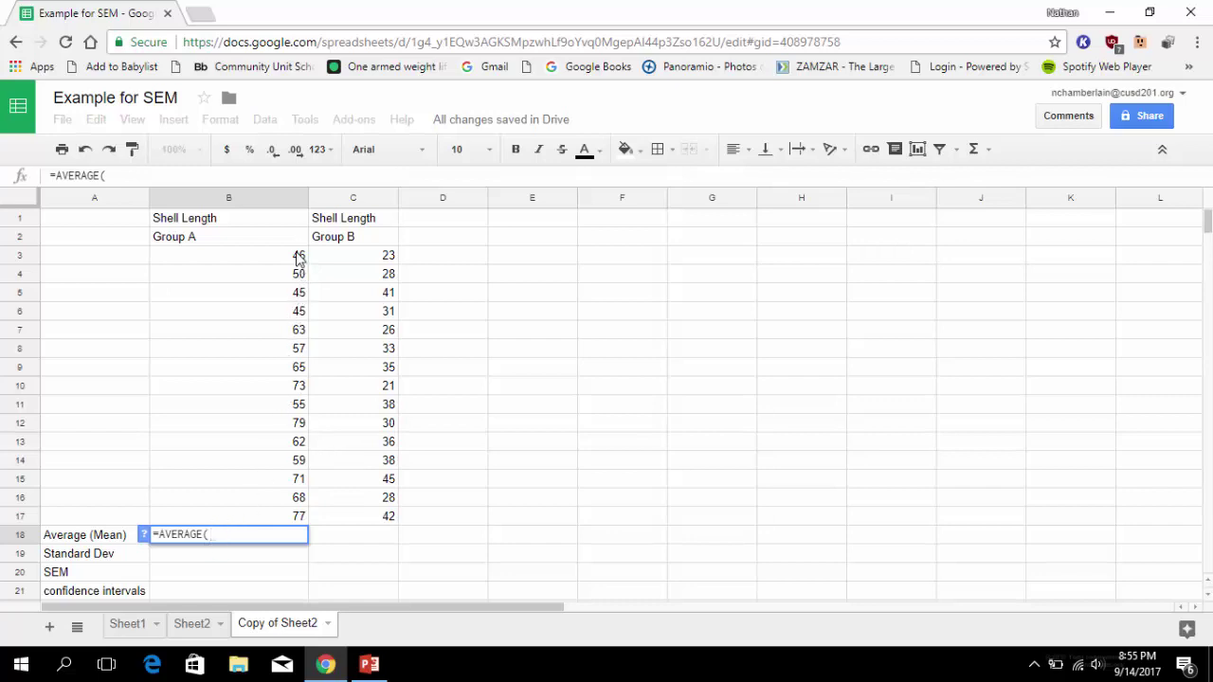
{"action": "left_click_drag", "start_coordinate": [298, 257], "coordinate": [294, 423]}
{"action": "left_click_drag", "start_coordinate": [294, 533], "coordinate": [294, 528]}
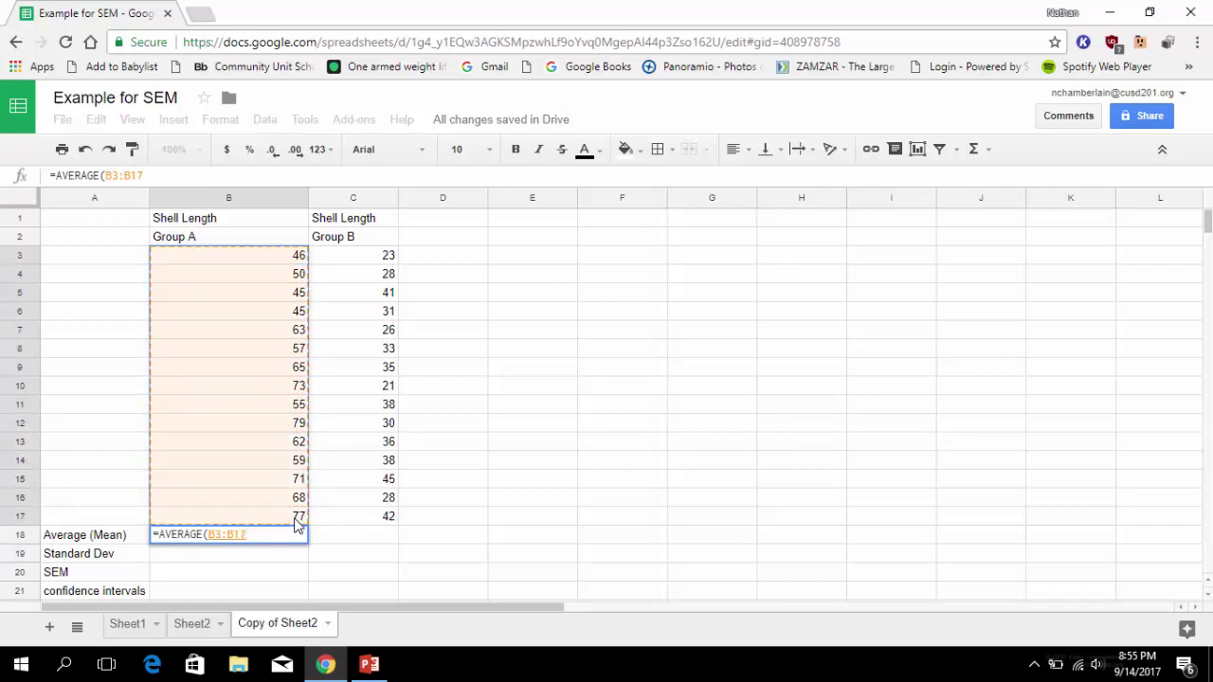
{"action": "key", "text": "Return"}
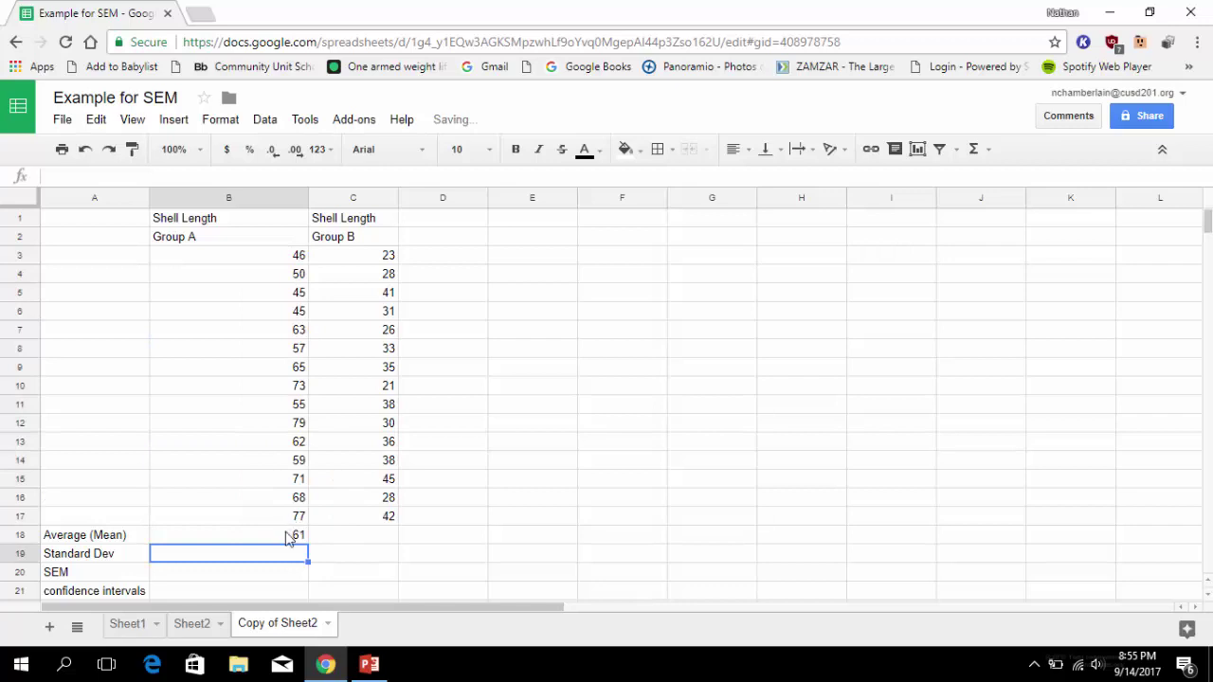
{"action": "left_click", "coordinate": [289, 536]}
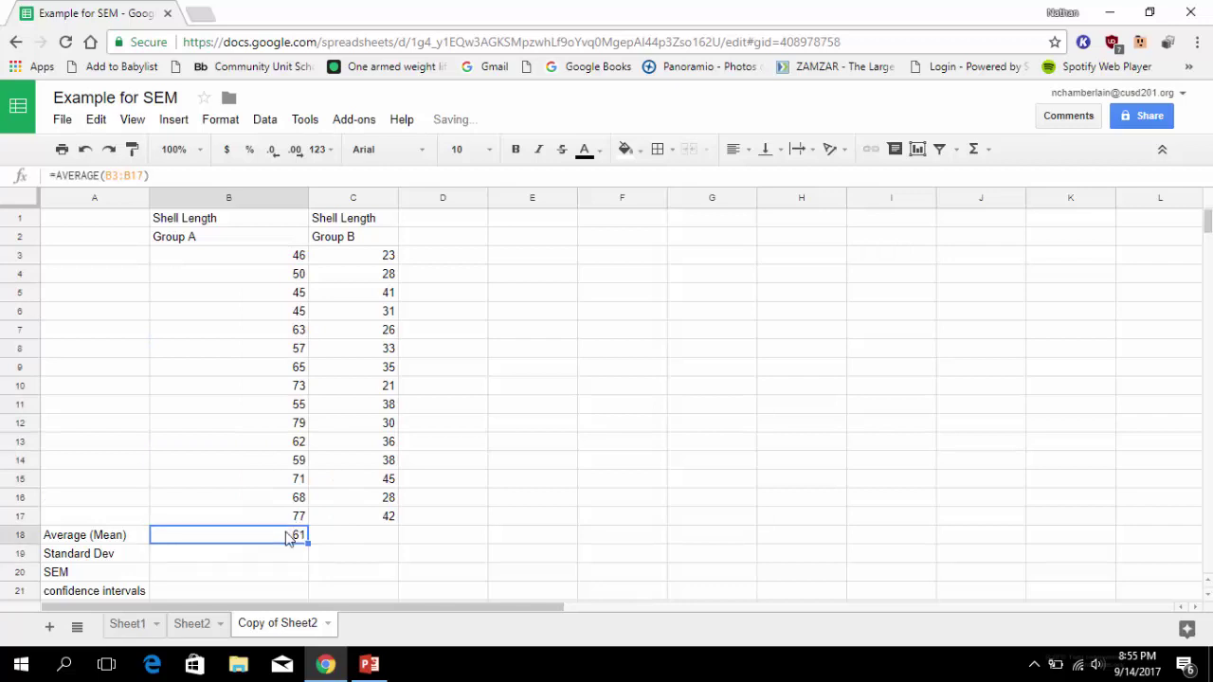
{"action": "left_click", "coordinate": [152, 176]}
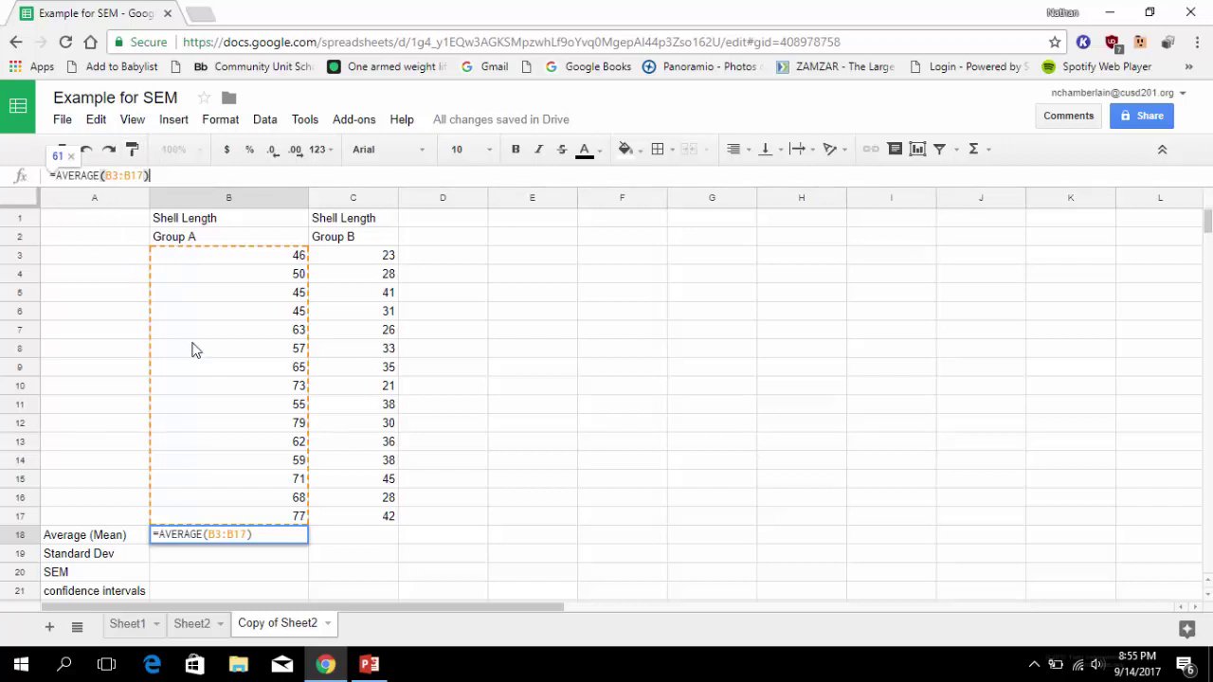
Step: Enter =AVERAGE(C3:C17) in C18 to get the Group B mean of 33
{"action": "left_click", "coordinate": [356, 538]}
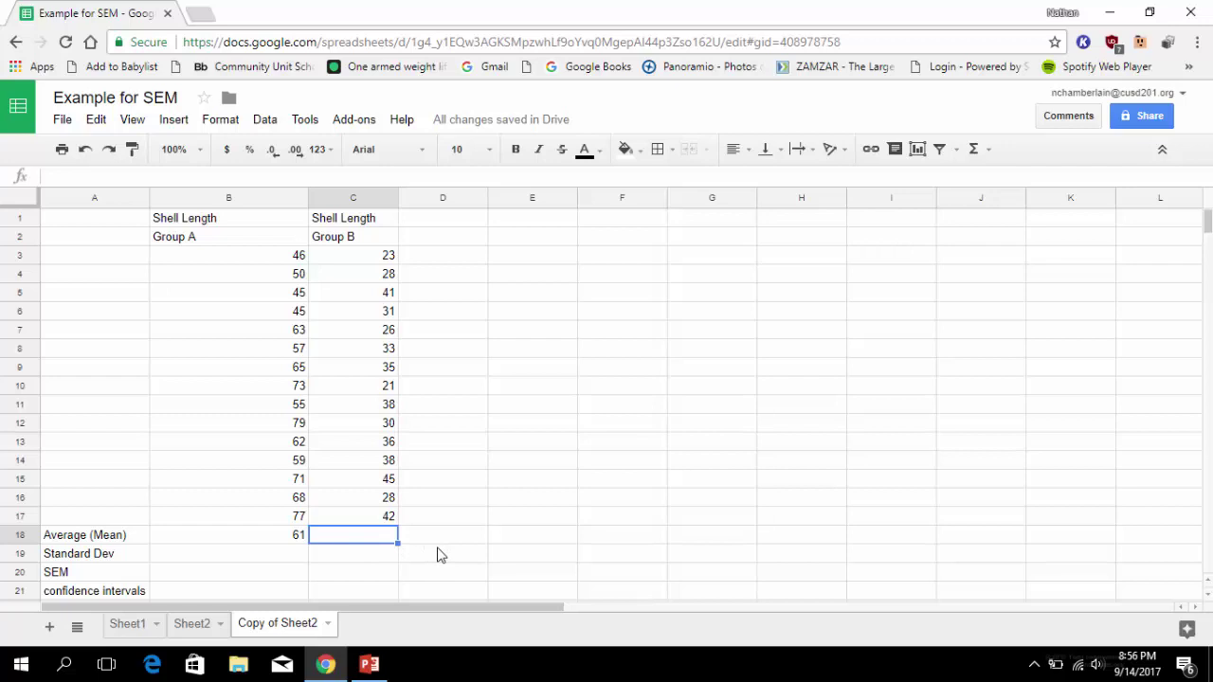
{"action": "type", "text": "="}
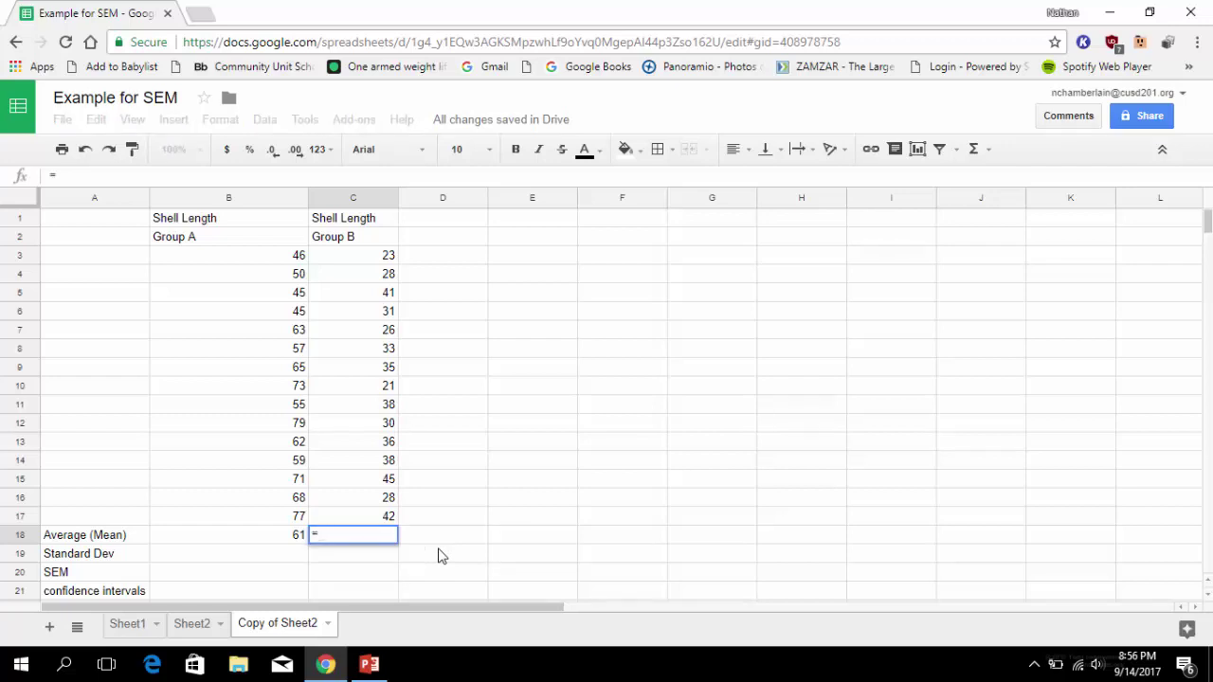
{"action": "type", "text": "ave"}
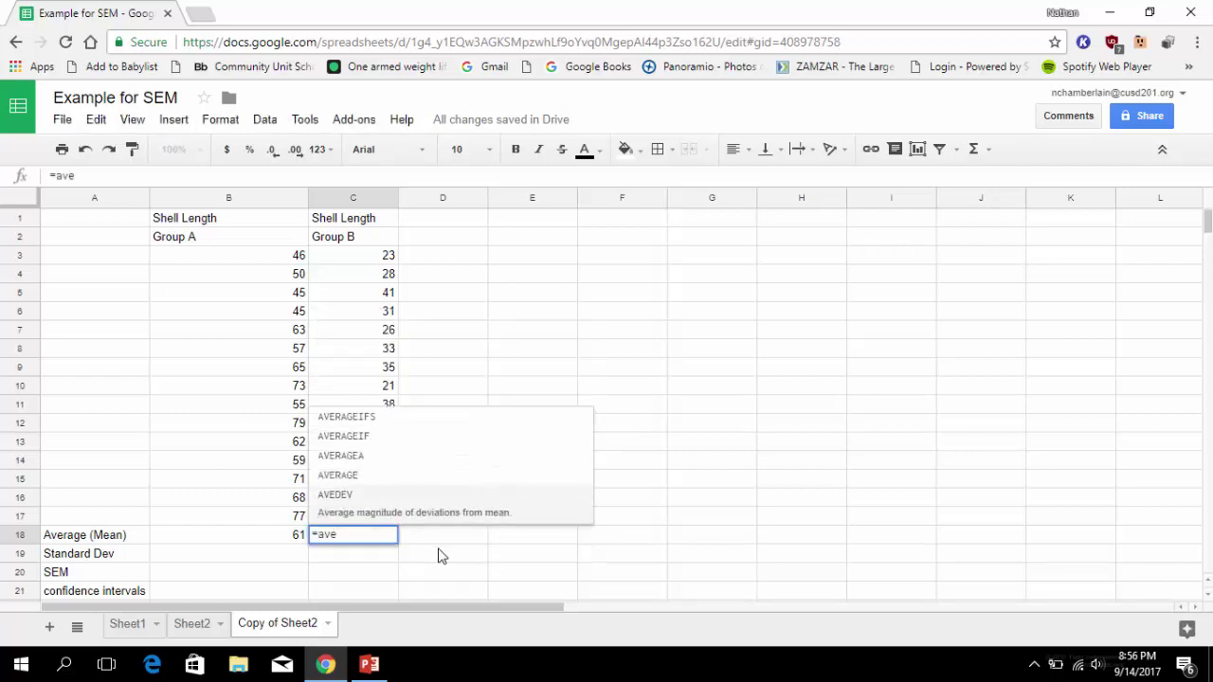
{"action": "left_click", "coordinate": [402, 477]}
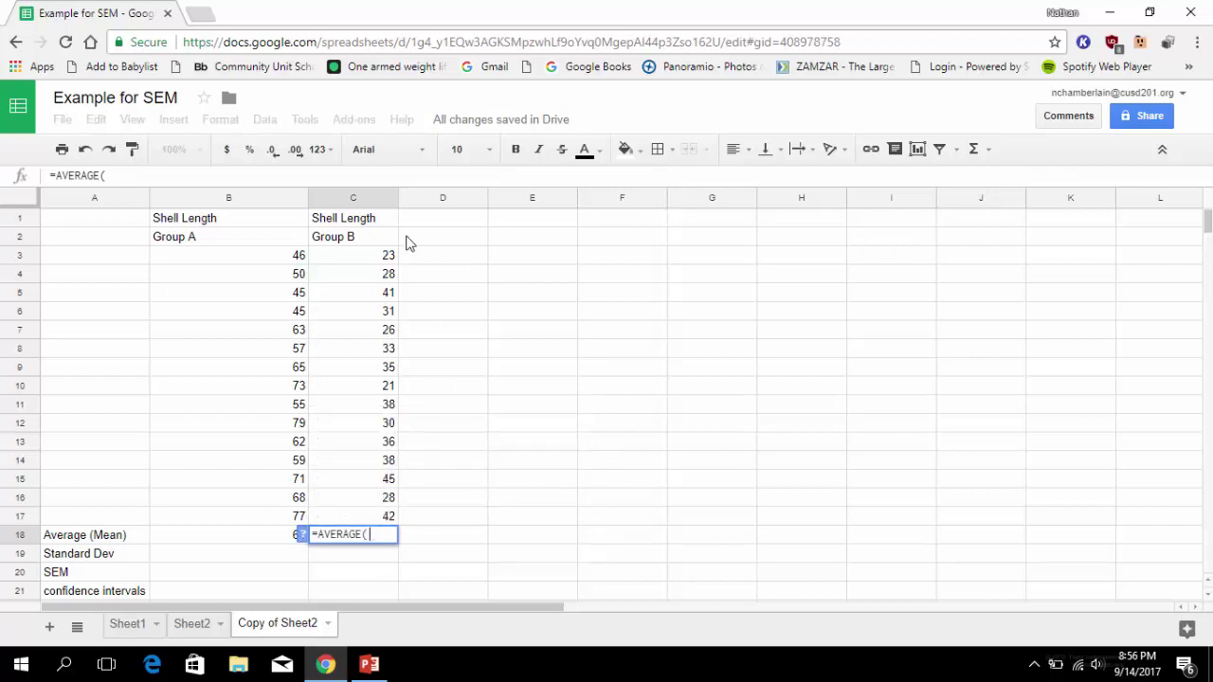
{"action": "left_click_drag", "start_coordinate": [391, 257], "coordinate": [376, 524]}
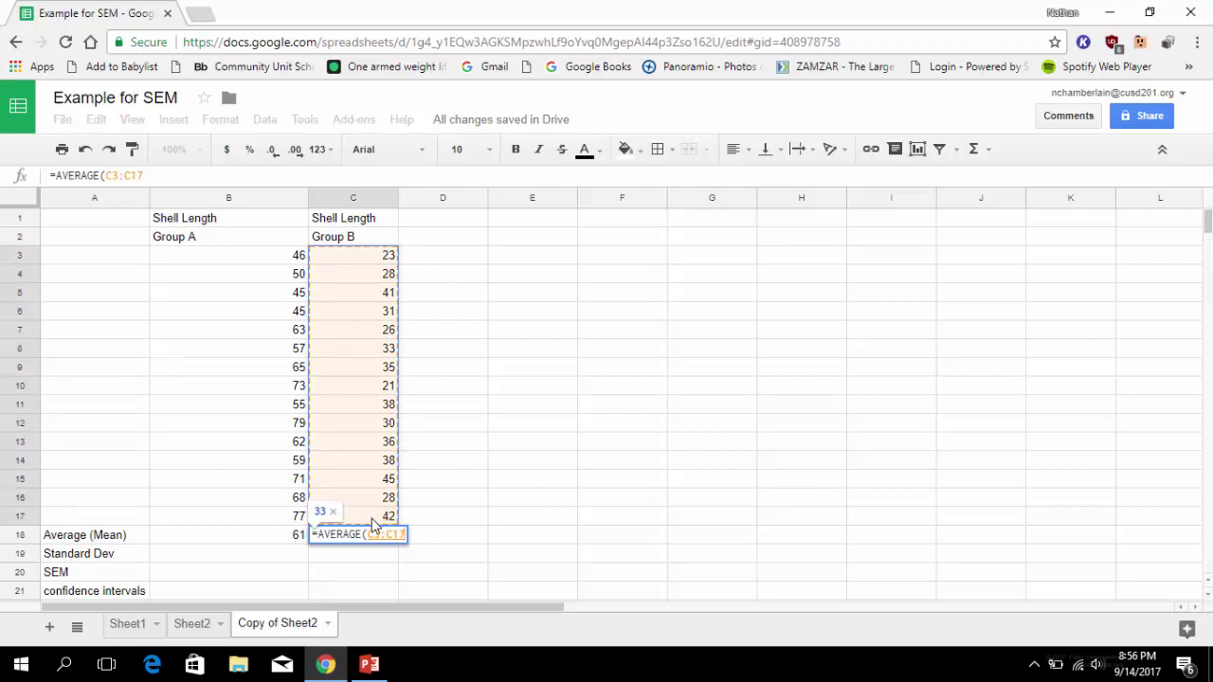
{"action": "key", "text": "Return"}
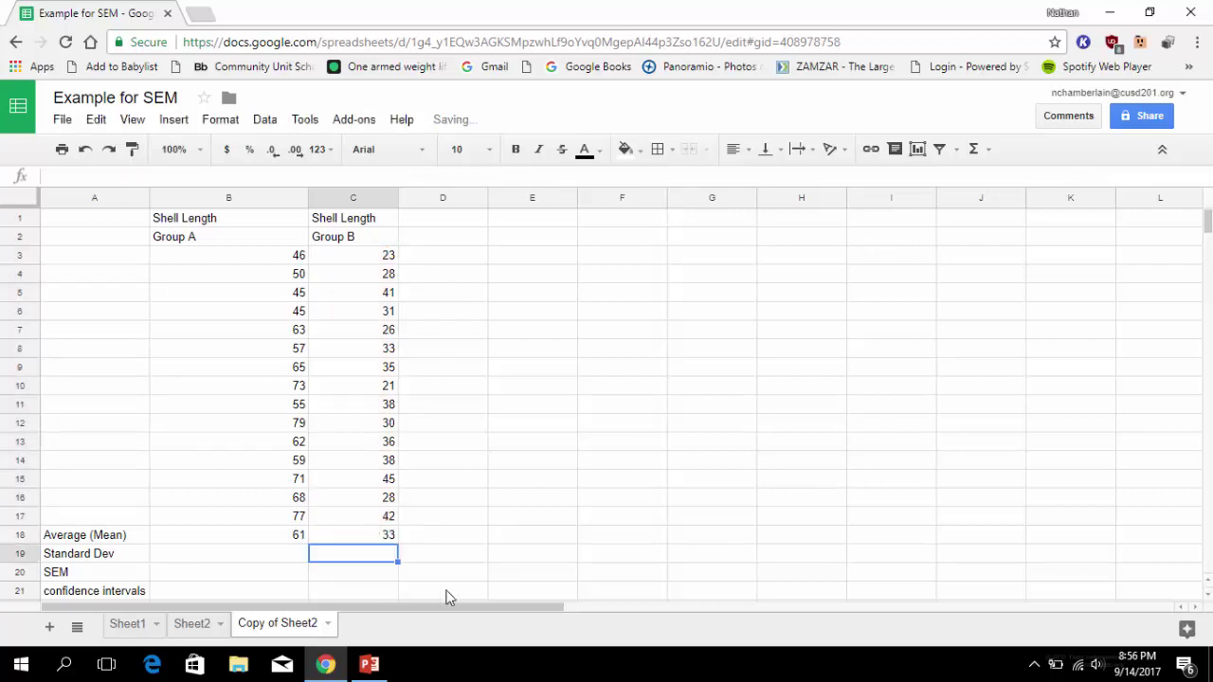
Step: Enter =STDEV(B3:B17) in B19 for Group A's standard deviation, 11.36410389
{"action": "left_click", "coordinate": [244, 578]}
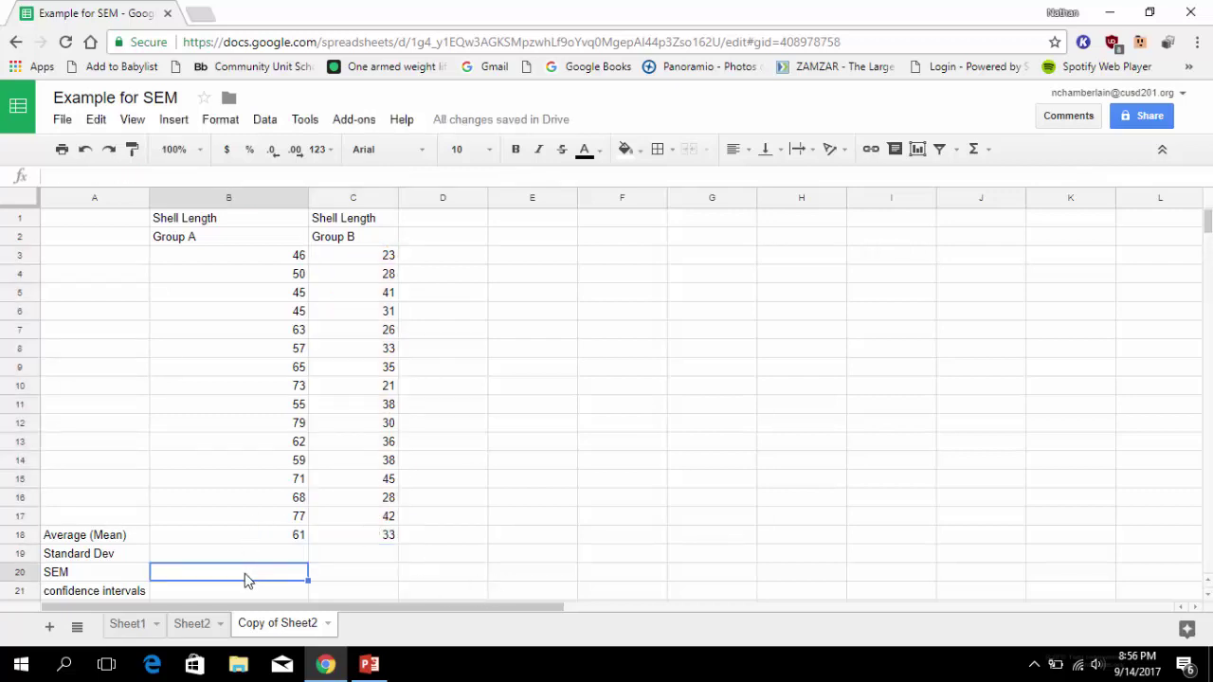
{"action": "left_click", "coordinate": [72, 578]}
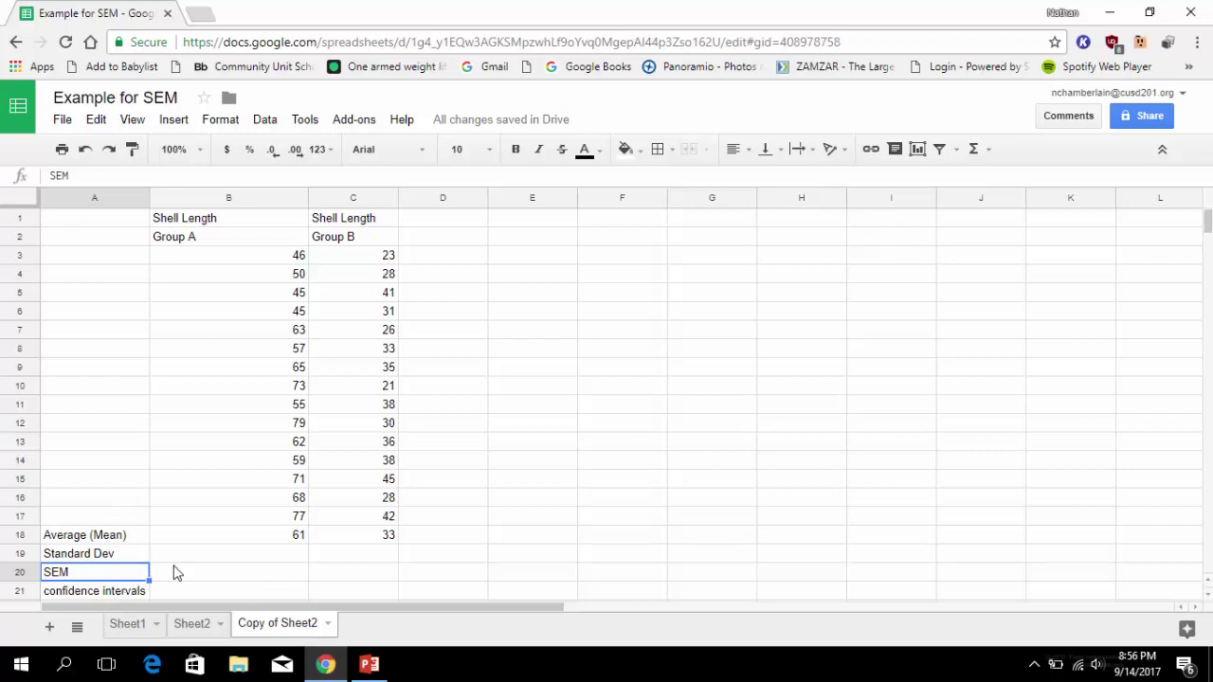
{"action": "left_click", "coordinate": [86, 561]}
{"action": "left_click", "coordinate": [244, 559]}
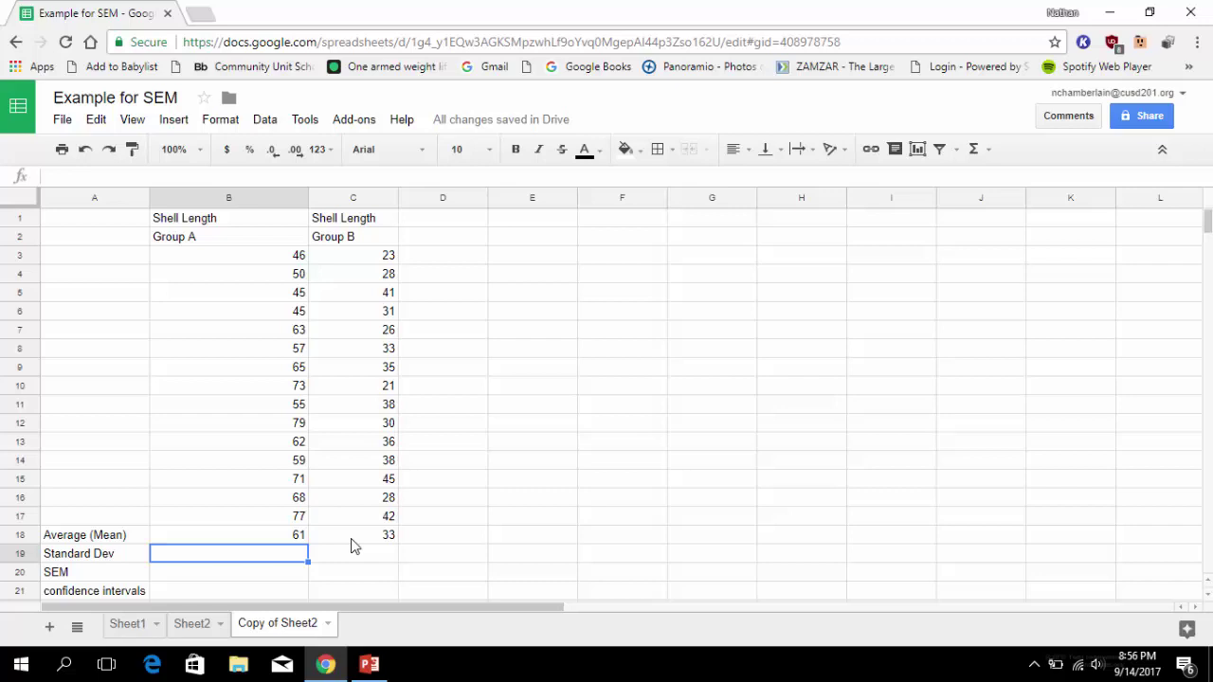
{"action": "type", "text": "="}
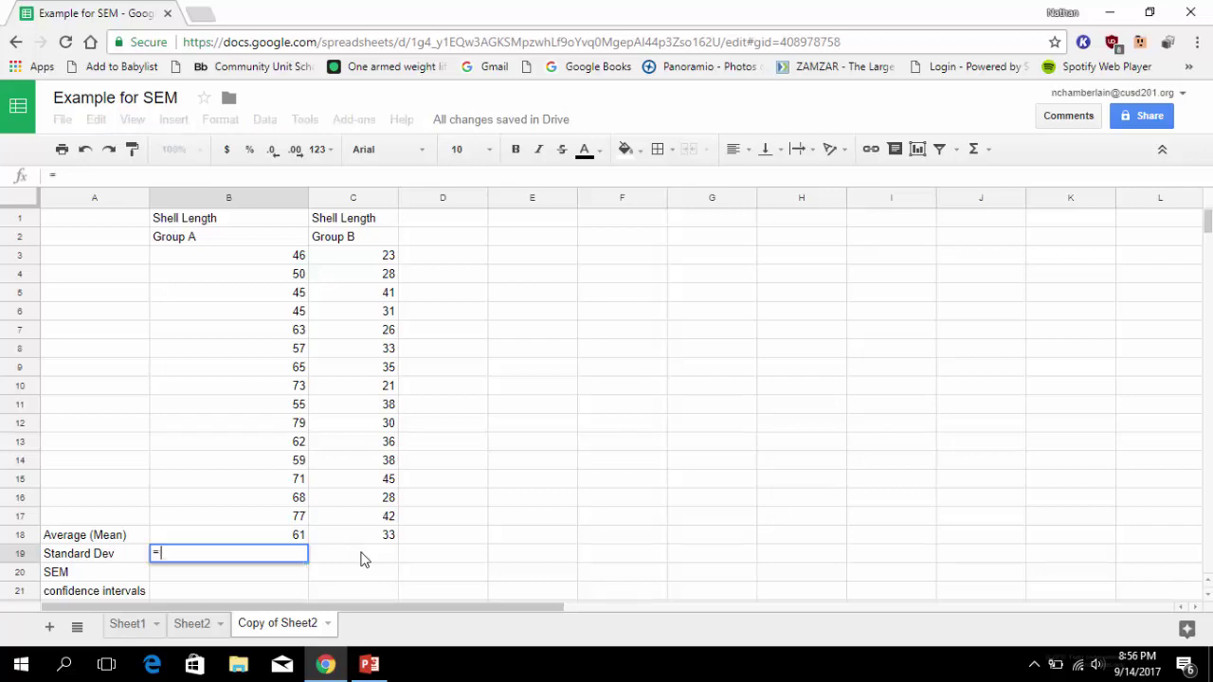
{"action": "type", "text": "st"}
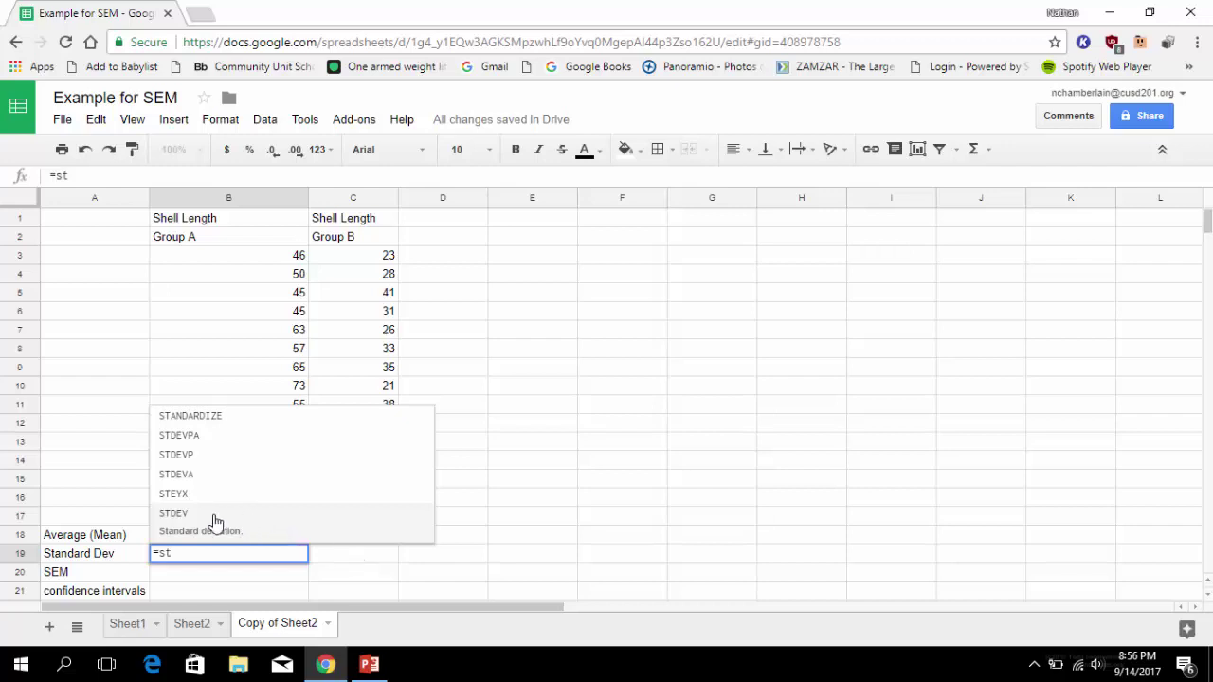
{"action": "left_click", "coordinate": [360, 523]}
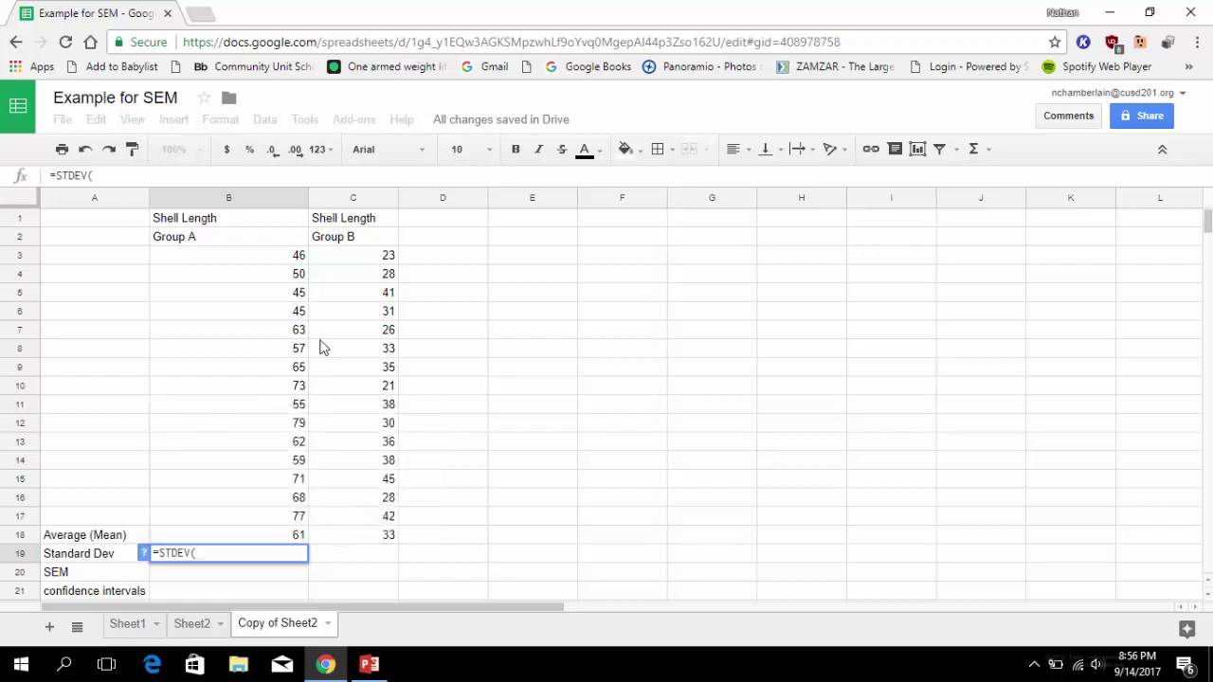
{"action": "left_click_drag", "start_coordinate": [298, 258], "coordinate": [302, 509]}
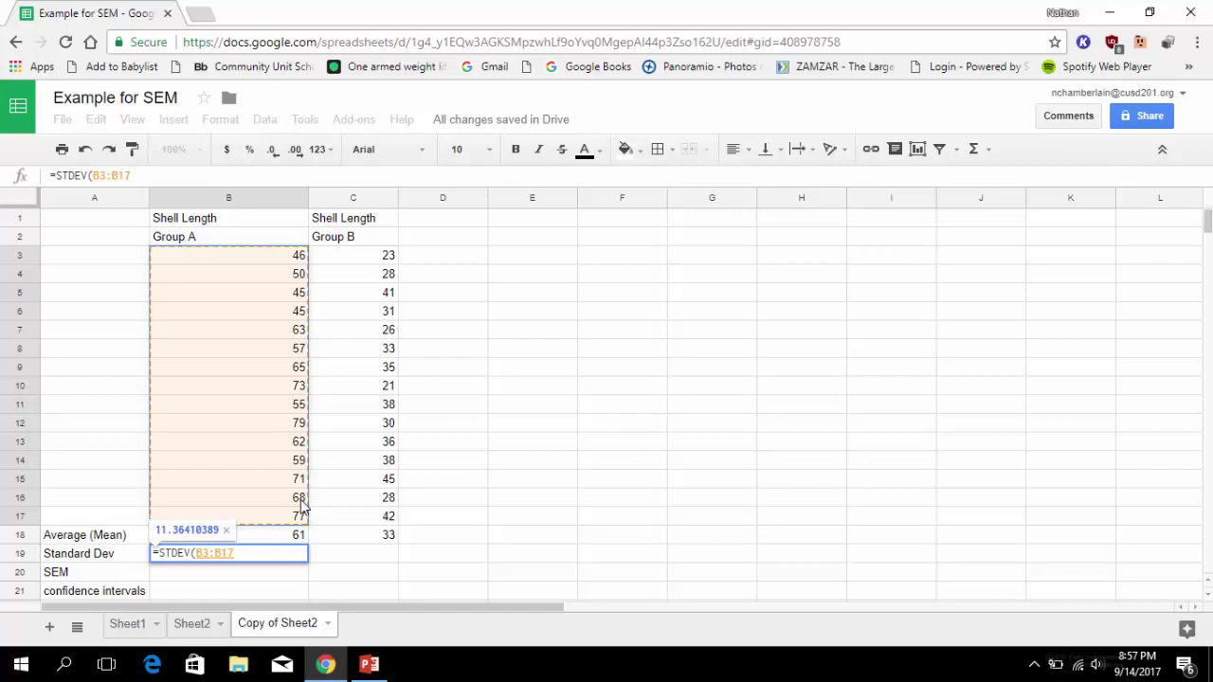
{"action": "key", "text": "Return"}
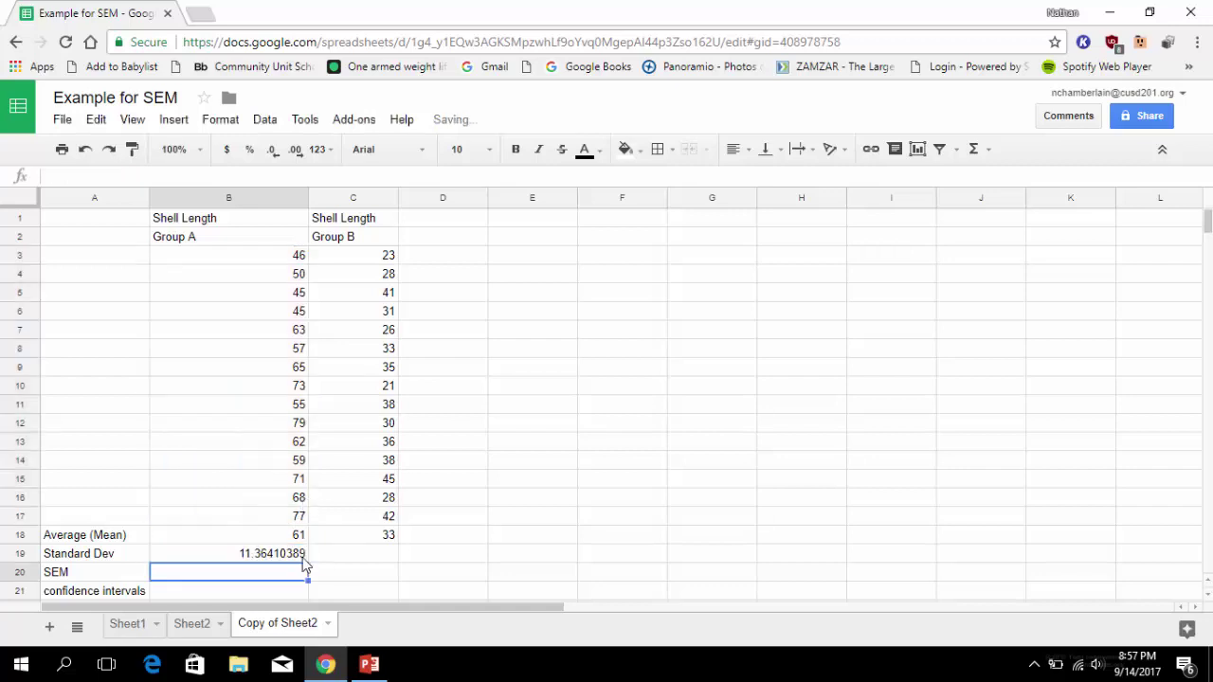
{"action": "left_click", "coordinate": [301, 558]}
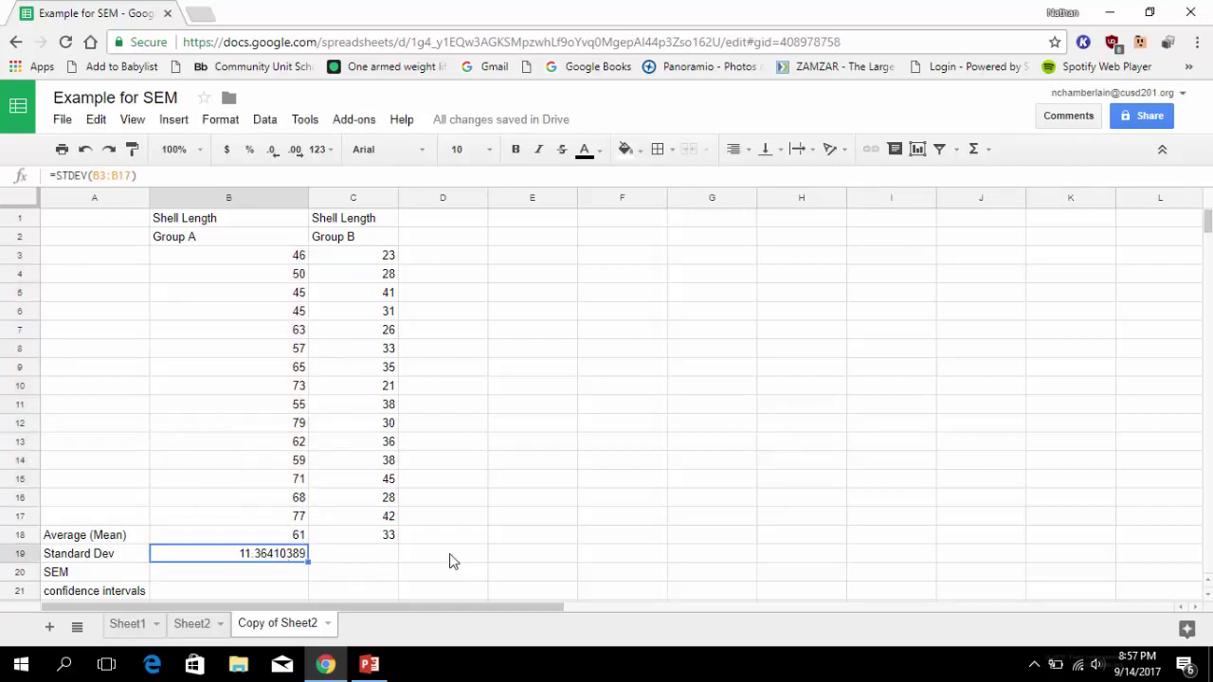
Step: Enter =STDEV(C3:C17) in C19 for Group B's standard deviation, 7.111359123
{"action": "left_click", "coordinate": [363, 561]}
{"action": "type", "text": "="}
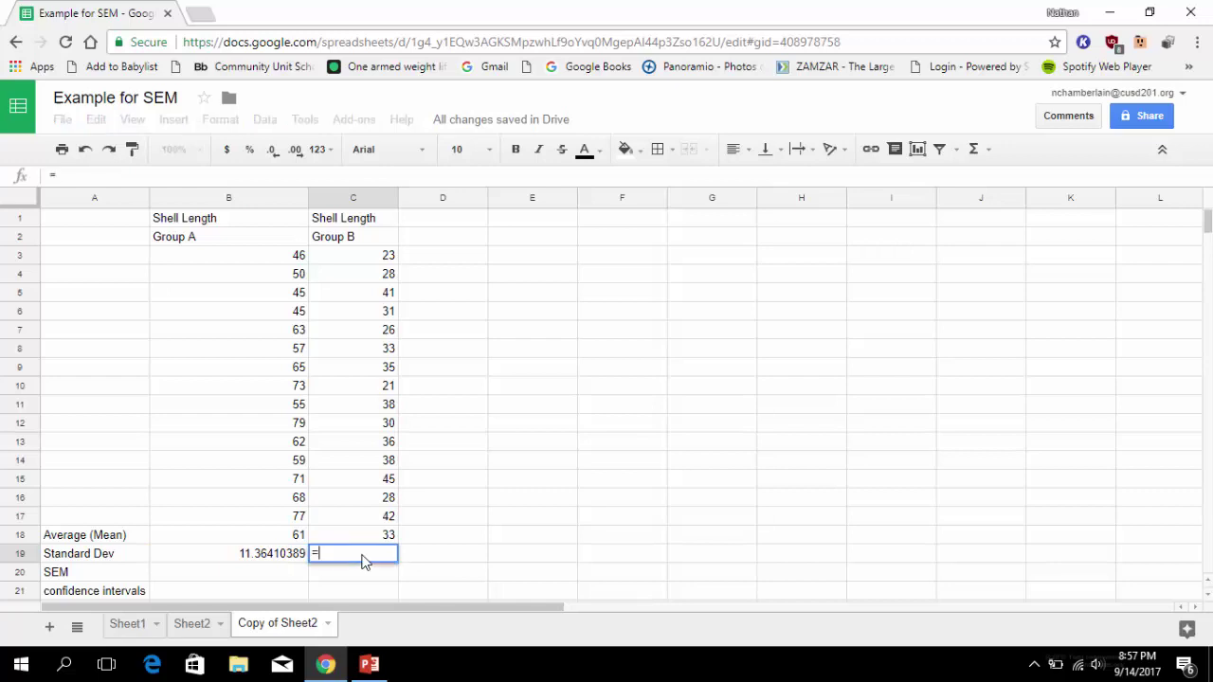
{"action": "type", "text": "STDE"}
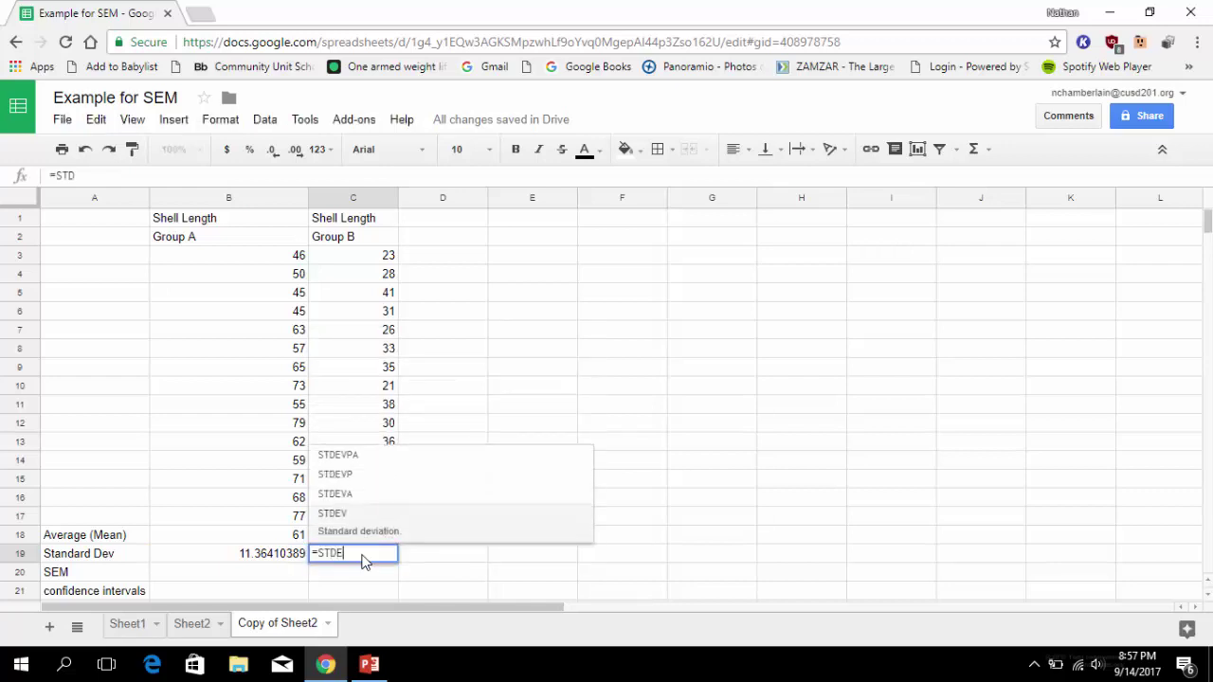
{"action": "type", "text": "V("}
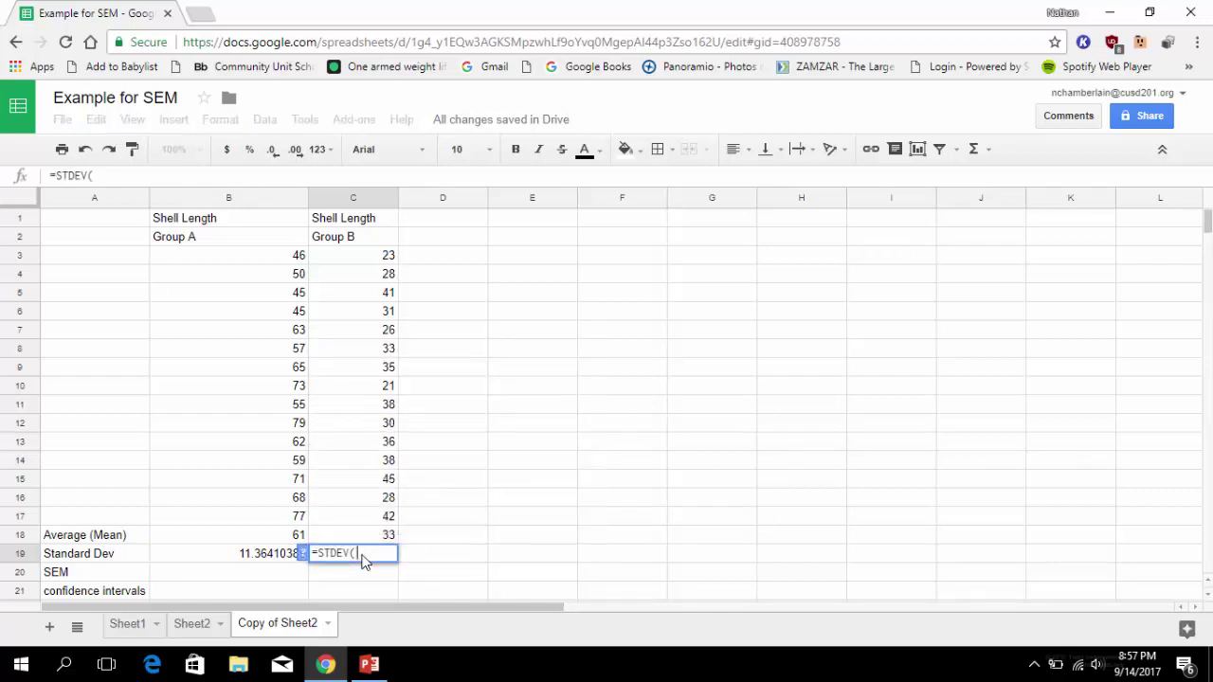
{"action": "left_click_drag", "start_coordinate": [390, 262], "coordinate": [369, 524]}
{"action": "type", "text": ")"}
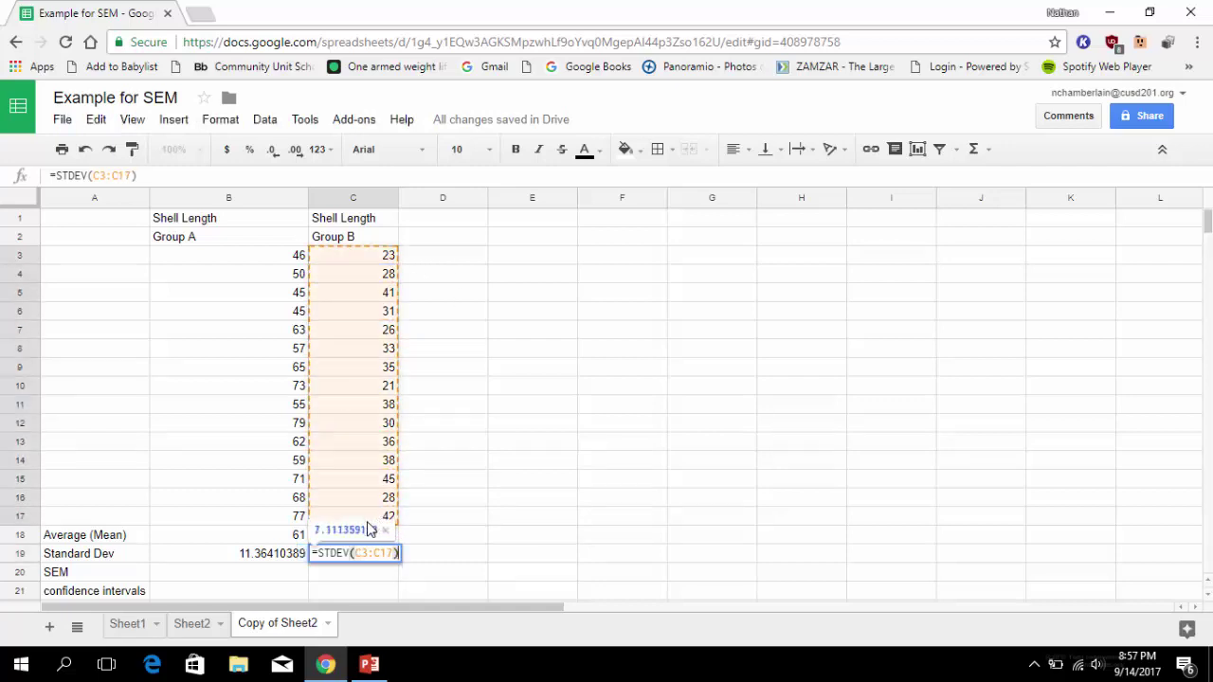
{"action": "key", "text": "Return"}
{"action": "left_click", "coordinate": [234, 574]}
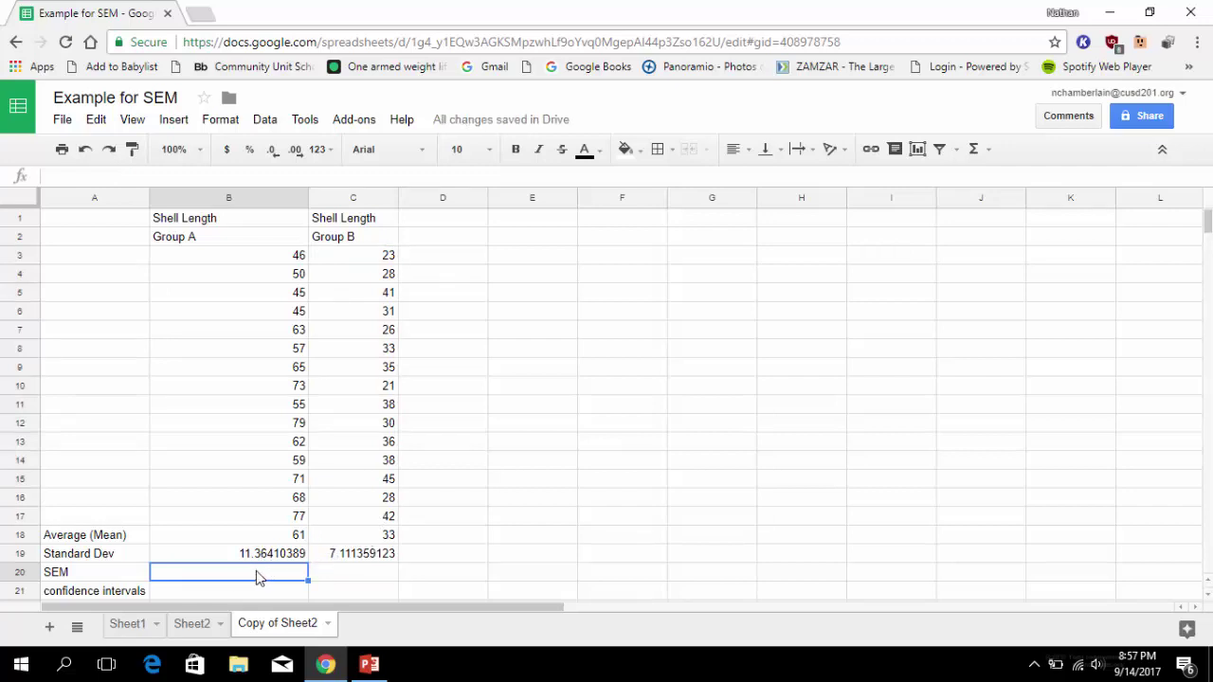
Step: Enter =B19/sqrt(15) in B20 for Group A's SEM, 2.934199006
{"action": "type", "text": "="}
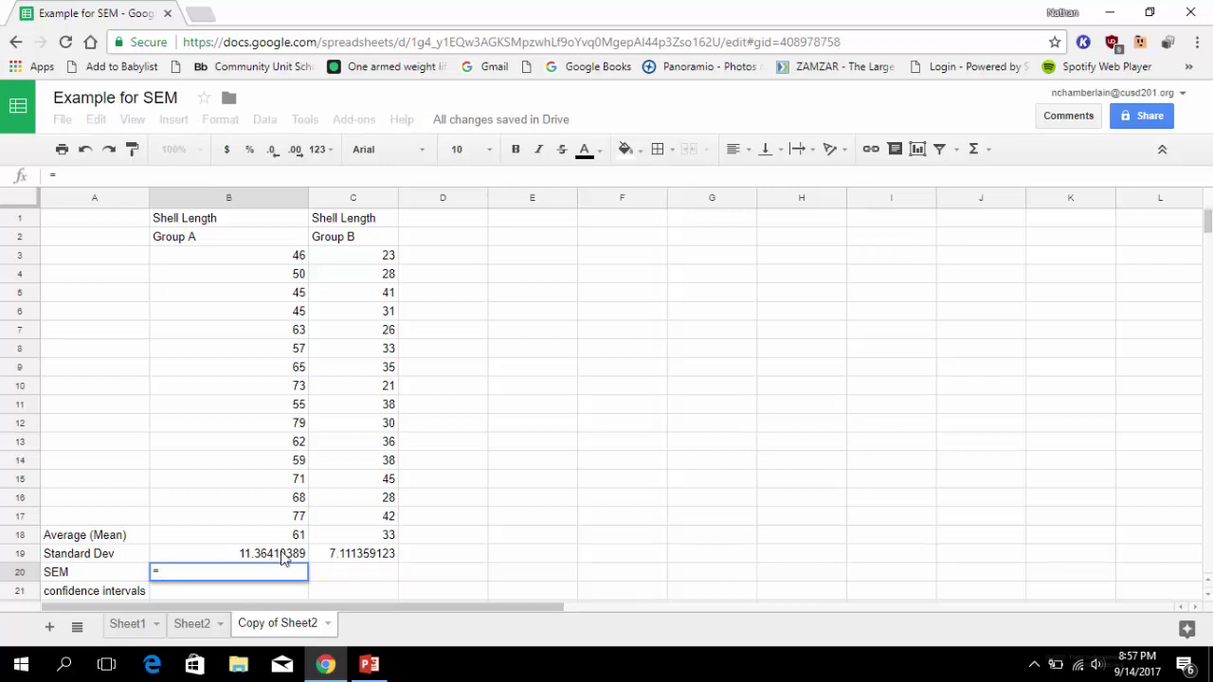
{"action": "left_click", "coordinate": [281, 555]}
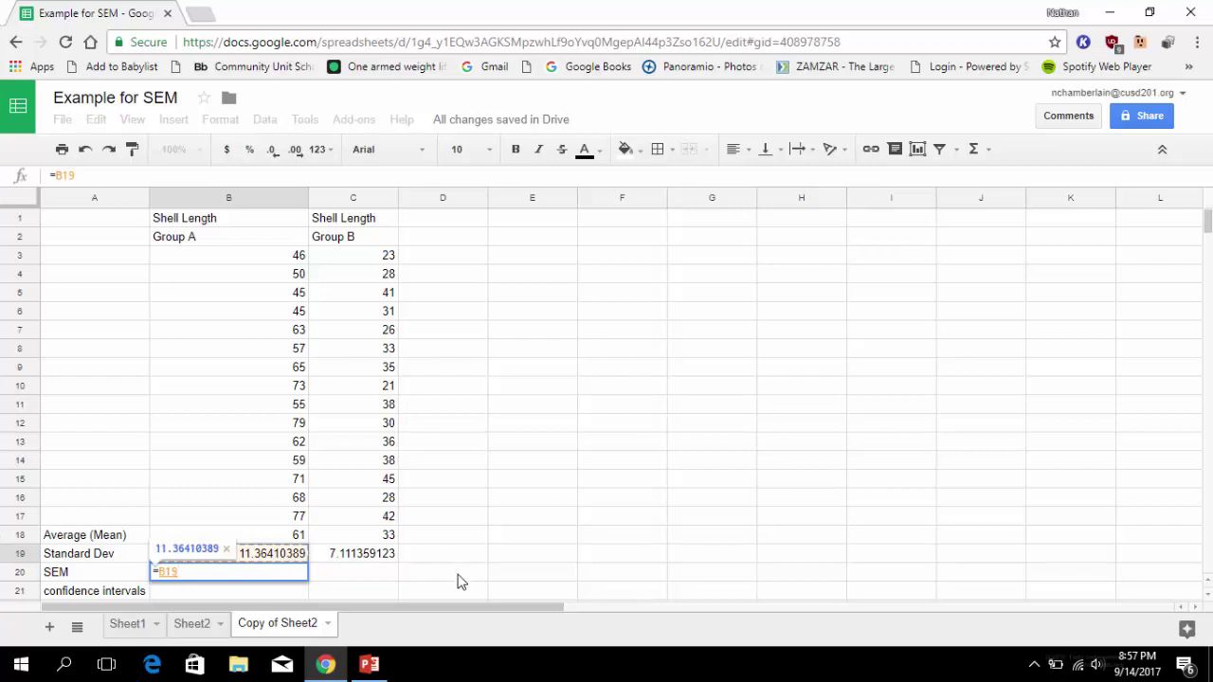
{"action": "type", "text": "/"}
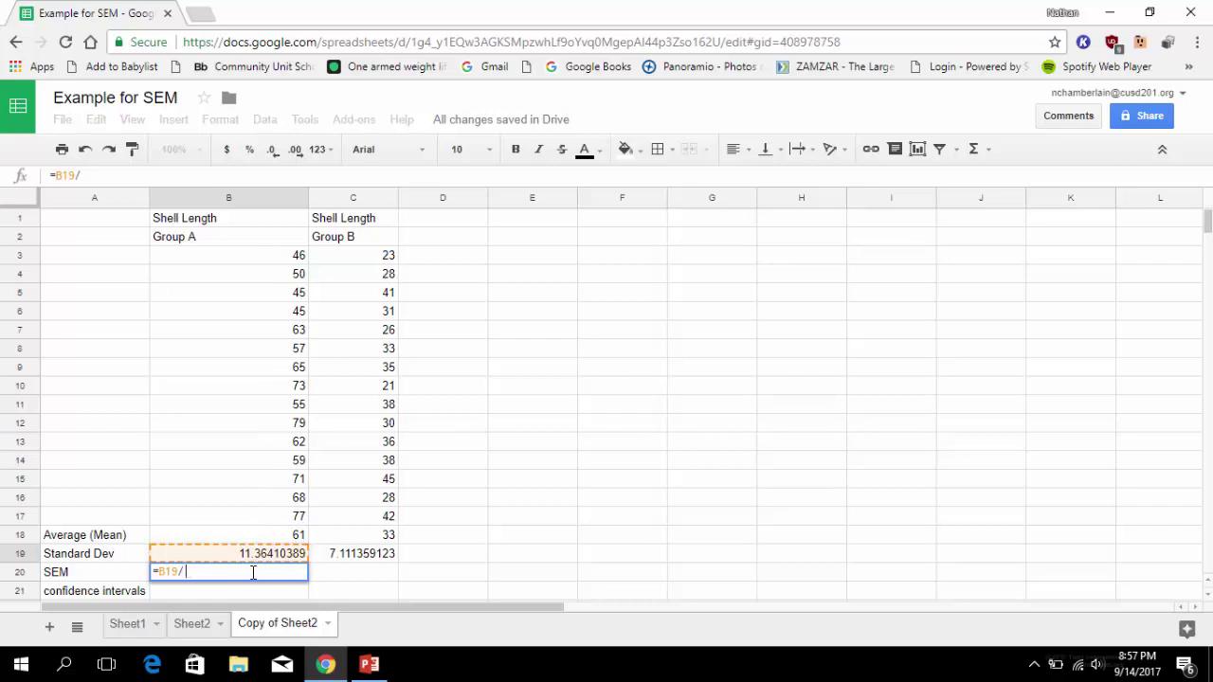
{"action": "type", "text": "sqrt"}
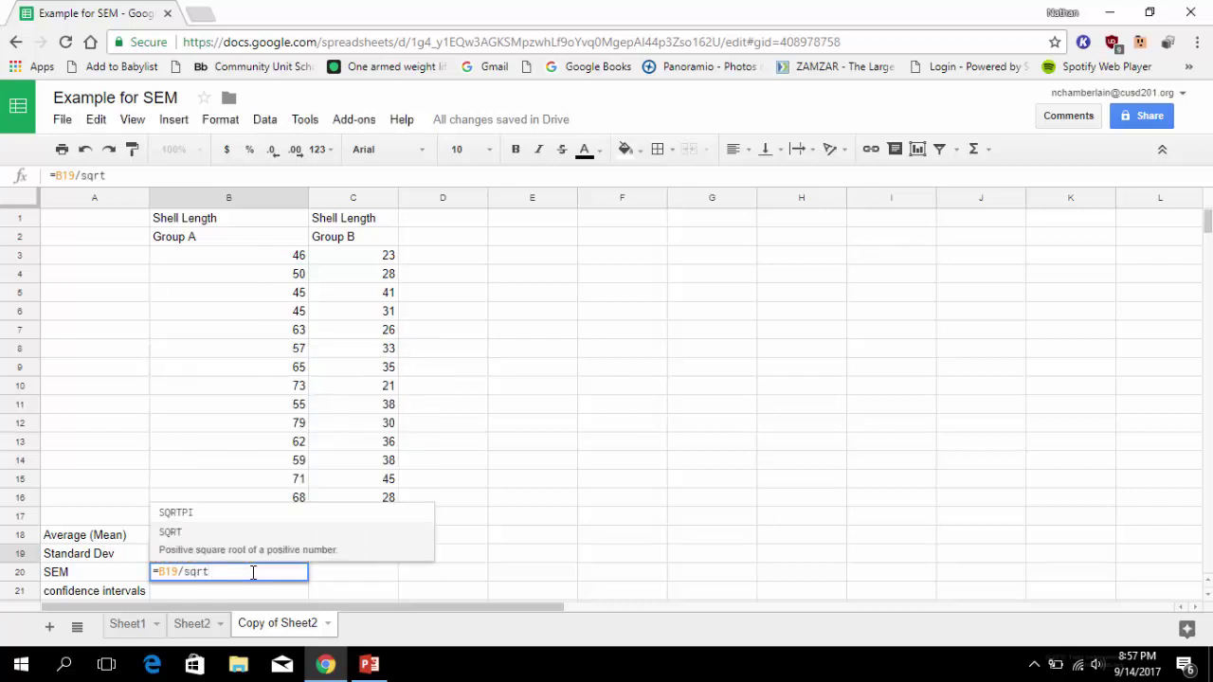
{"action": "type", "text": "("}
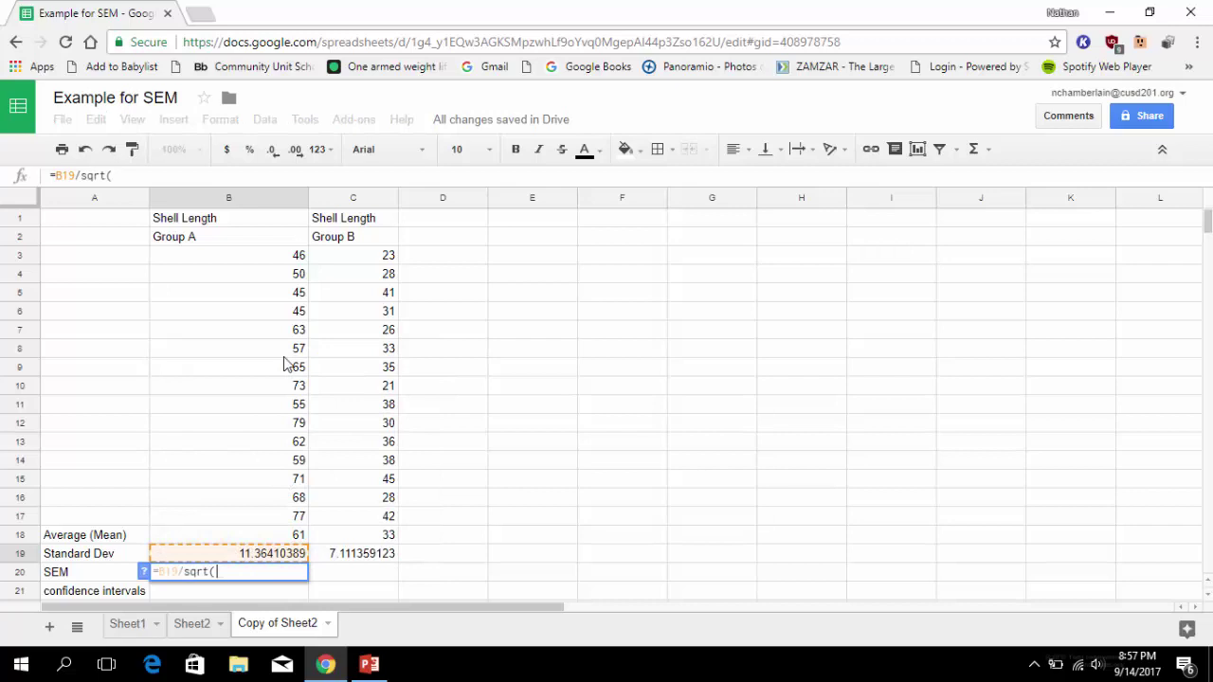
{"action": "type", "text": "15"}
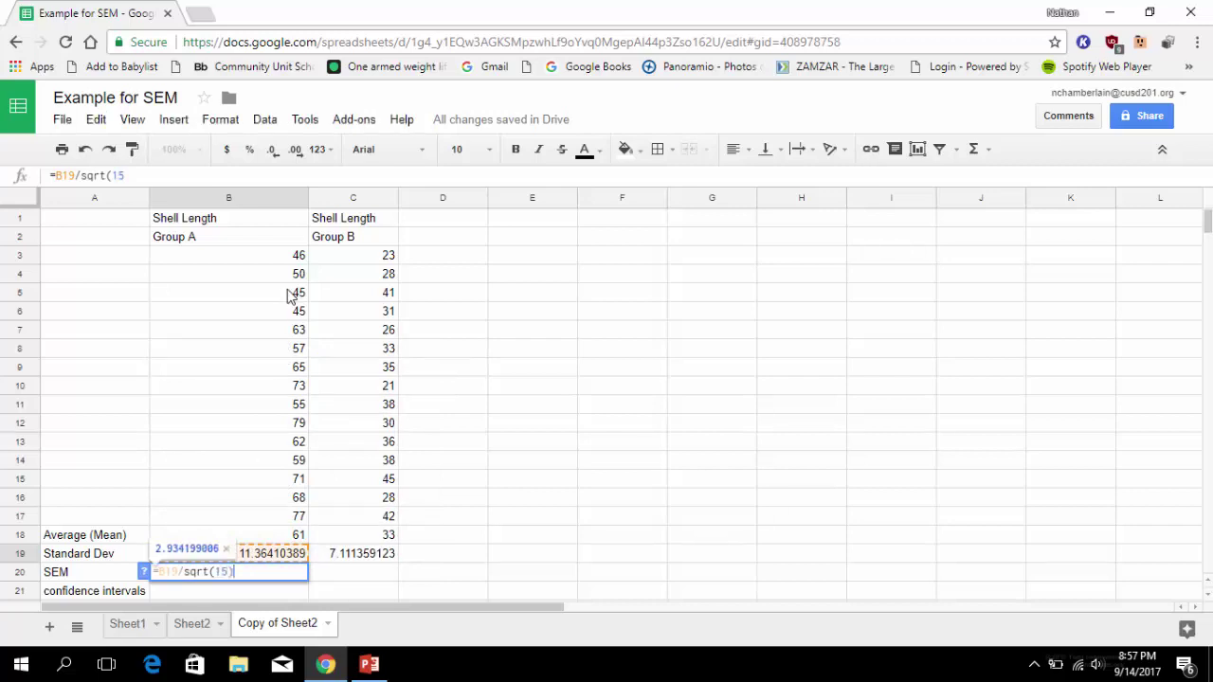
{"action": "type", "text": ")"}
{"action": "key", "text": "Return"}
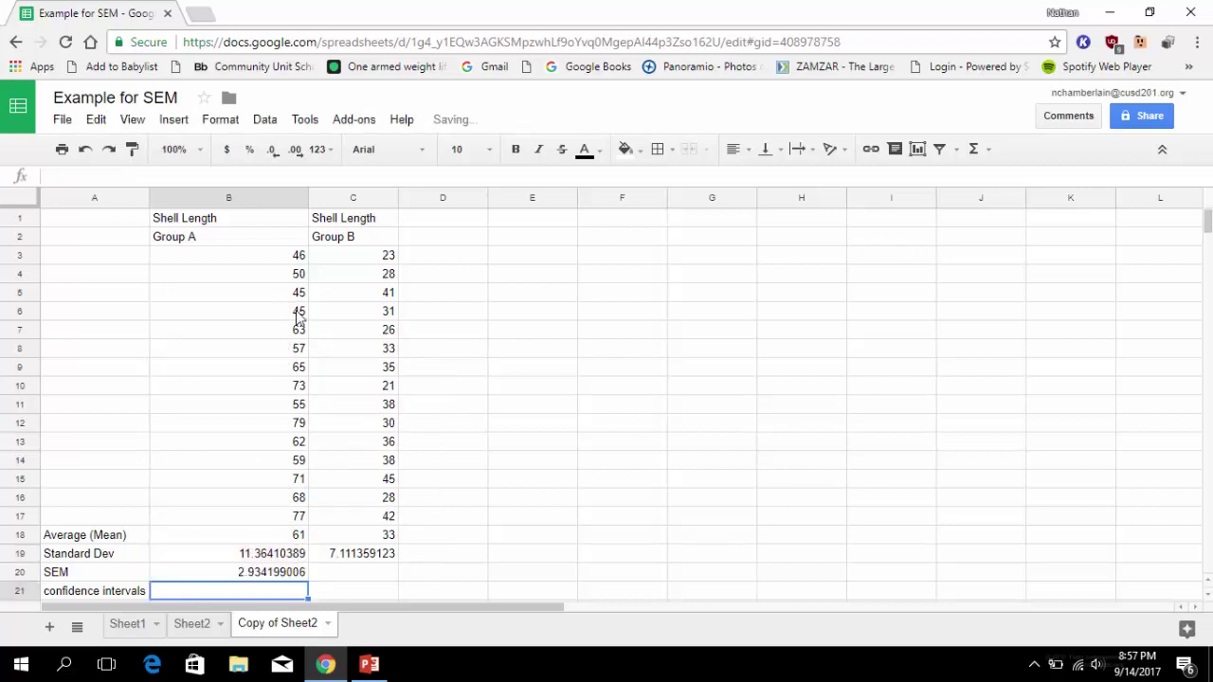
{"action": "left_click", "coordinate": [264, 573]}
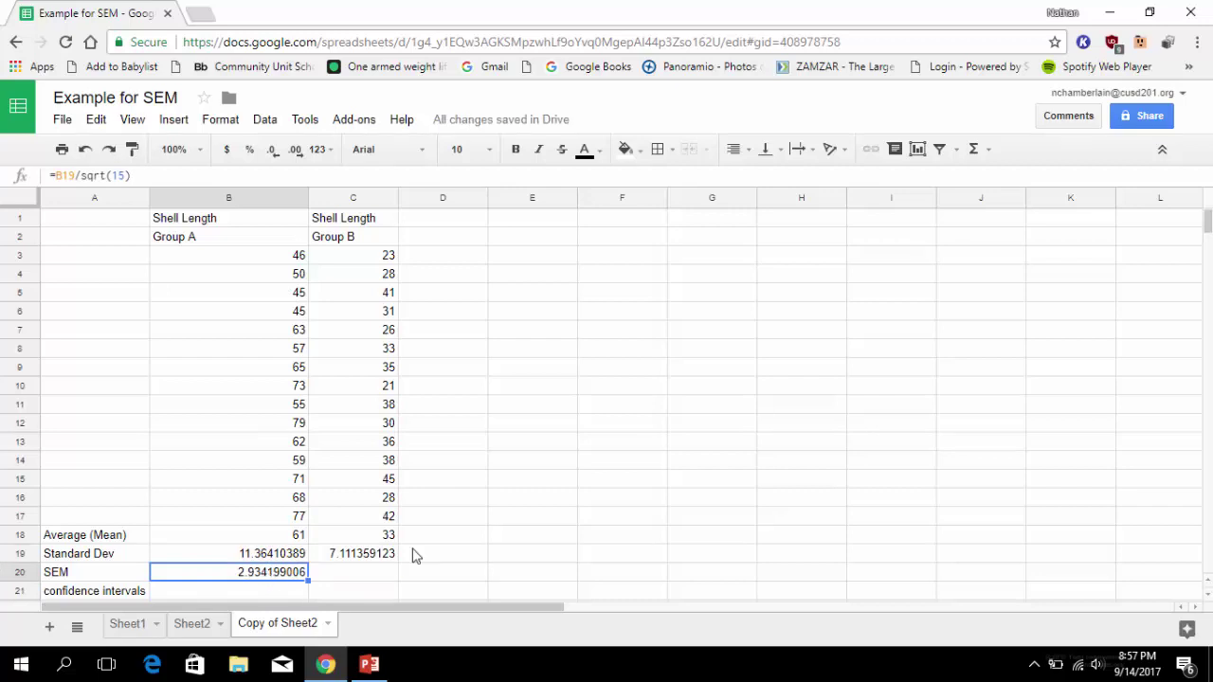
Step: Enter =C19/sqrt(15) in C20 for Group B's SEM, 1.83614503
{"action": "key", "text": "ctrl+c"}
{"action": "left_click", "coordinate": [373, 573]}
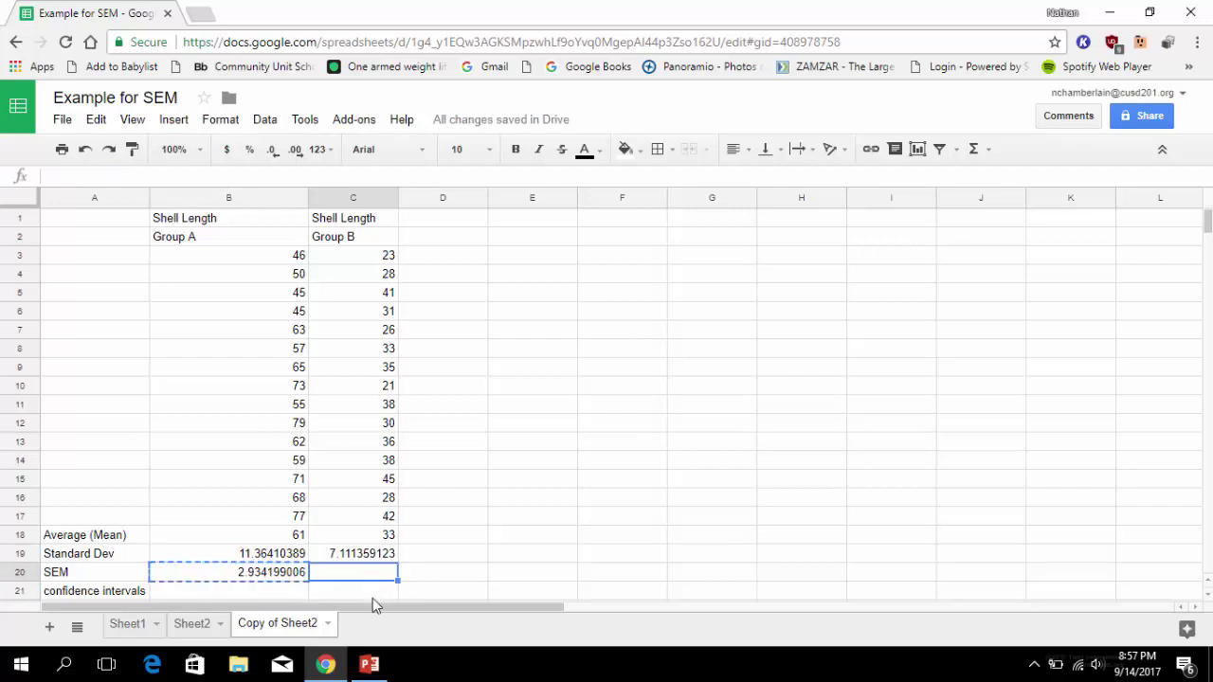
{"action": "left_click", "coordinate": [464, 578]}
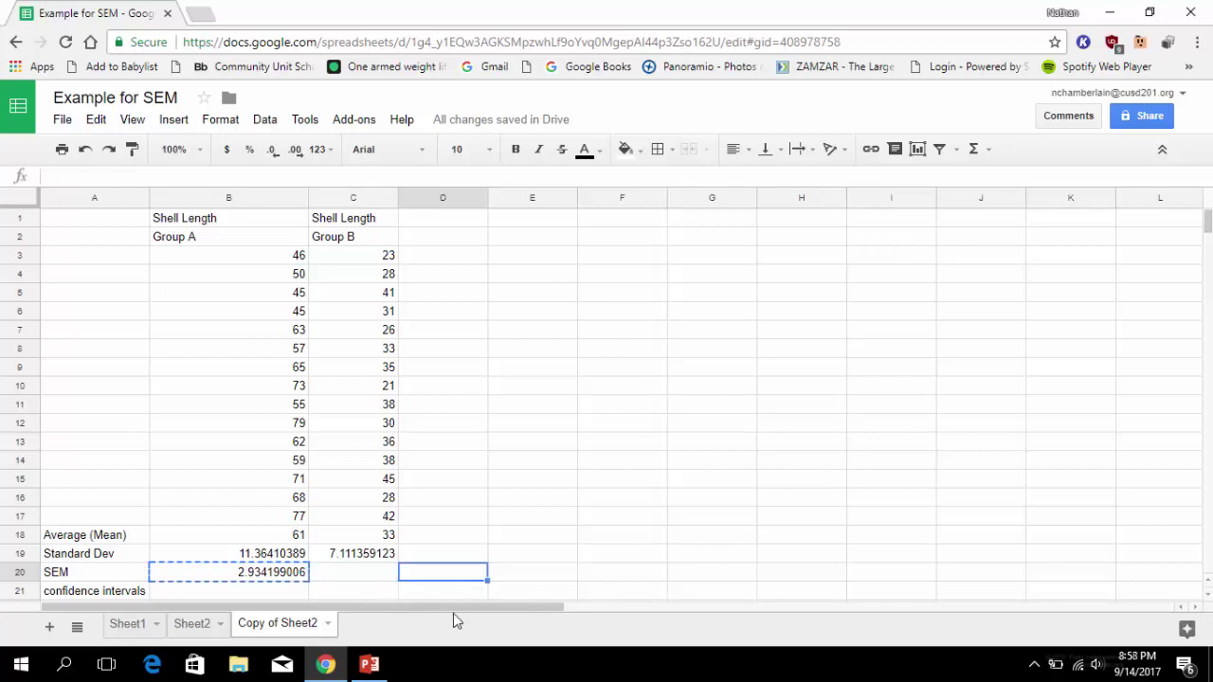
{"action": "left_click", "coordinate": [347, 561]}
{"action": "left_click", "coordinate": [360, 577]}
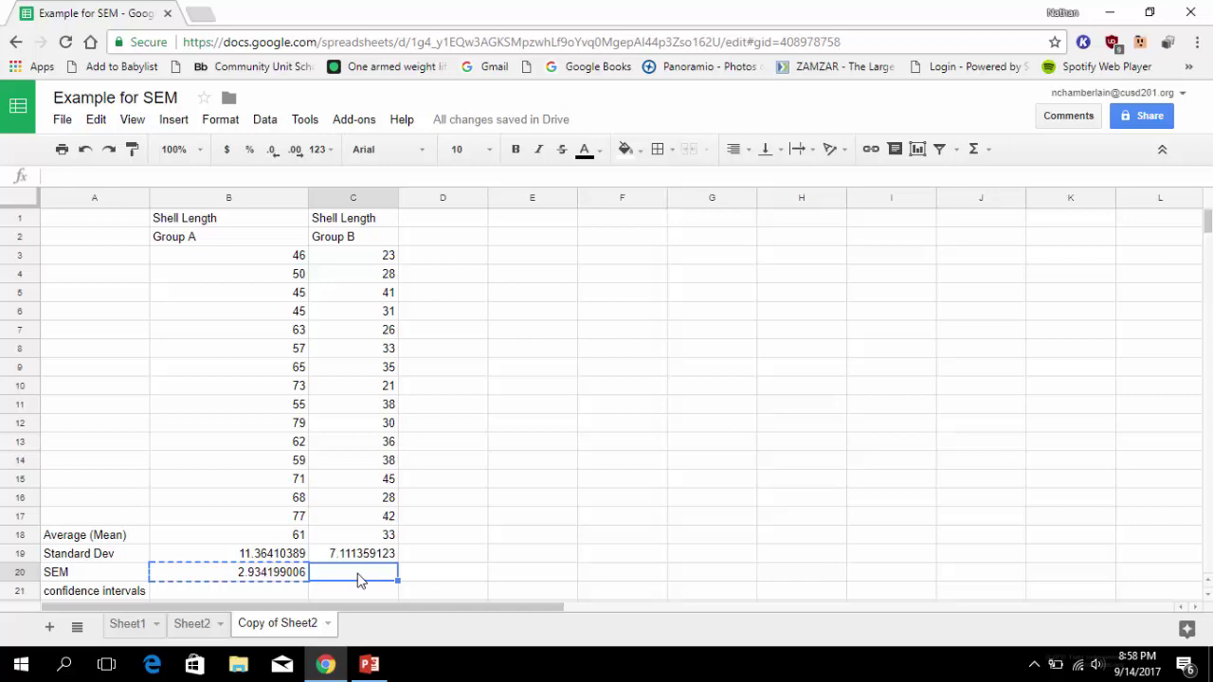
{"action": "type", "text": "="}
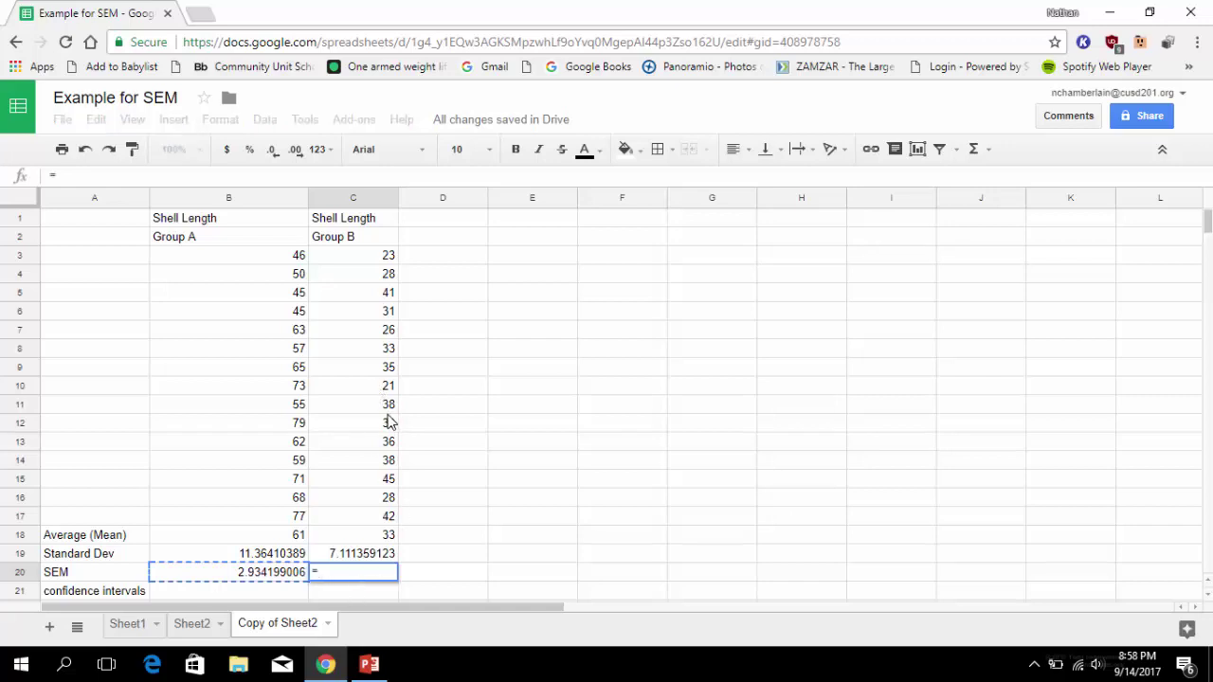
{"action": "left_click", "coordinate": [360, 559]}
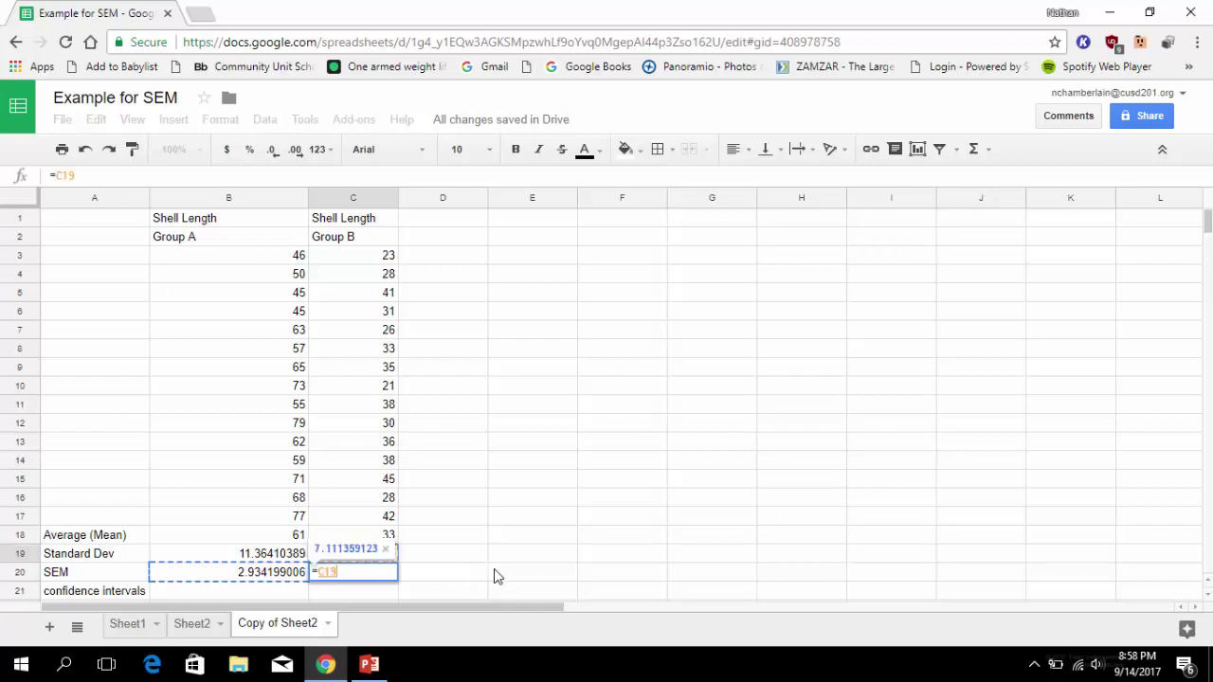
{"action": "type", "text": "/sqr"}
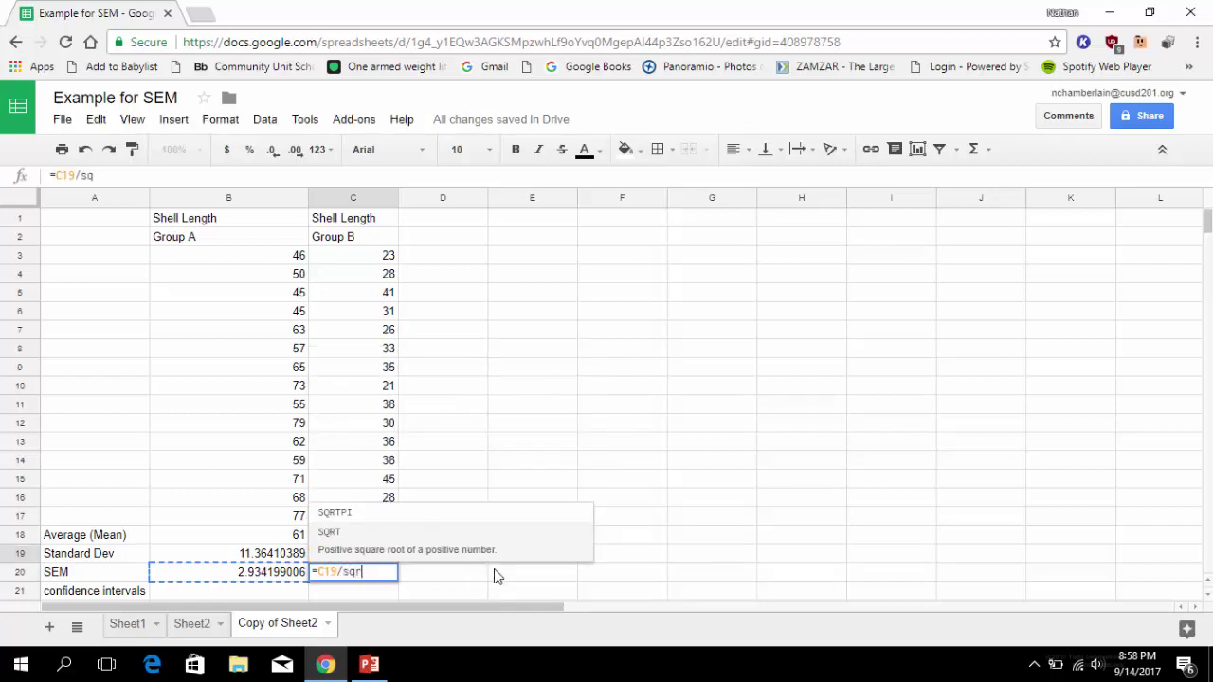
{"action": "type", "text": "t("}
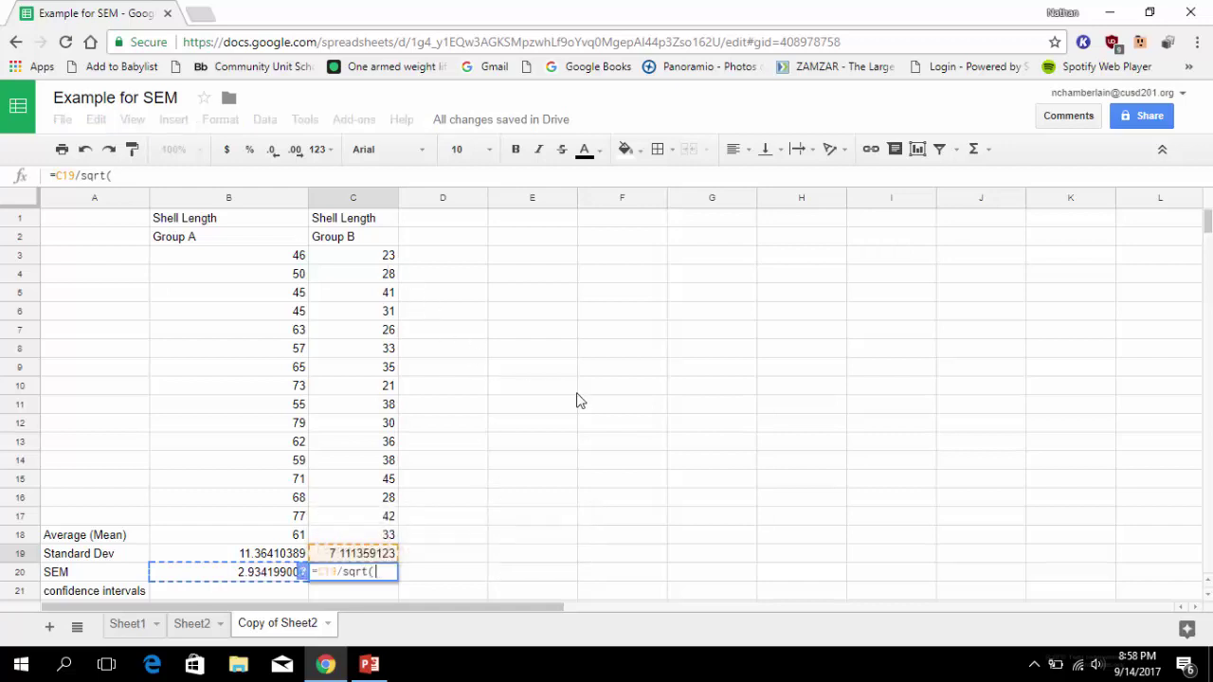
{"action": "type", "text": "15)"}
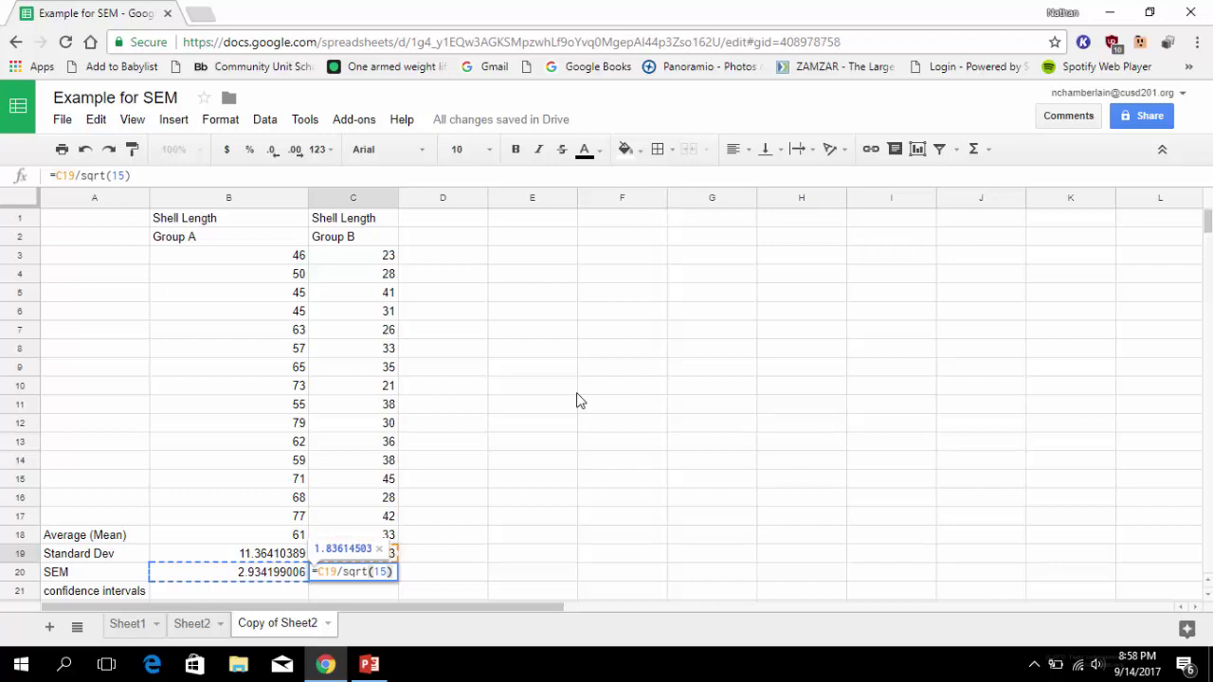
{"action": "key", "text": "Return"}
Step: Enter =2*B20 in B21 for Group A's confidence interval, 5.868398013
{"action": "left_click", "coordinate": [587, 464]}
{"action": "scroll", "coordinate": [588, 484], "scroll_direction": "down", "scroll_amount": 1}
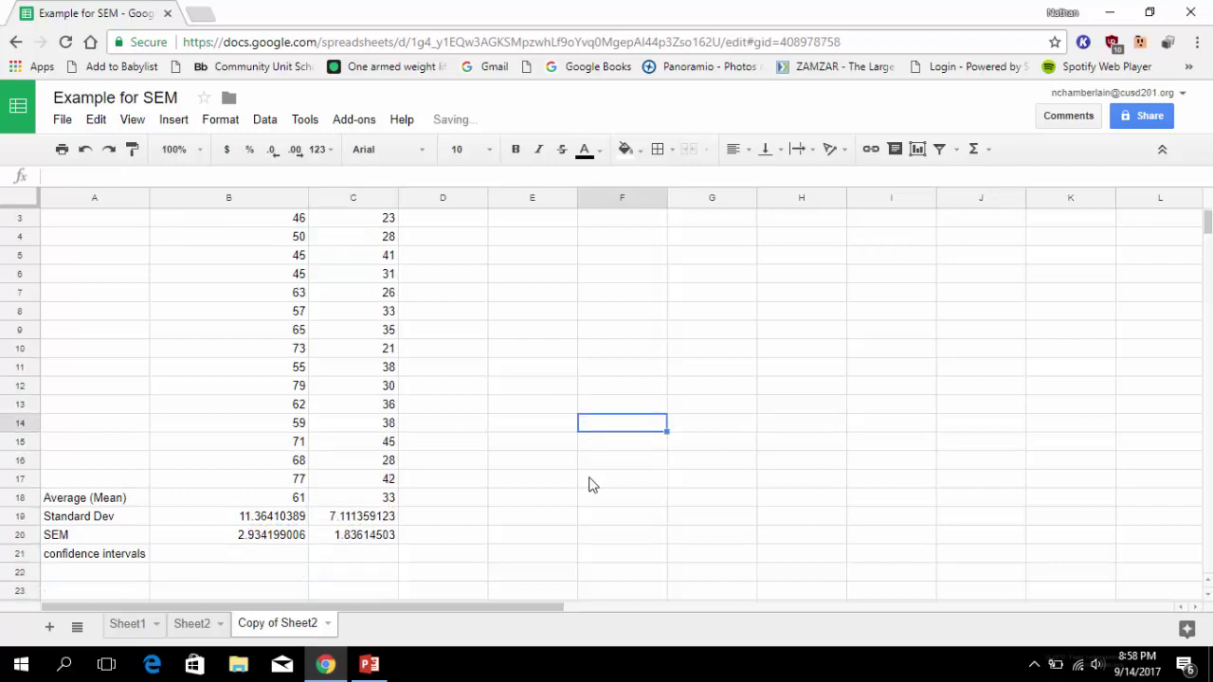
{"action": "left_click", "coordinate": [186, 555]}
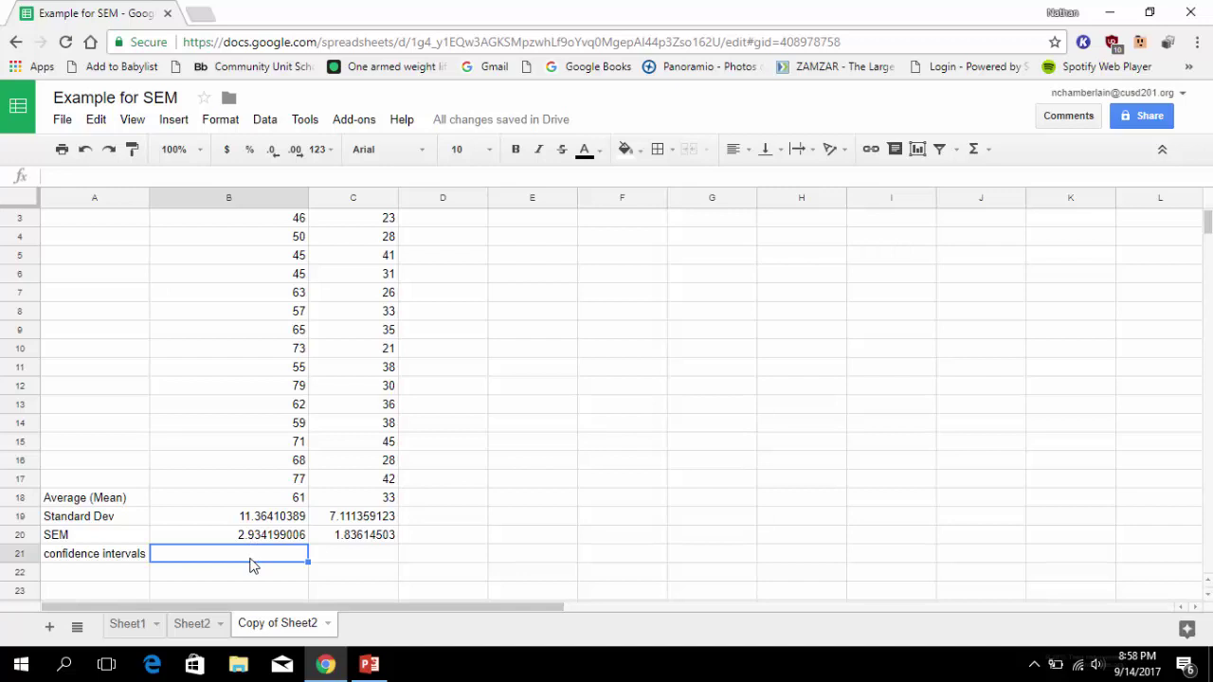
{"action": "type", "text": "="}
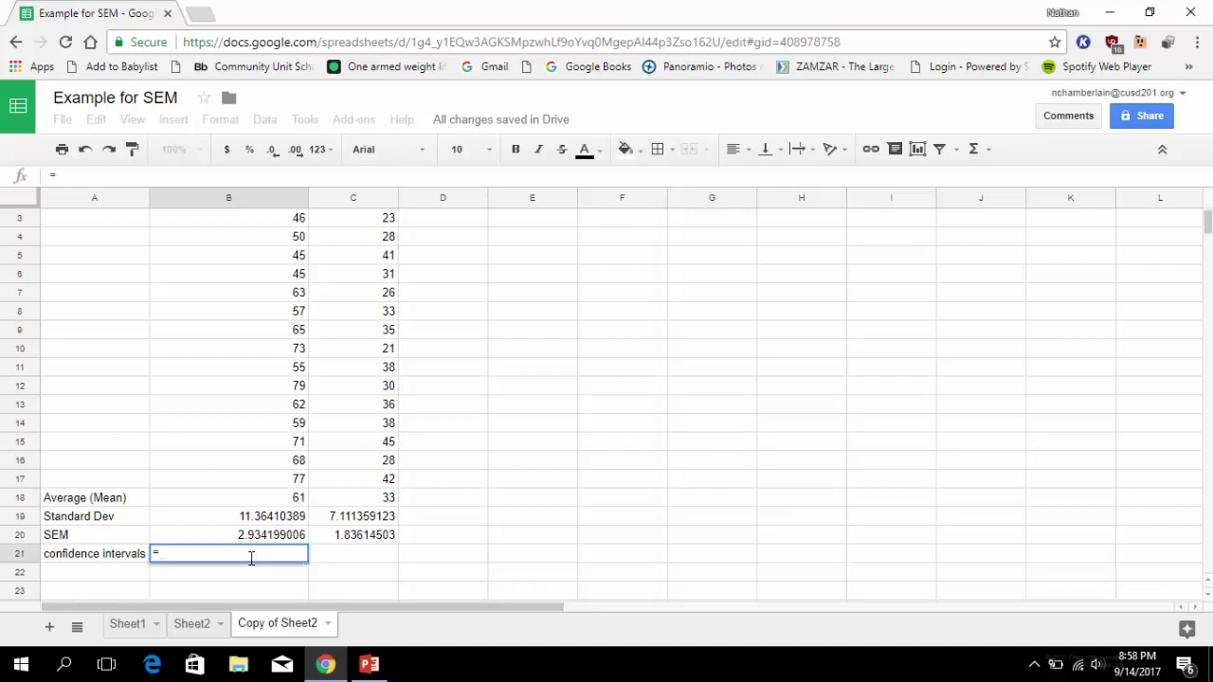
{"action": "type", "text": "2"}
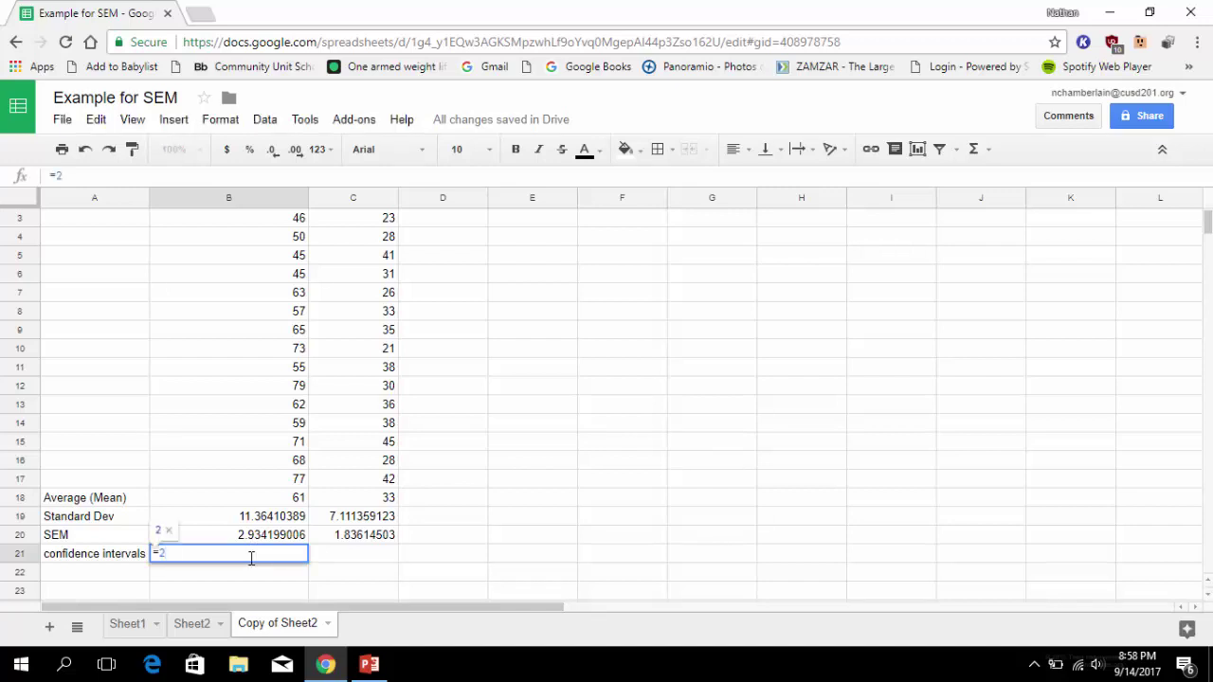
{"action": "type", "text": "*"}
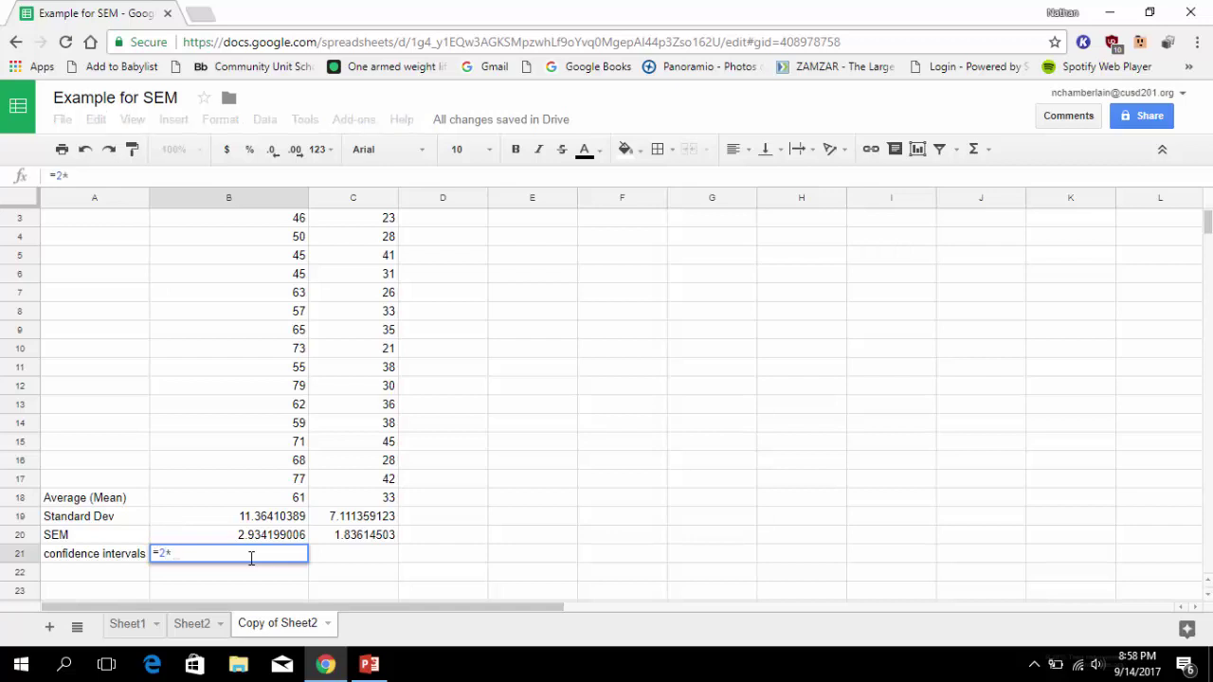
{"action": "left_click", "coordinate": [251, 540]}
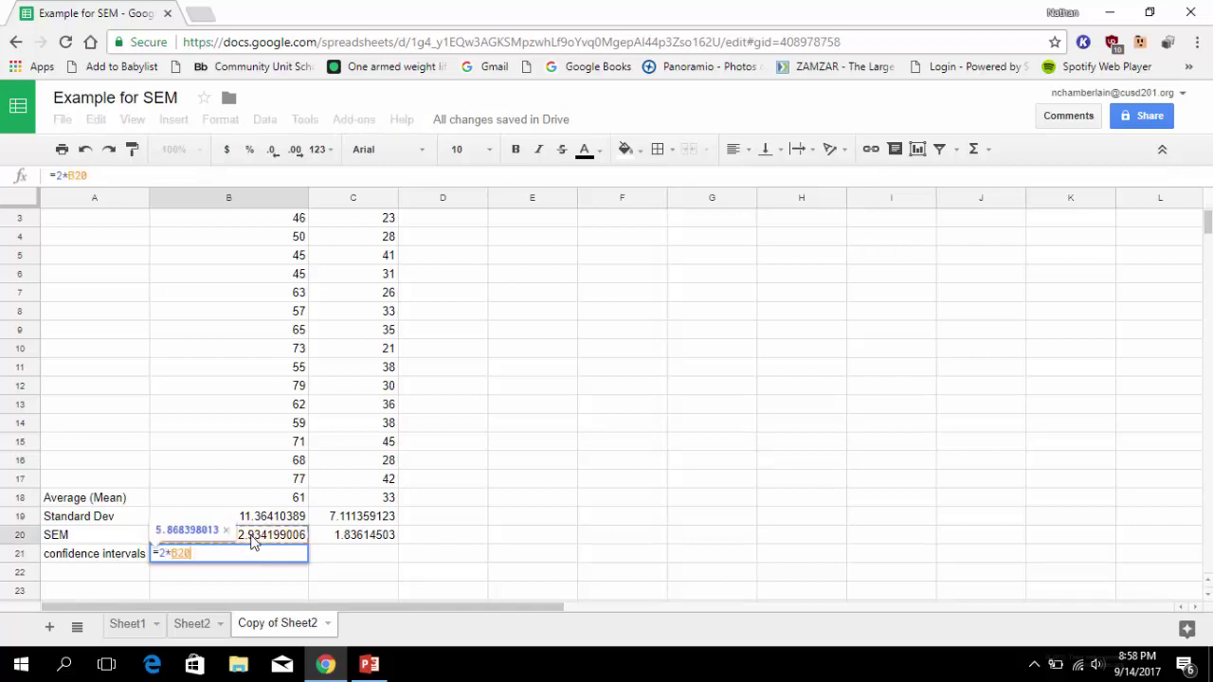
{"action": "key", "text": "Return"}
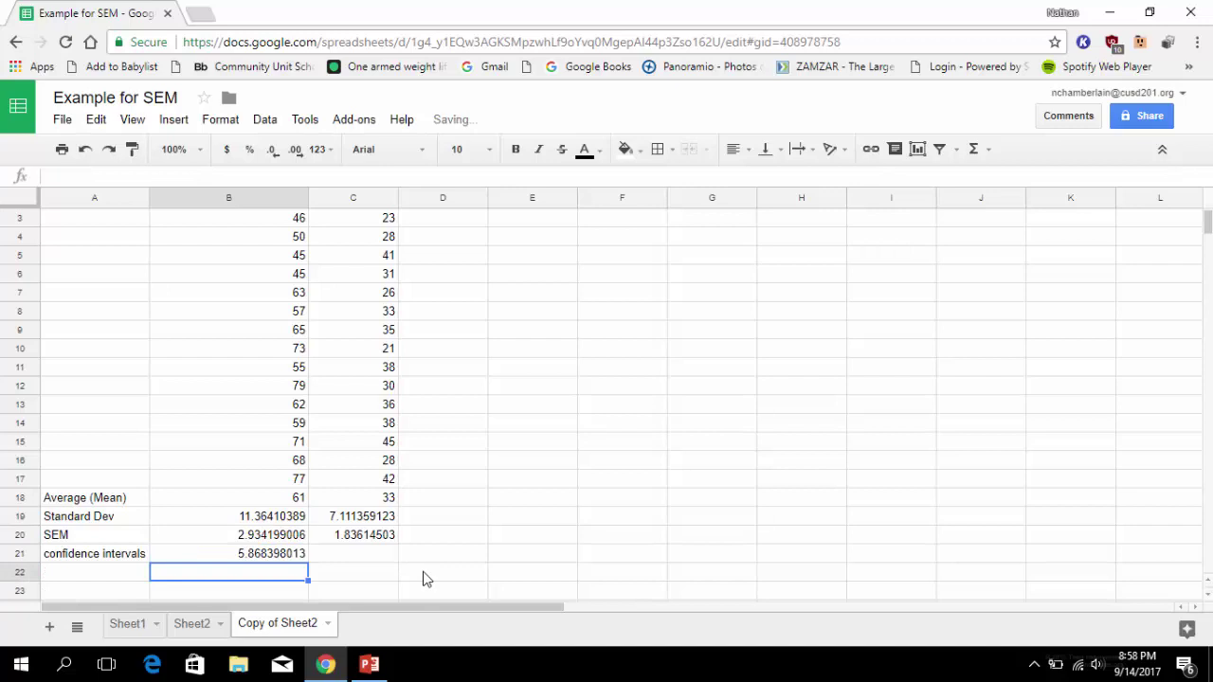
Step: Enter =2*C20 in C21 for Group B's confidence interval, 3.67229006
{"action": "left_click", "coordinate": [351, 560]}
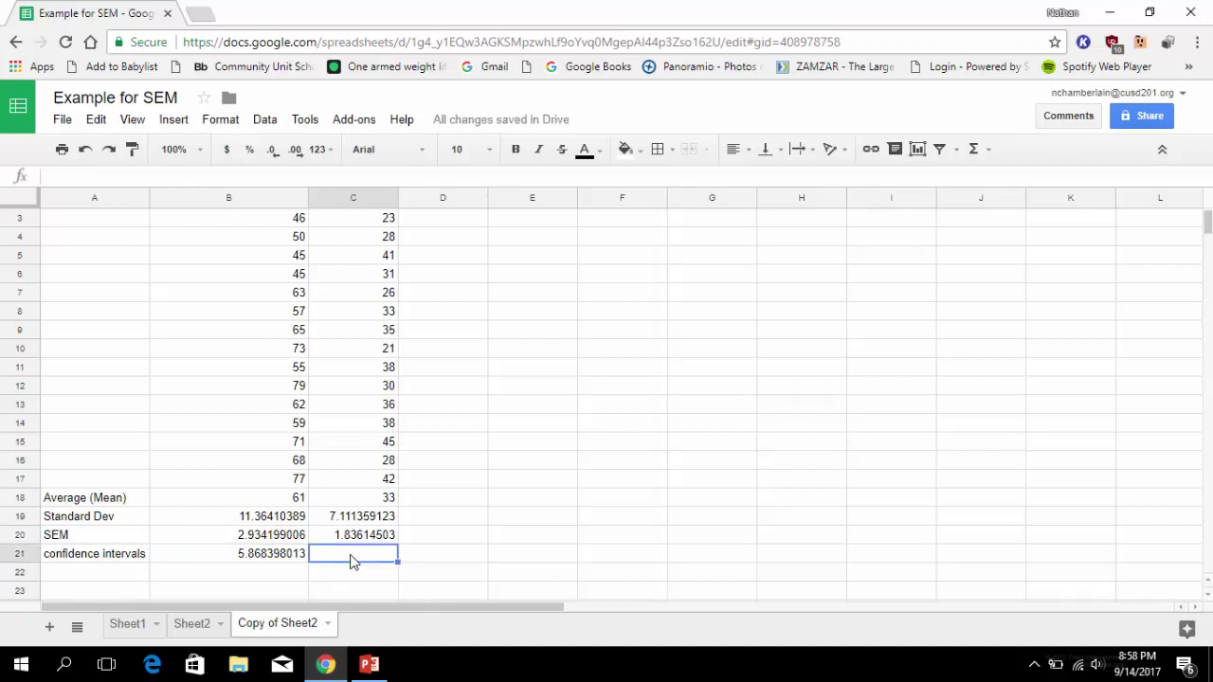
{"action": "type", "text": "=2"}
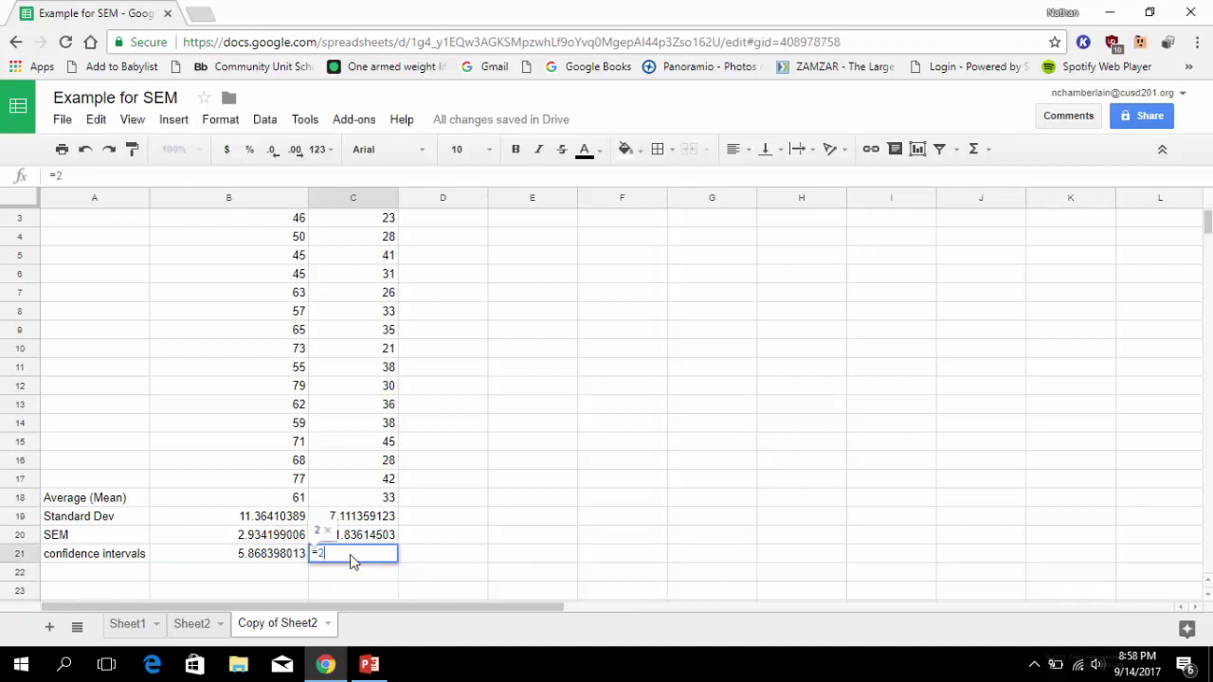
{"action": "type", "text": "*C20"}
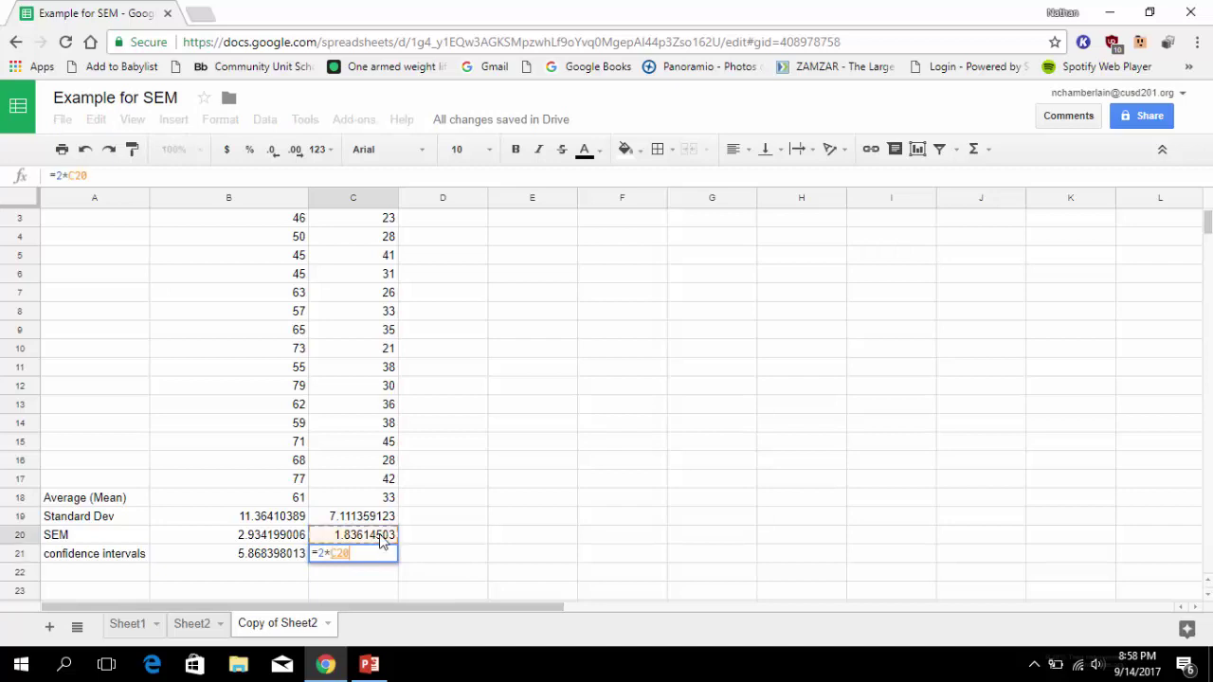
{"action": "key", "text": "Return"}
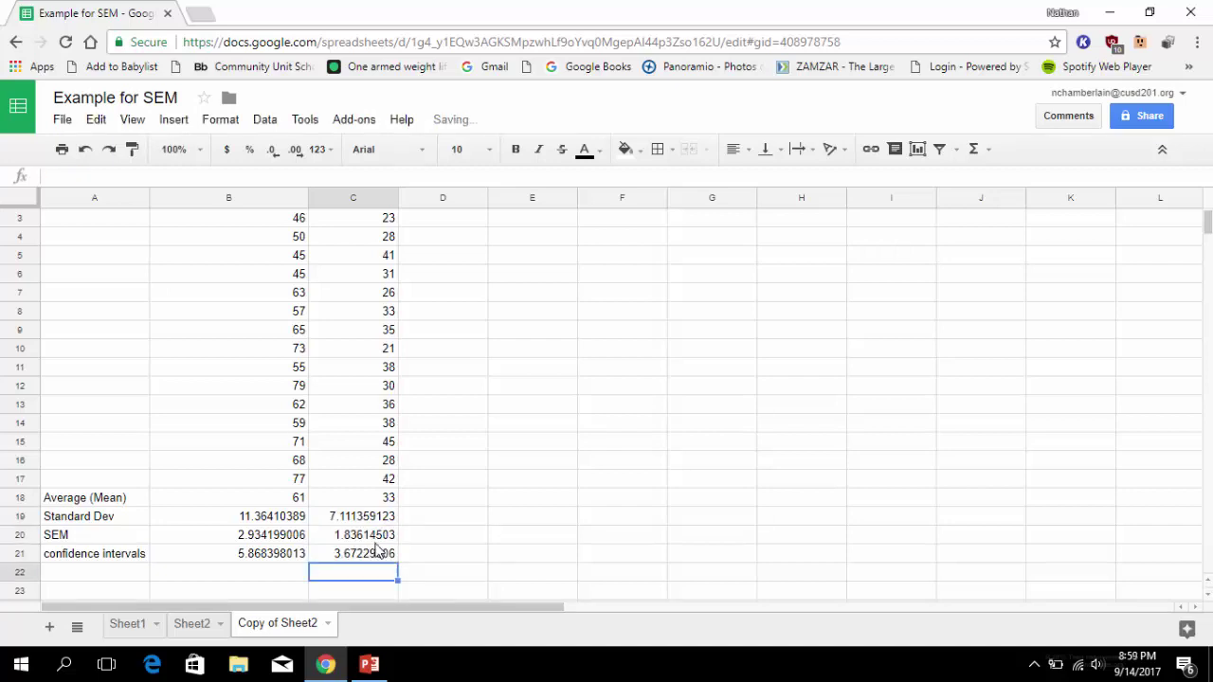
{"action": "scroll", "coordinate": [332, 493], "scroll_direction": "up", "scroll_amount": 1}
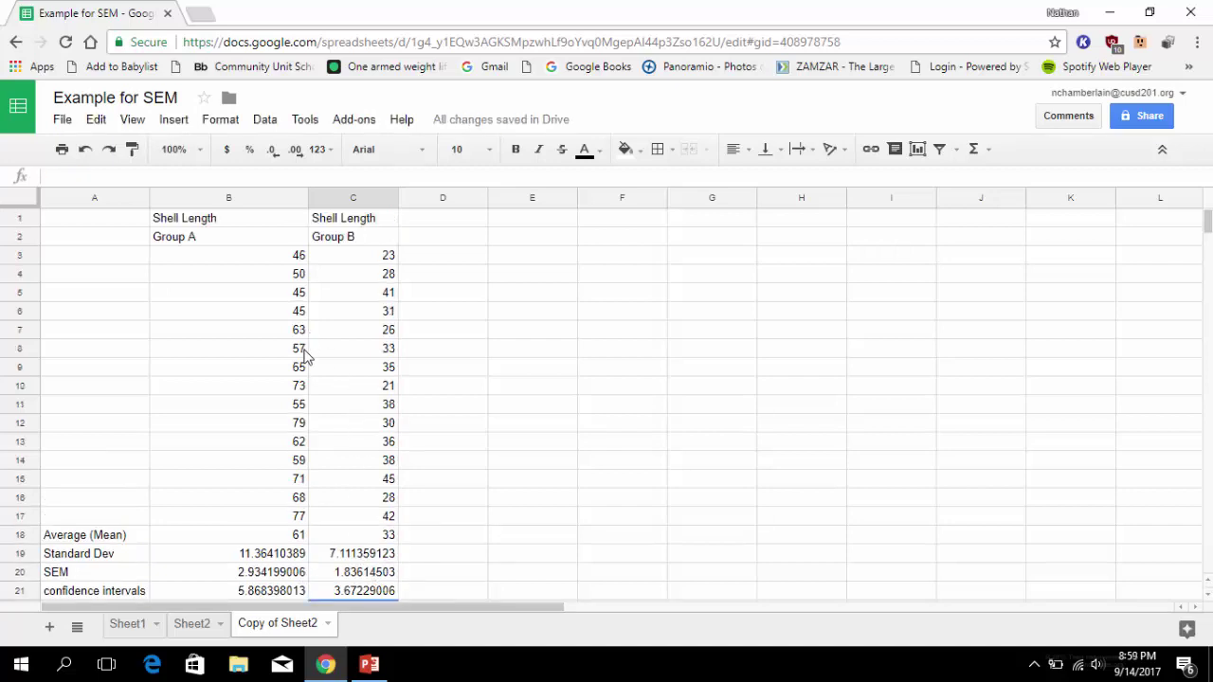
{"action": "scroll", "coordinate": [284, 417], "scroll_direction": "down", "scroll_amount": 1}
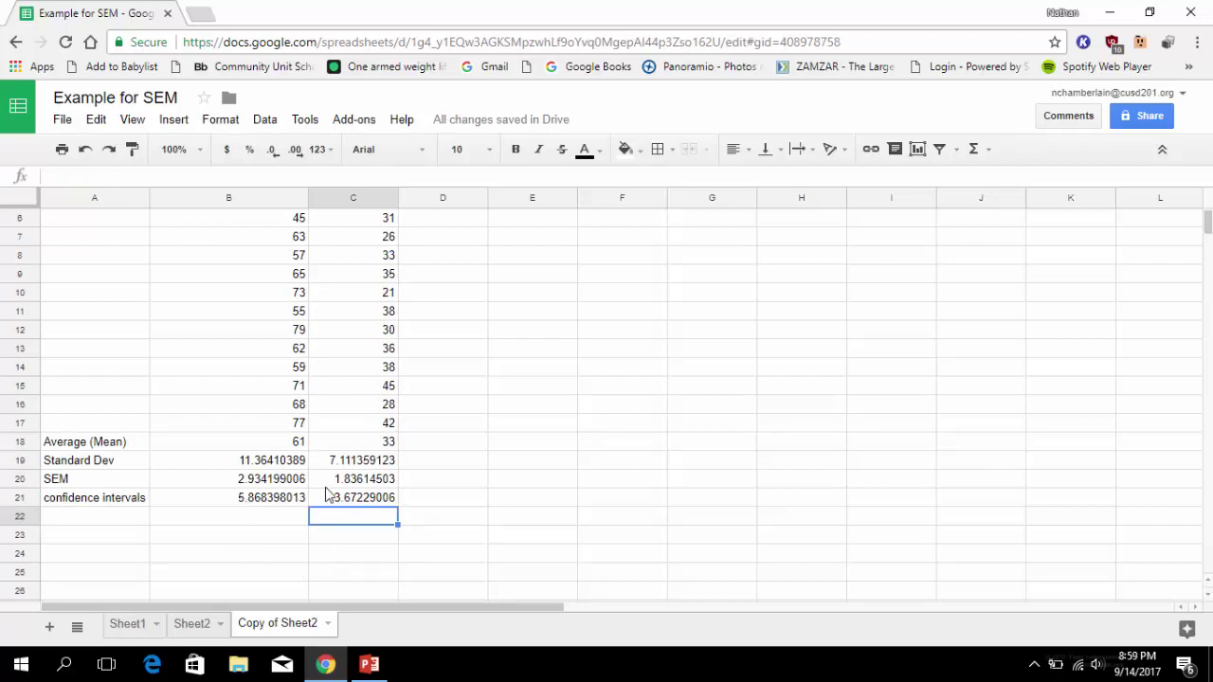
{"action": "scroll", "coordinate": [317, 497], "scroll_direction": "up", "scroll_amount": 1}
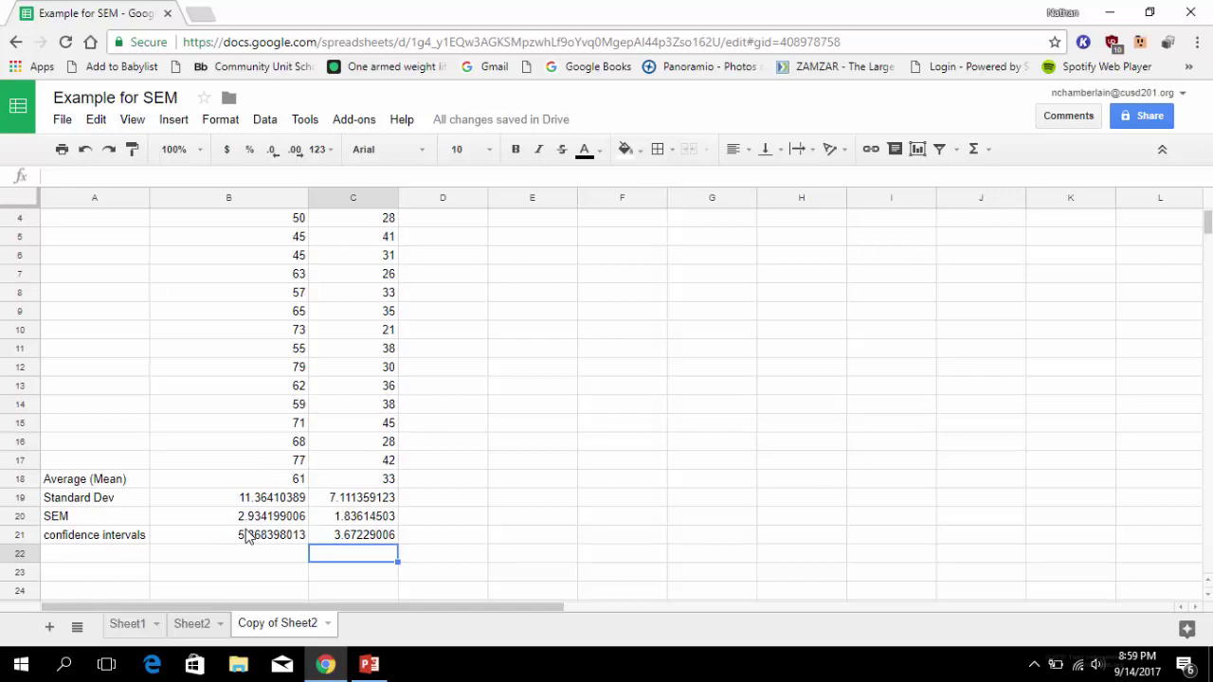
{"action": "scroll", "coordinate": [359, 512], "scroll_direction": "up", "scroll_amount": 1}
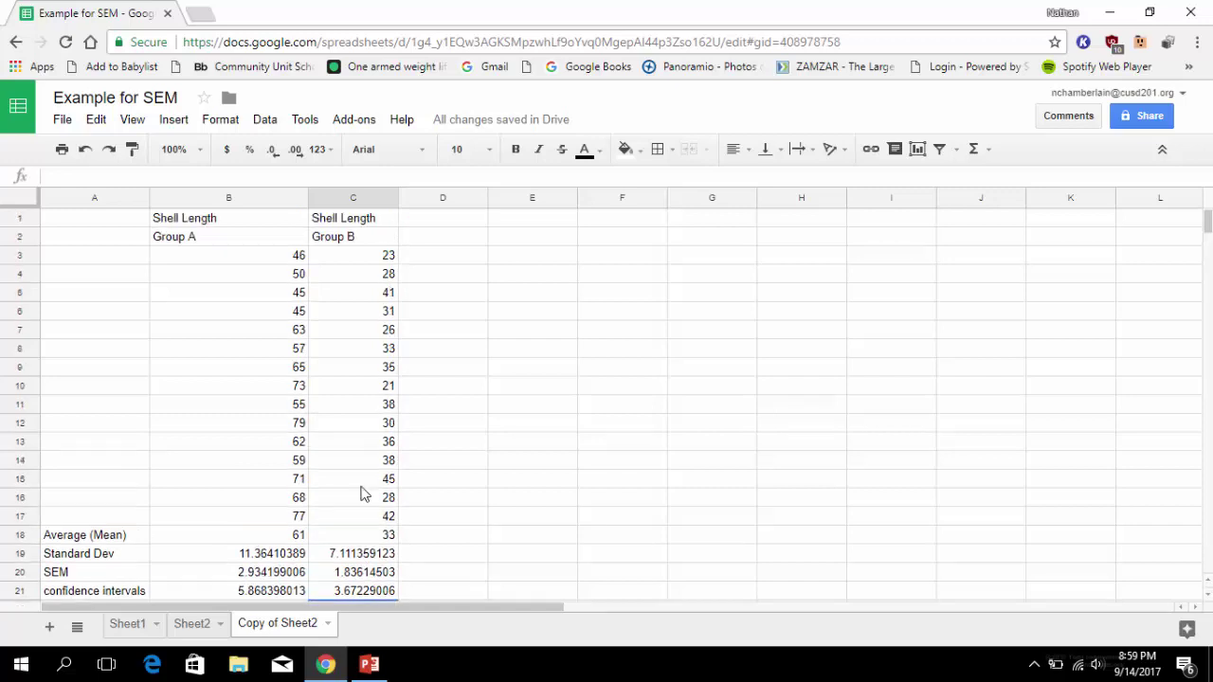
{"action": "left_click", "coordinate": [378, 239]}
{"action": "scroll", "coordinate": [377, 284], "scroll_direction": "down", "scroll_amount": 2}
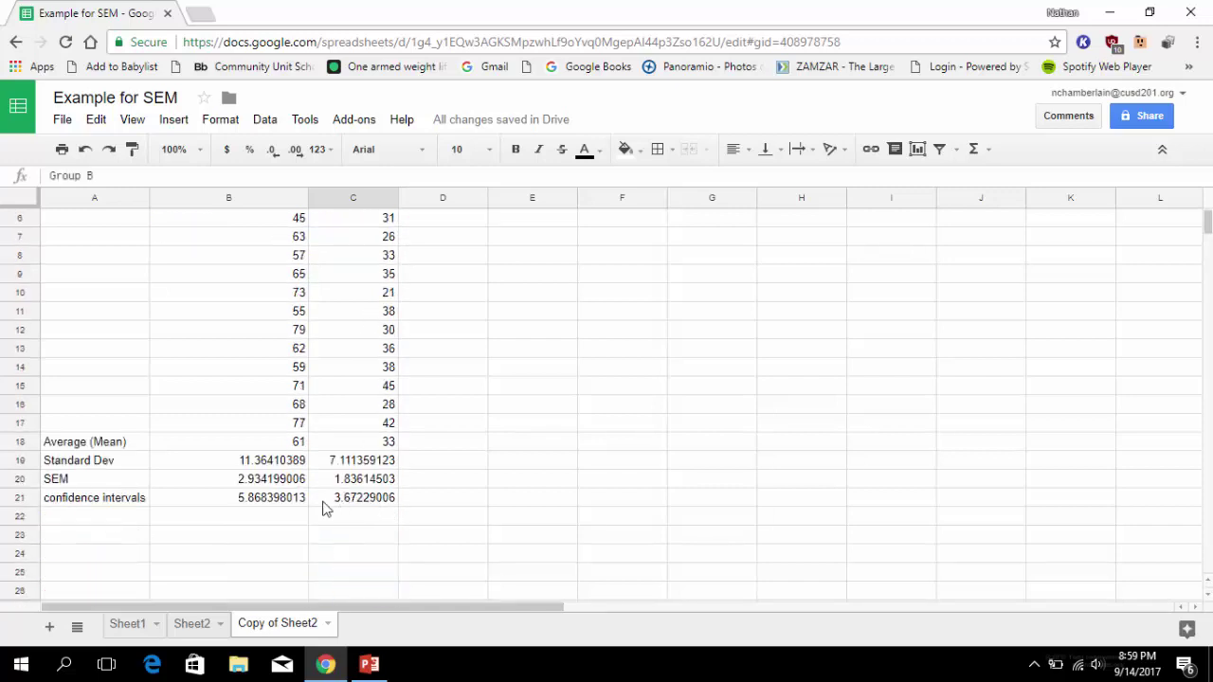
{"action": "left_click", "coordinate": [502, 493]}
{"action": "scroll", "coordinate": [502, 492], "scroll_direction": "up", "scroll_amount": 2}
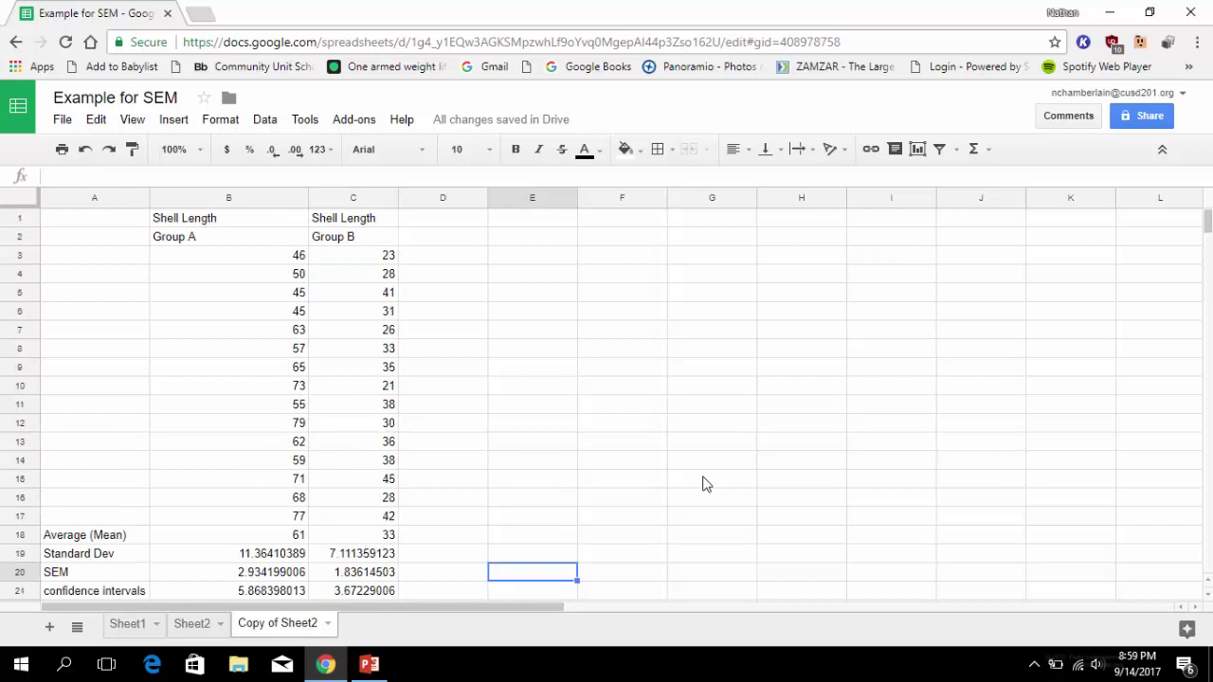
{"action": "left_click", "coordinate": [682, 426]}
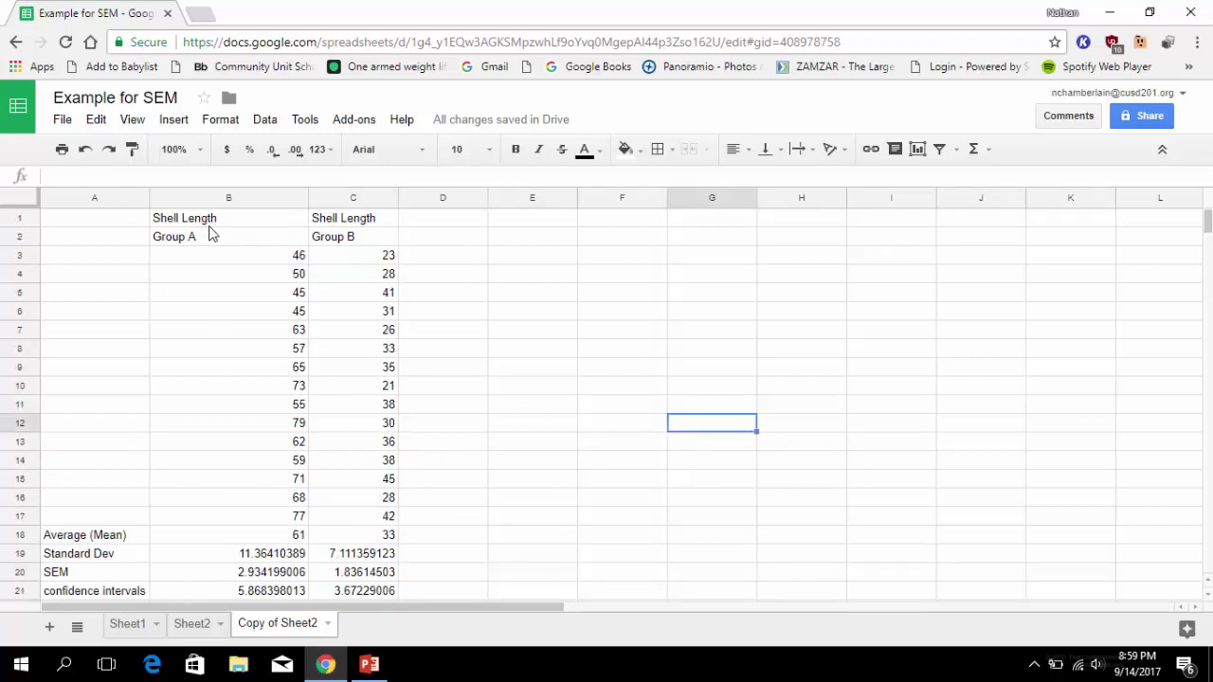
Step: Copy the Group A/Group B headers into F1 and the Average (Mean) row into E2
{"action": "left_click_drag", "start_coordinate": [210, 234], "coordinate": [342, 245]}
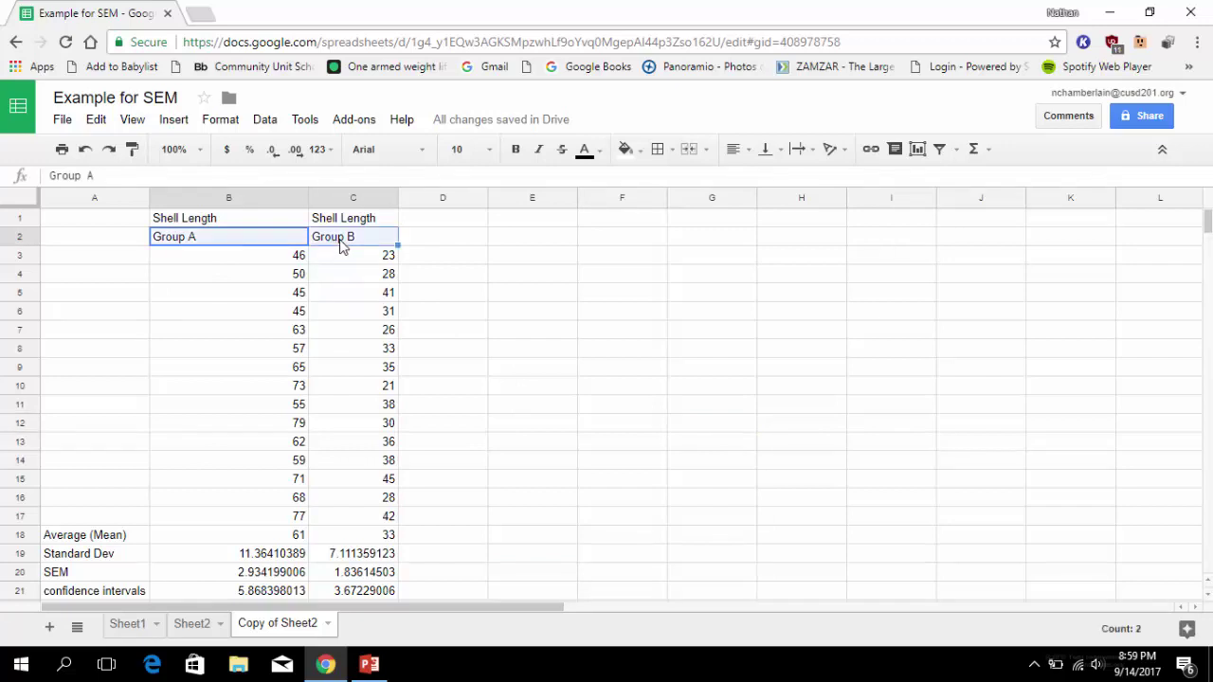
{"action": "key", "text": "ctrl+c"}
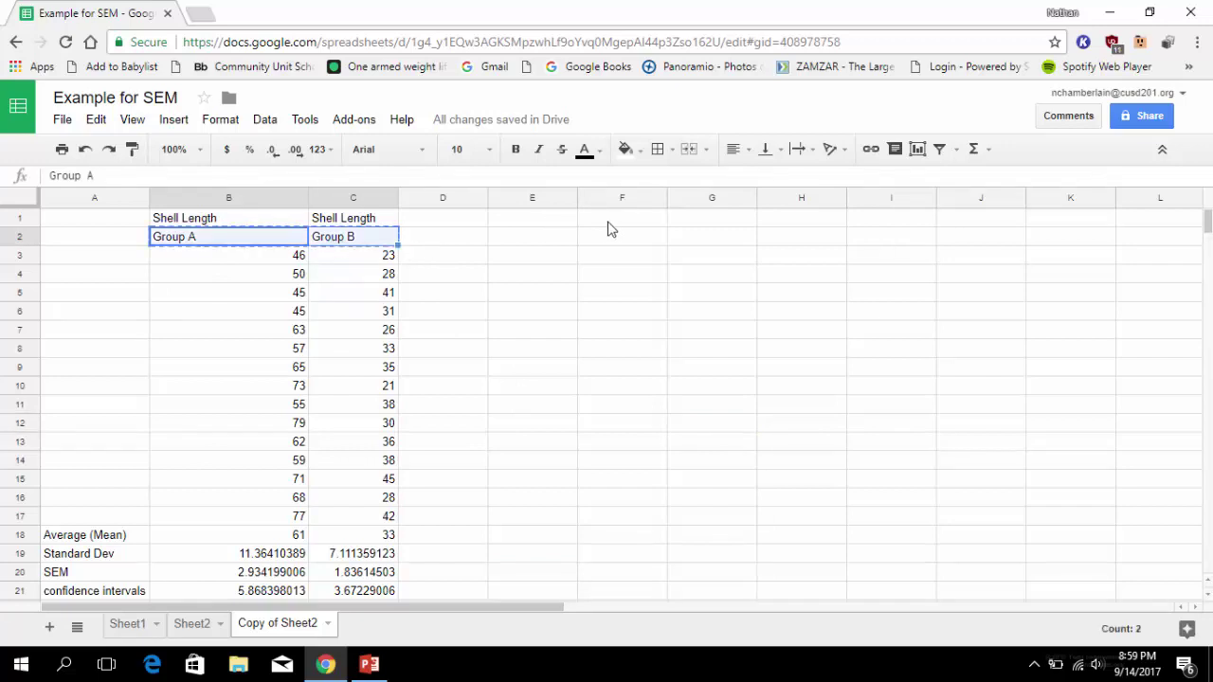
{"action": "left_click", "coordinate": [610, 225]}
{"action": "key", "text": "ctrl+v"}
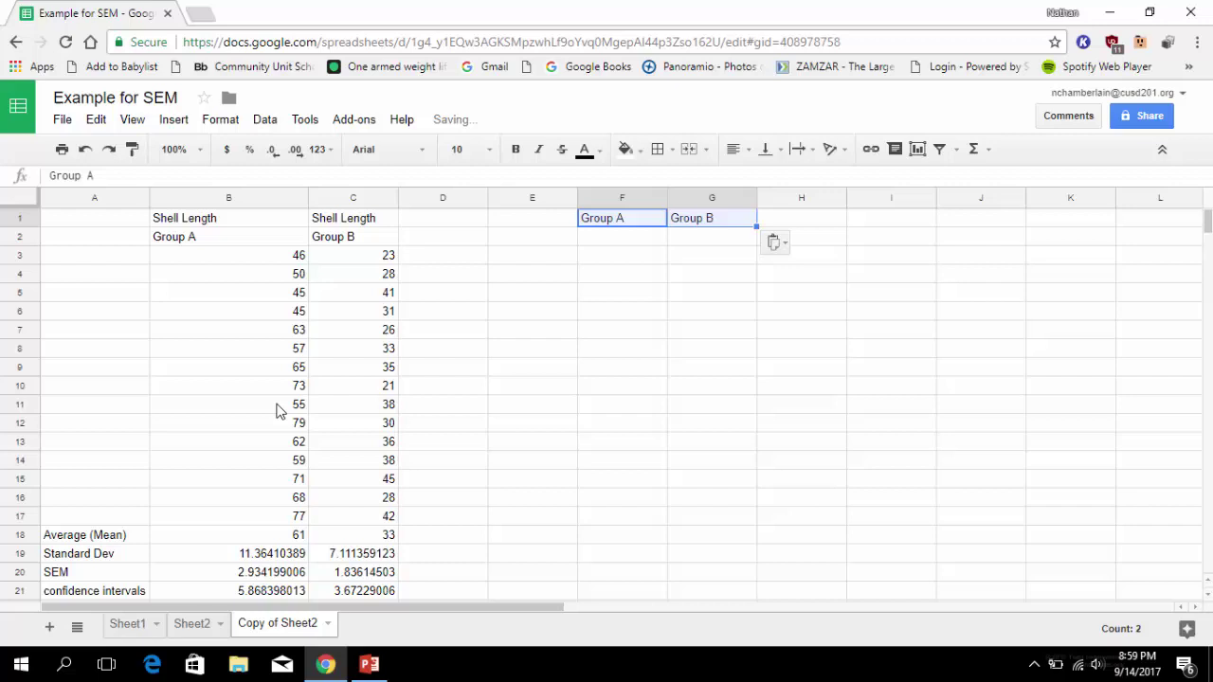
{"action": "left_click_drag", "start_coordinate": [91, 539], "coordinate": [387, 550]}
{"action": "key", "text": "ctrl+c"}
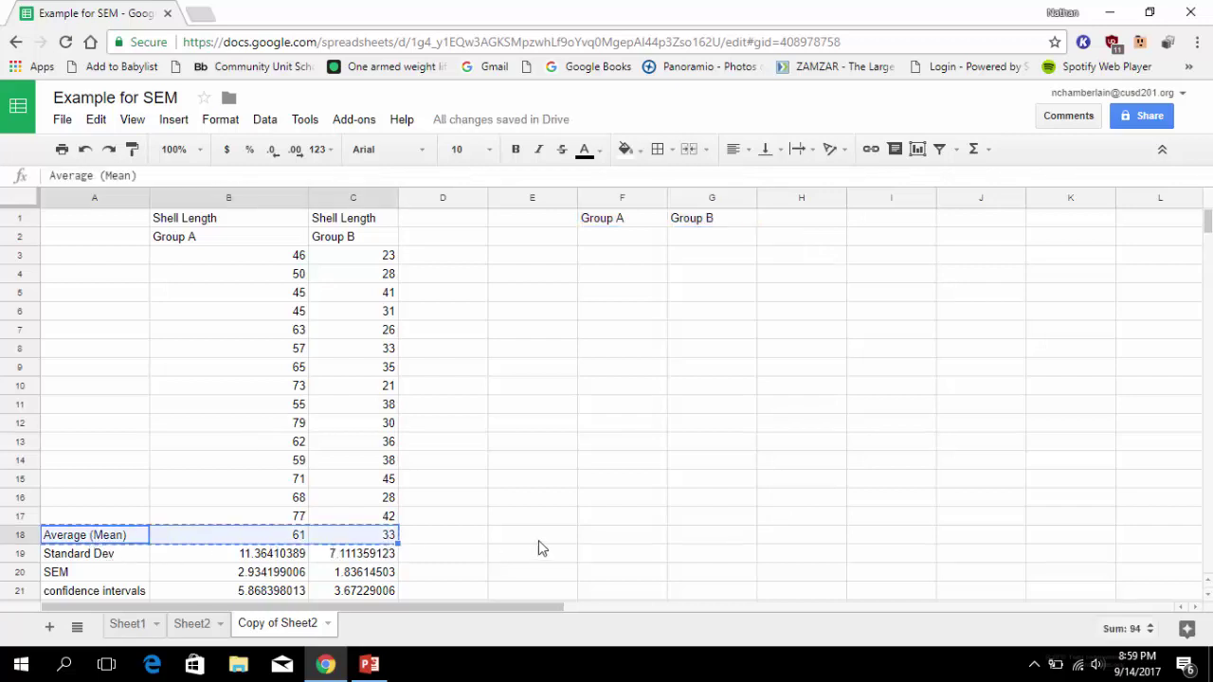
{"action": "left_click", "coordinate": [541, 240]}
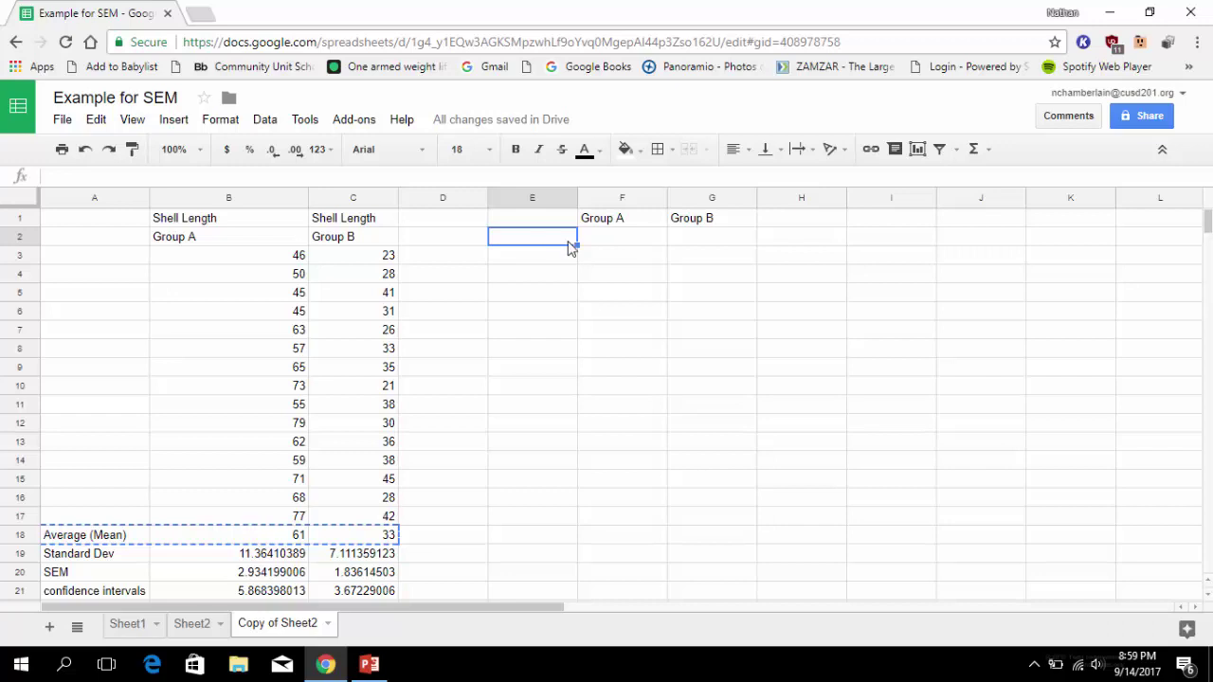
{"action": "key", "text": "ctrl+v"}
Step: Clear the #REF! errors in F2:G2 and copy the means 61 and 33 from B18:C18
{"action": "left_click", "coordinate": [658, 273]}
{"action": "left_click", "coordinate": [642, 240]}
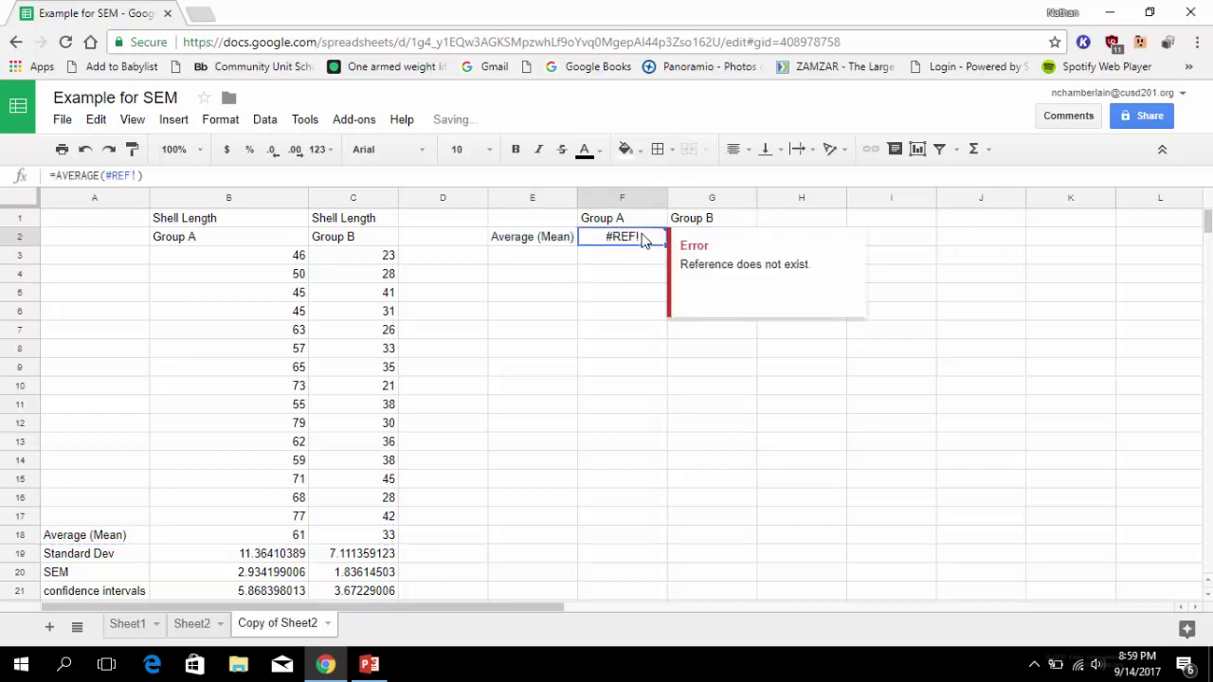
{"action": "key", "text": "Delete"}
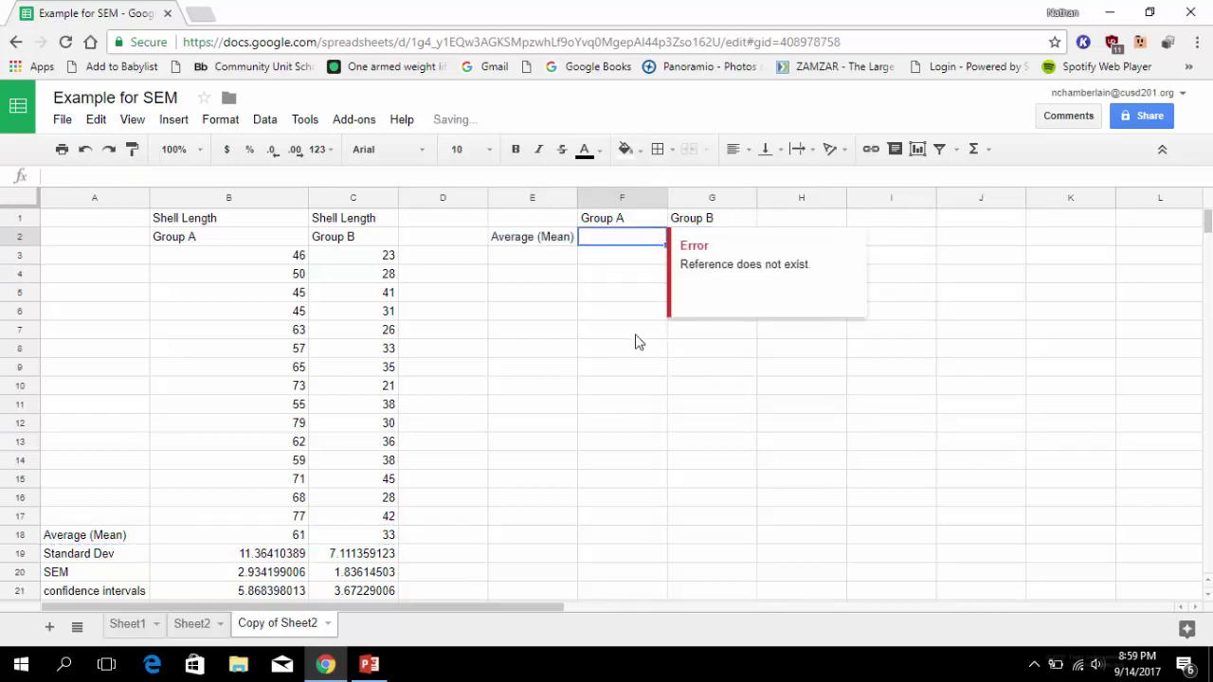
{"action": "left_click", "coordinate": [634, 334]}
{"action": "left_click", "coordinate": [717, 242]}
{"action": "key", "text": "Delete"}
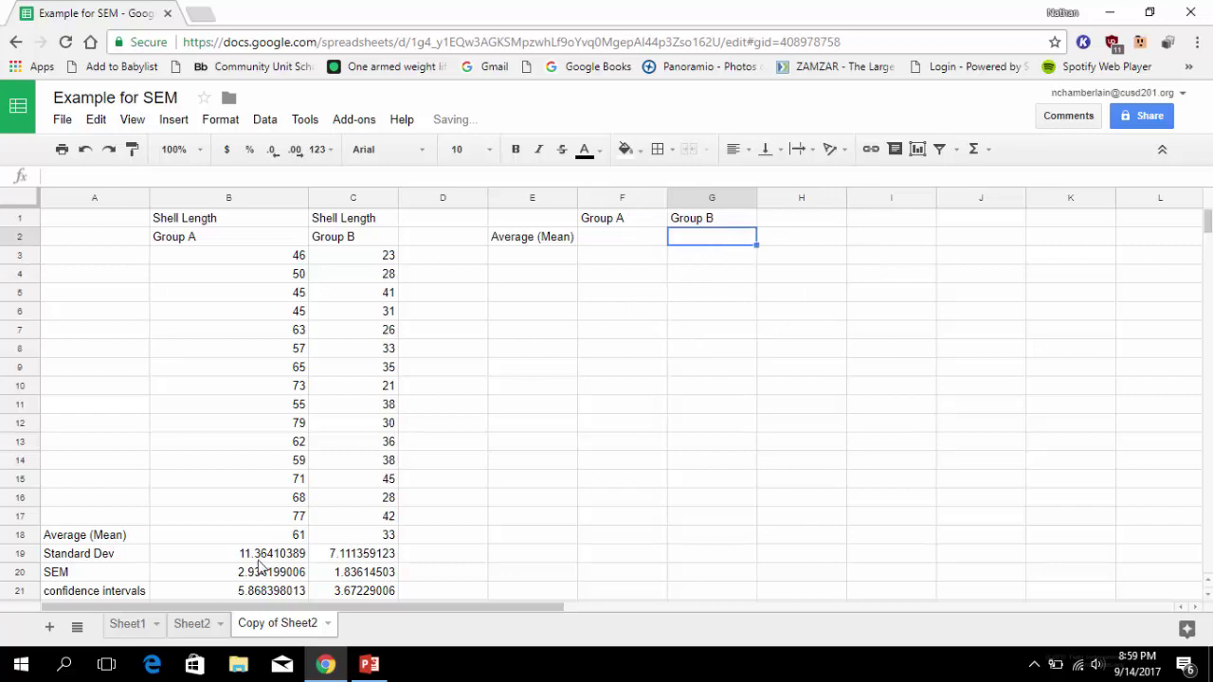
{"action": "left_click_drag", "start_coordinate": [301, 536], "coordinate": [379, 538]}
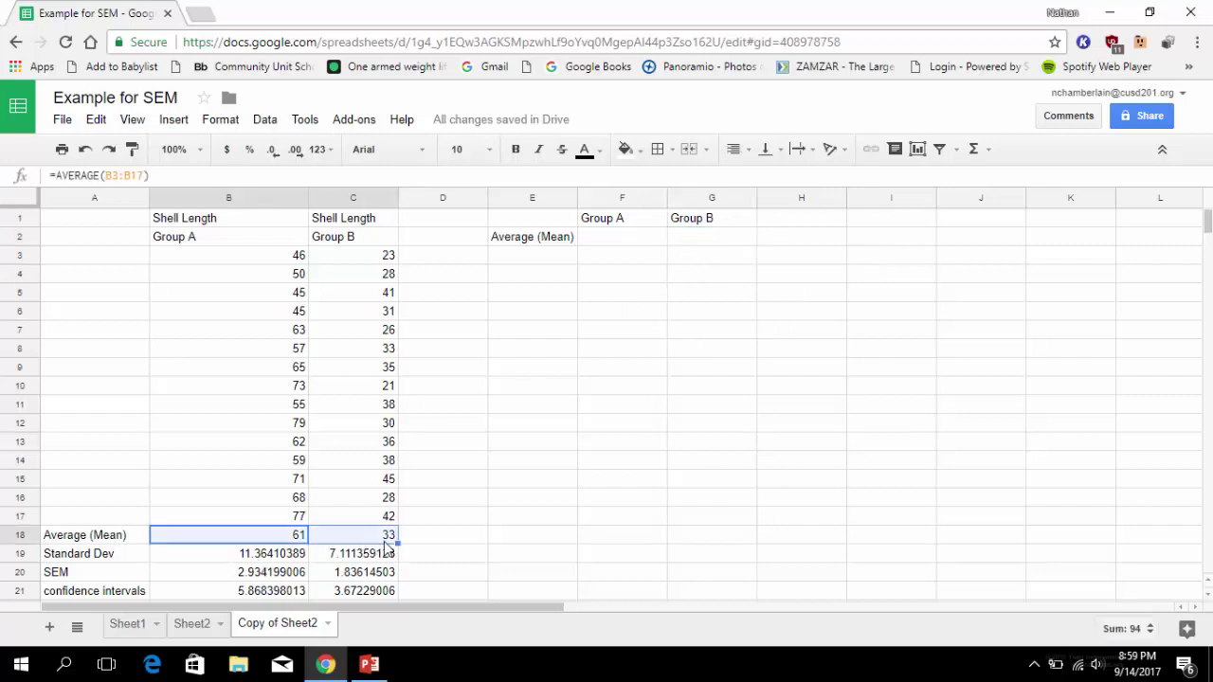
{"action": "key", "text": "ctrl+c"}
{"action": "left_click", "coordinate": [612, 246]}
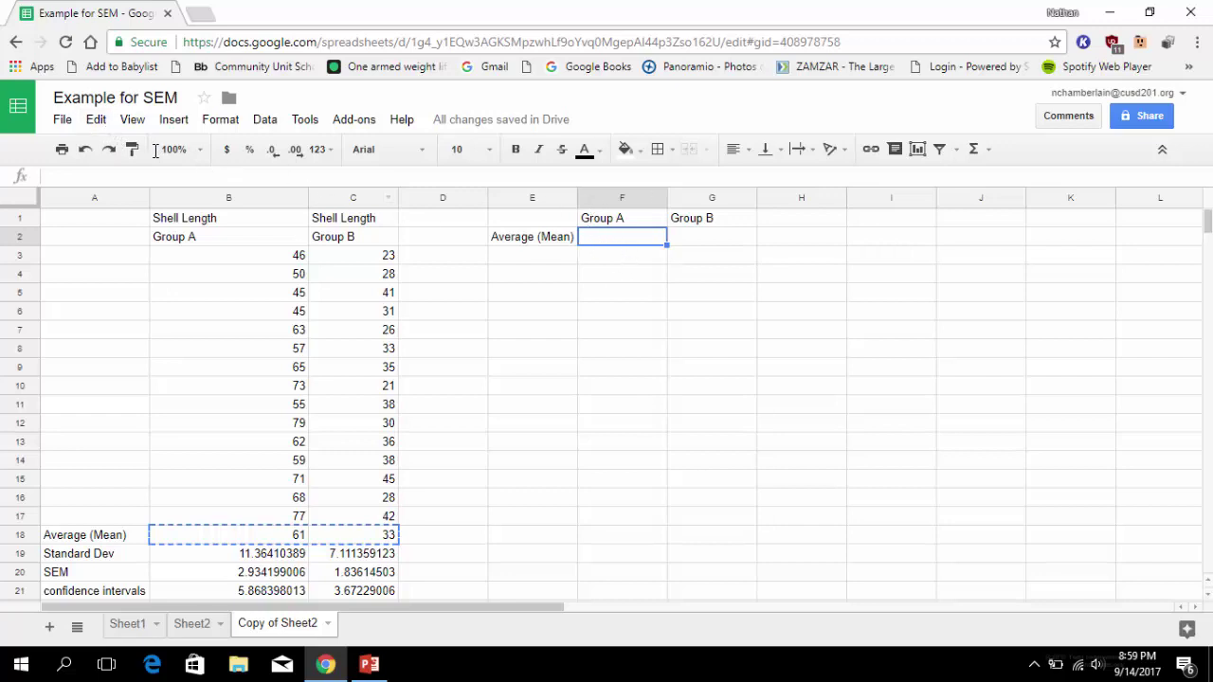
Step: Paste special values only so F2:G2 show the means 61 and 33
{"action": "left_click", "coordinate": [98, 121]}
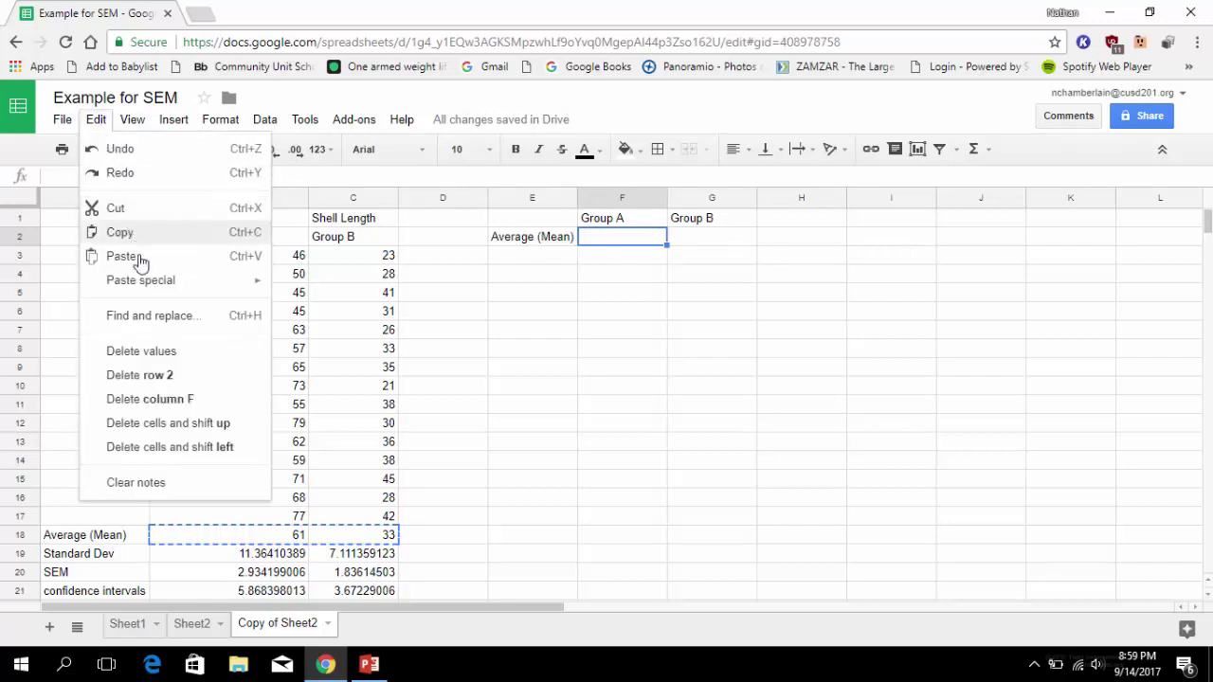
{"action": "mouse_move", "coordinate": [145, 287]}
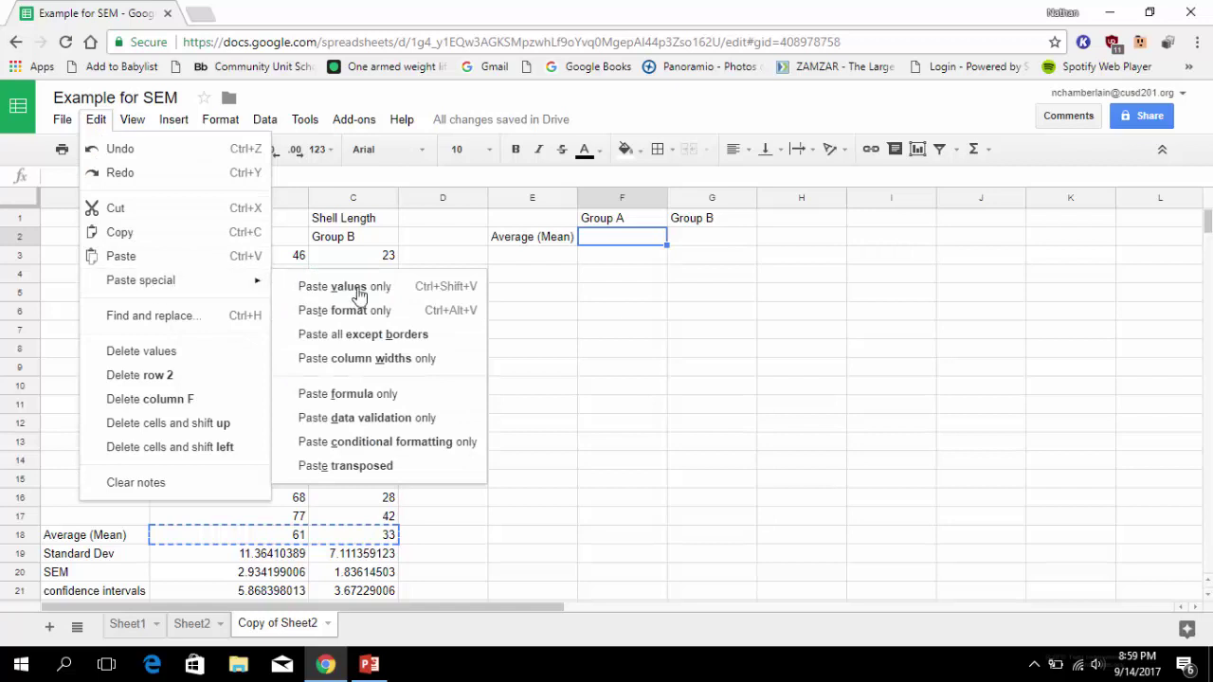
{"action": "left_click", "coordinate": [356, 289]}
{"action": "left_click", "coordinate": [620, 292]}
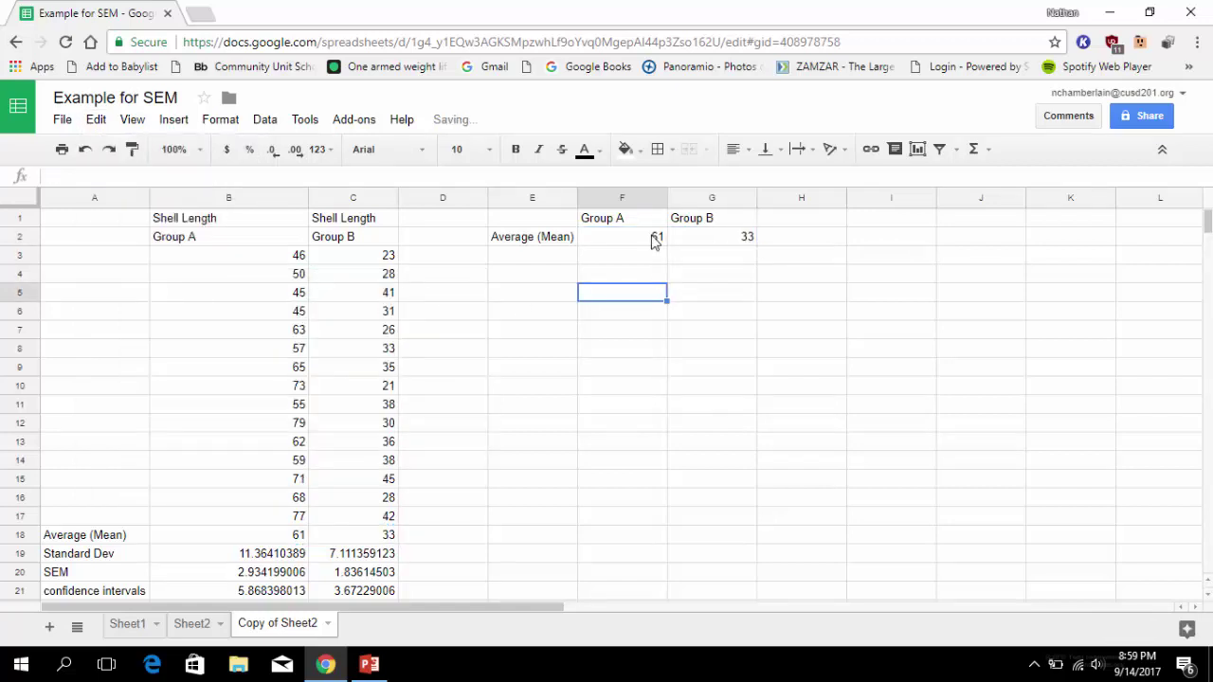
{"action": "left_click_drag", "start_coordinate": [658, 237], "coordinate": [718, 244]}
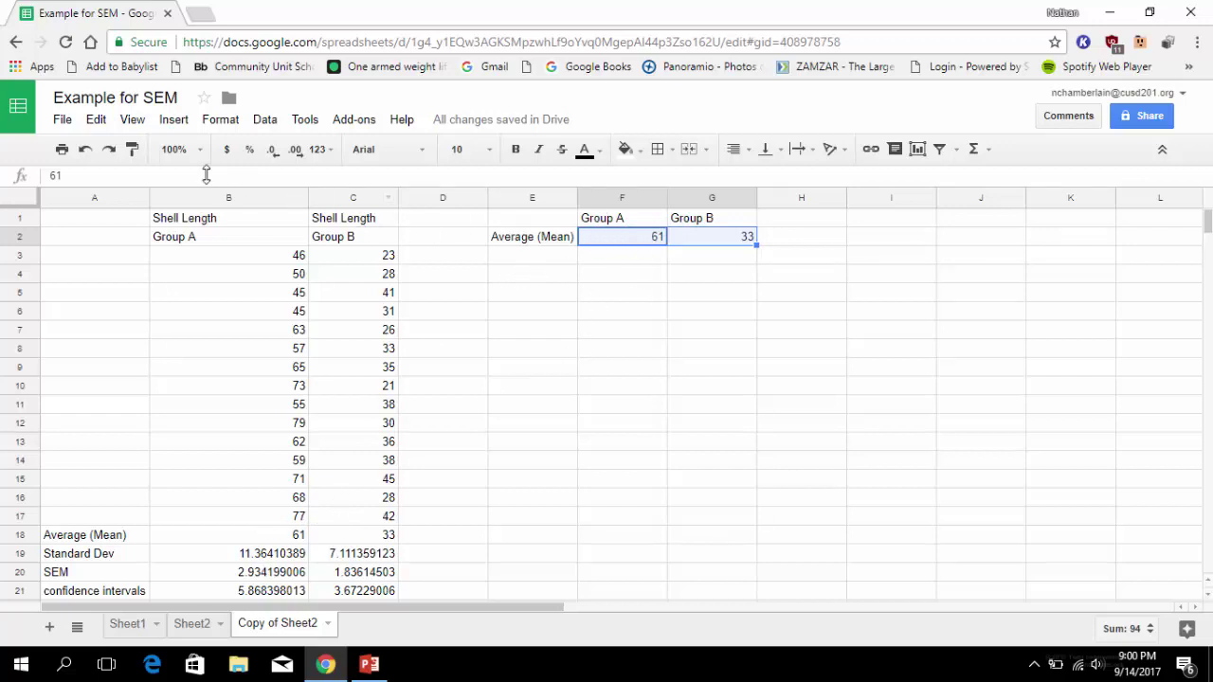
{"action": "left_click", "coordinate": [98, 122]}
{"action": "mouse_move", "coordinate": [147, 291]}
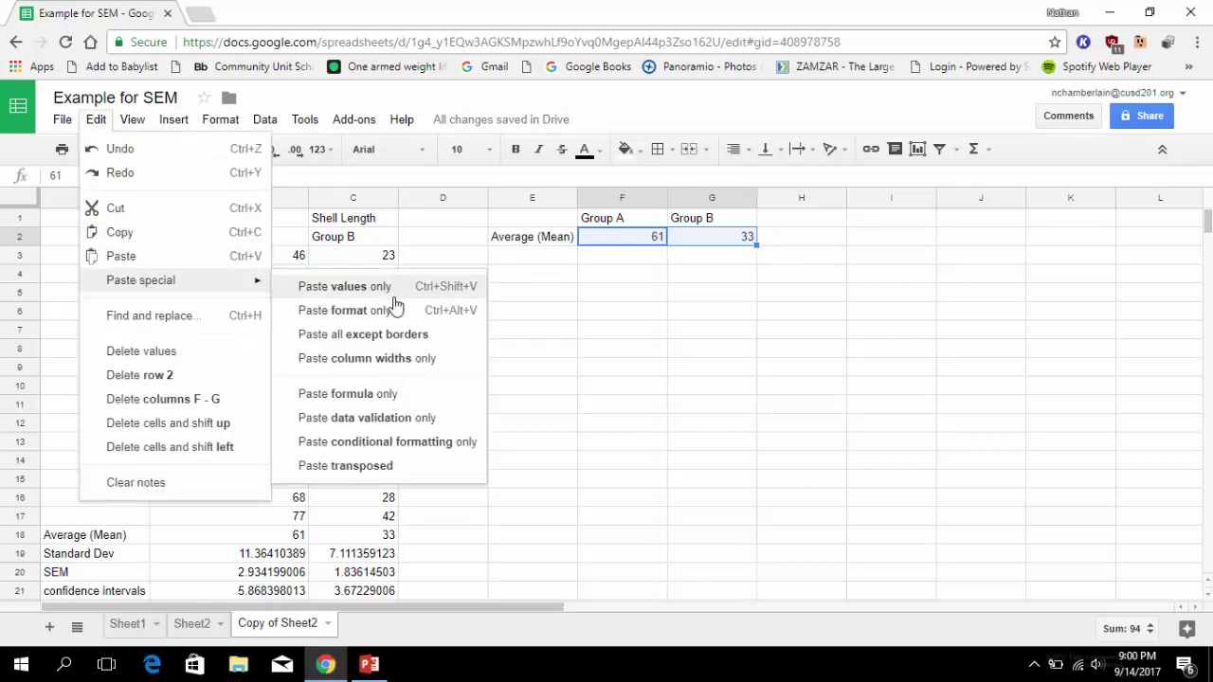
{"action": "left_click", "coordinate": [779, 358]}
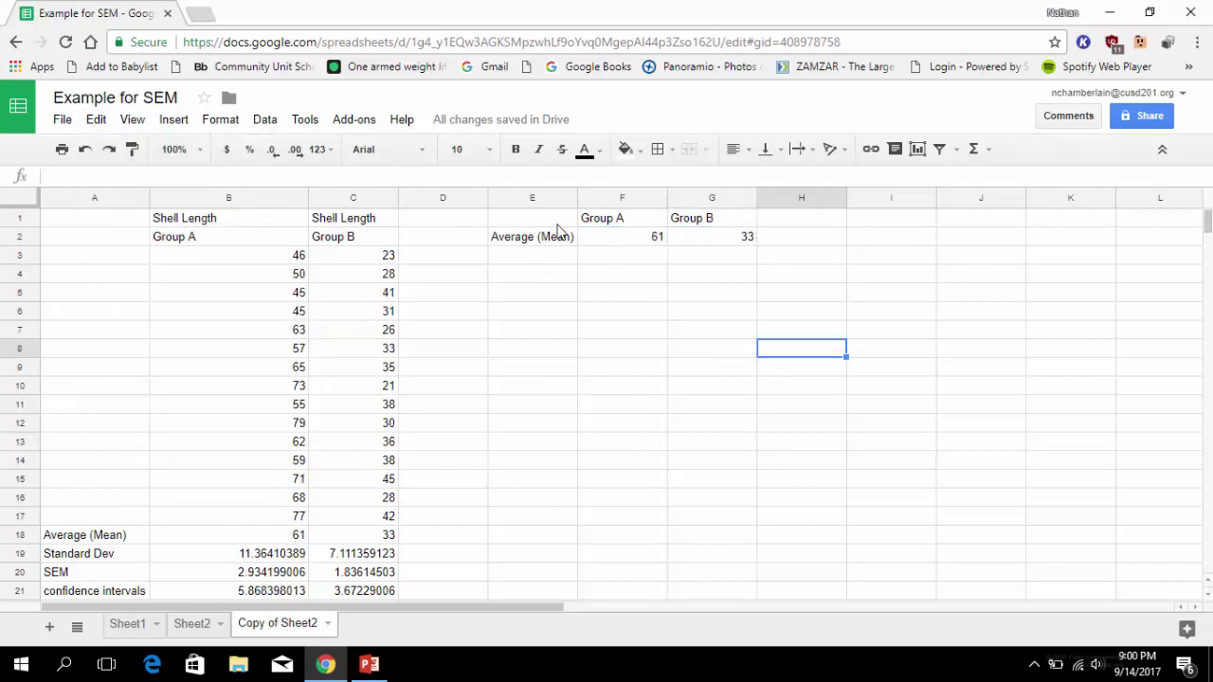
Step: Insert a pie chart from E1:G2 and delete the old column chart behind it
{"action": "left_click_drag", "start_coordinate": [549, 224], "coordinate": [725, 240]}
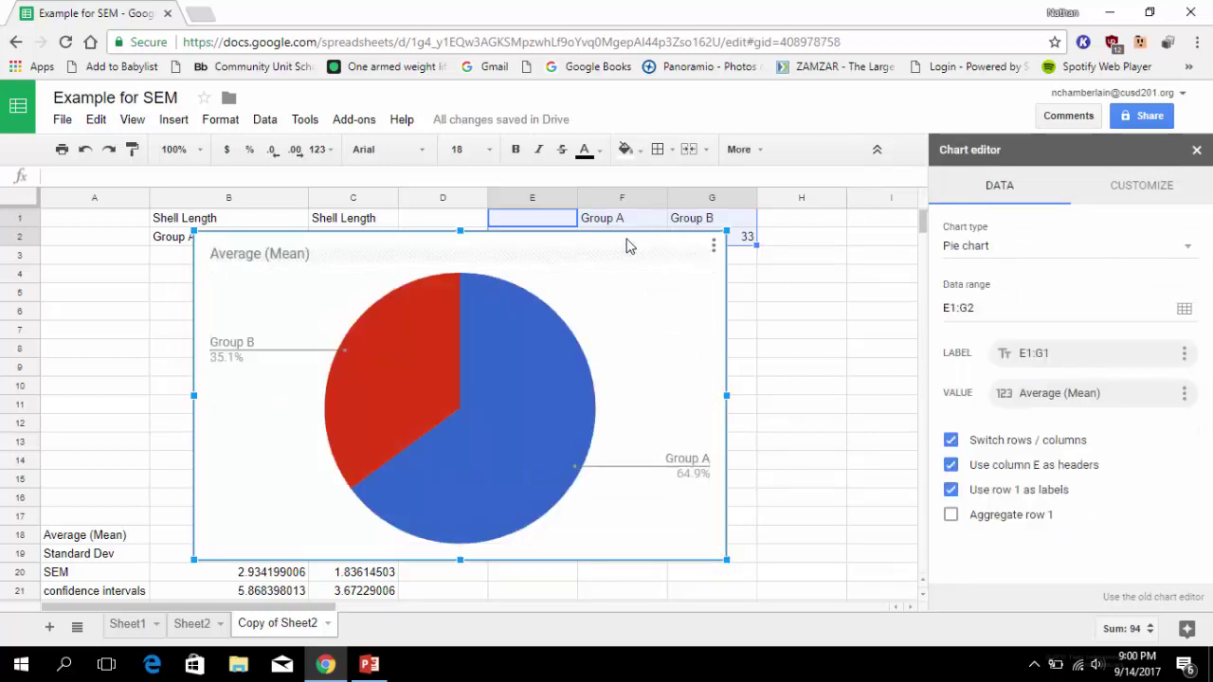
{"action": "left_click_drag", "start_coordinate": [626, 246], "coordinate": [766, 311]}
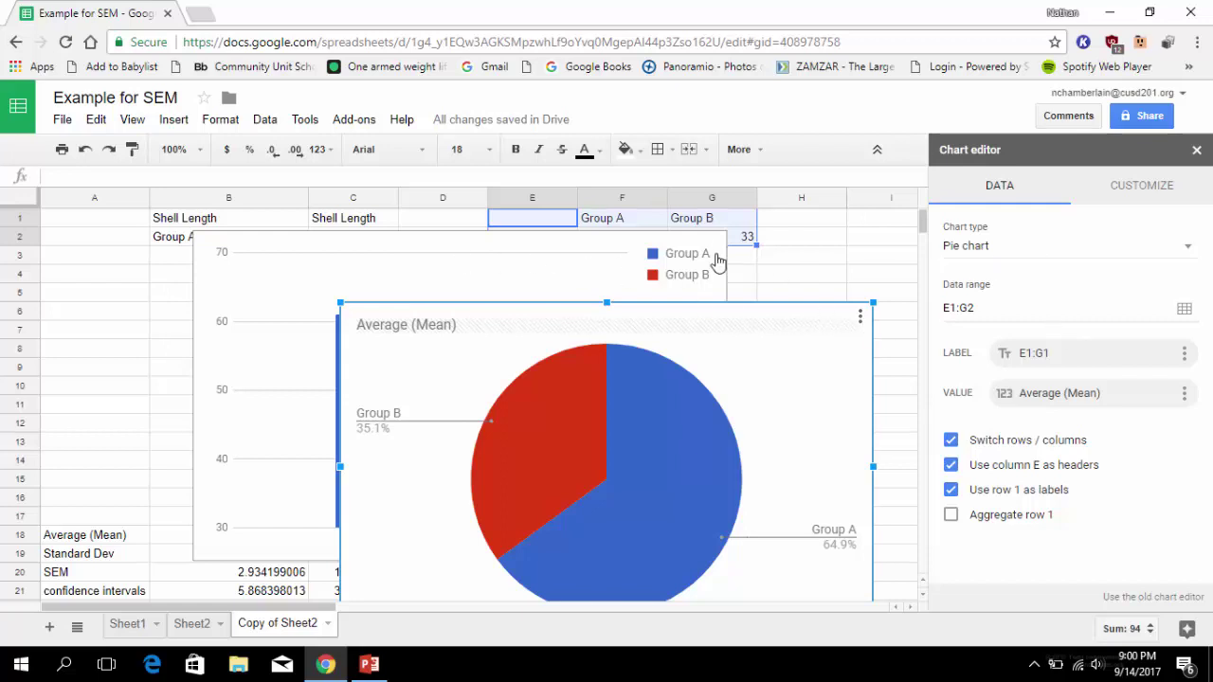
{"action": "left_click", "coordinate": [717, 260]}
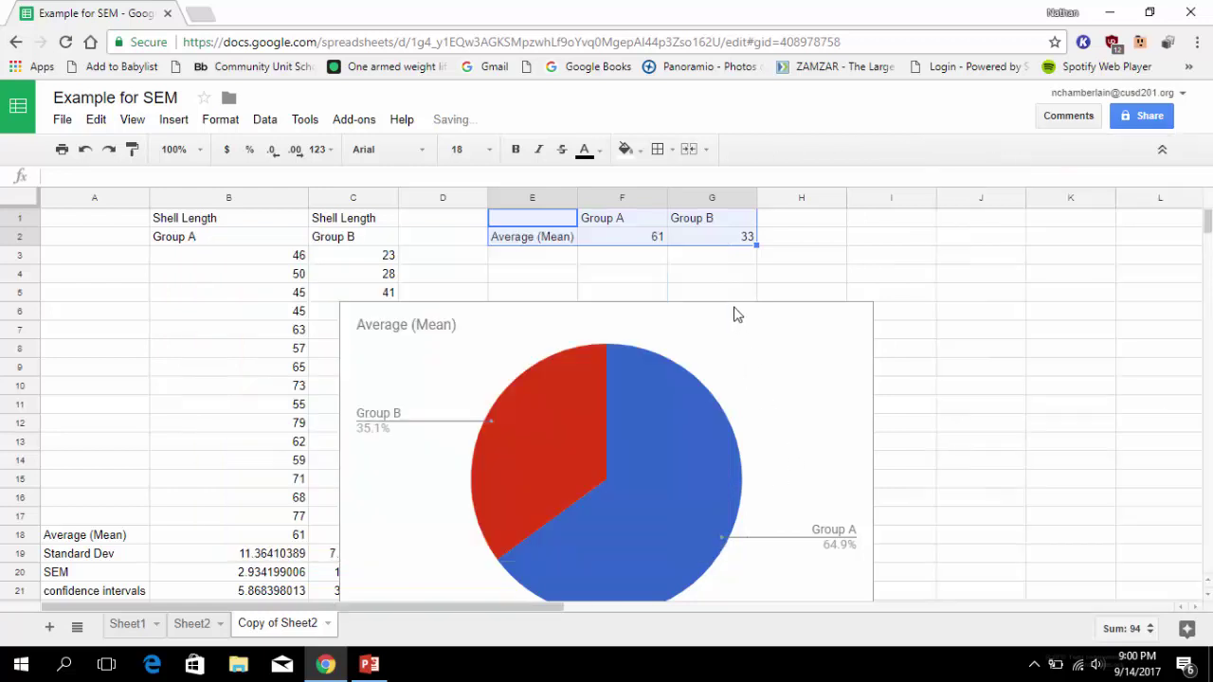
{"action": "key", "text": "Delete"}
{"action": "left_click_drag", "start_coordinate": [801, 367], "coordinate": [799, 340]}
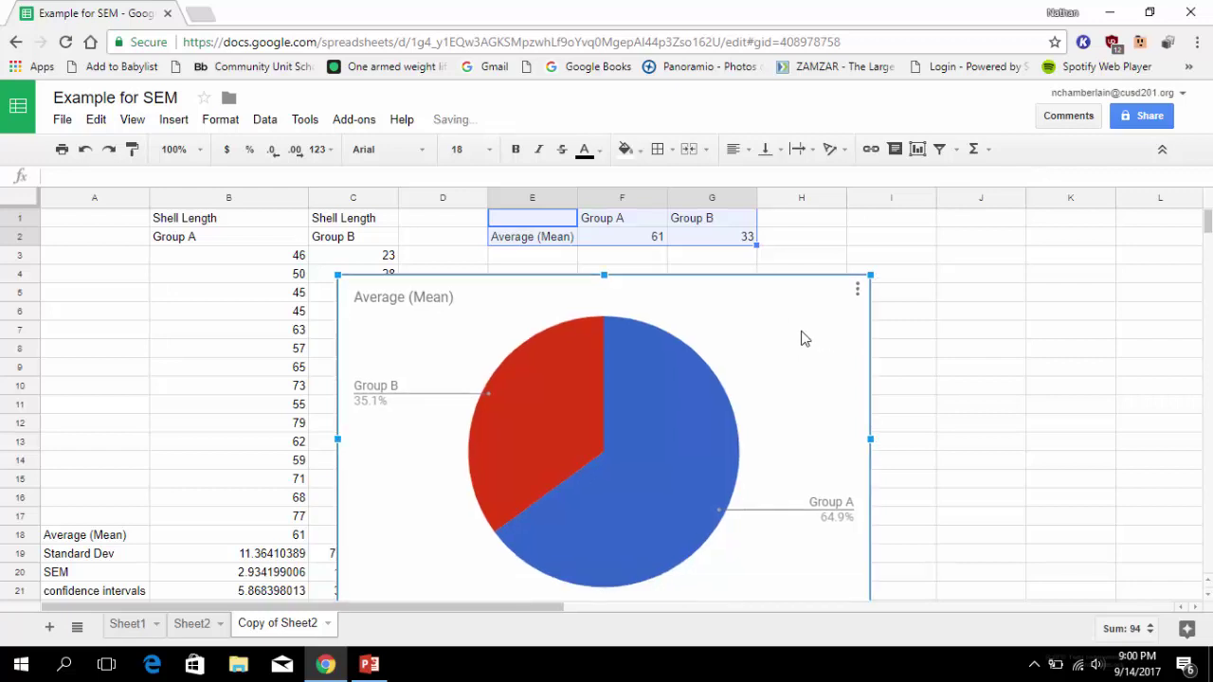
{"action": "double_click", "coordinate": [850, 365]}
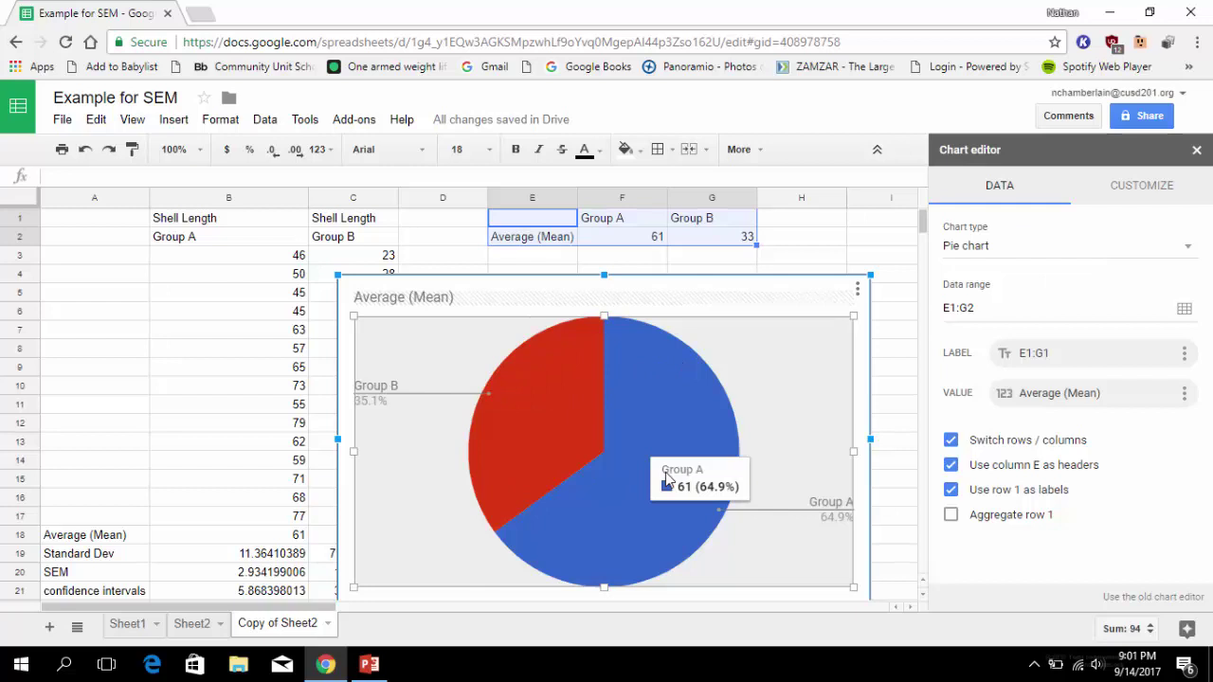
Step: Change the chart type to Column chart with Group A and Group B as separate series
{"action": "left_click", "coordinate": [1048, 254]}
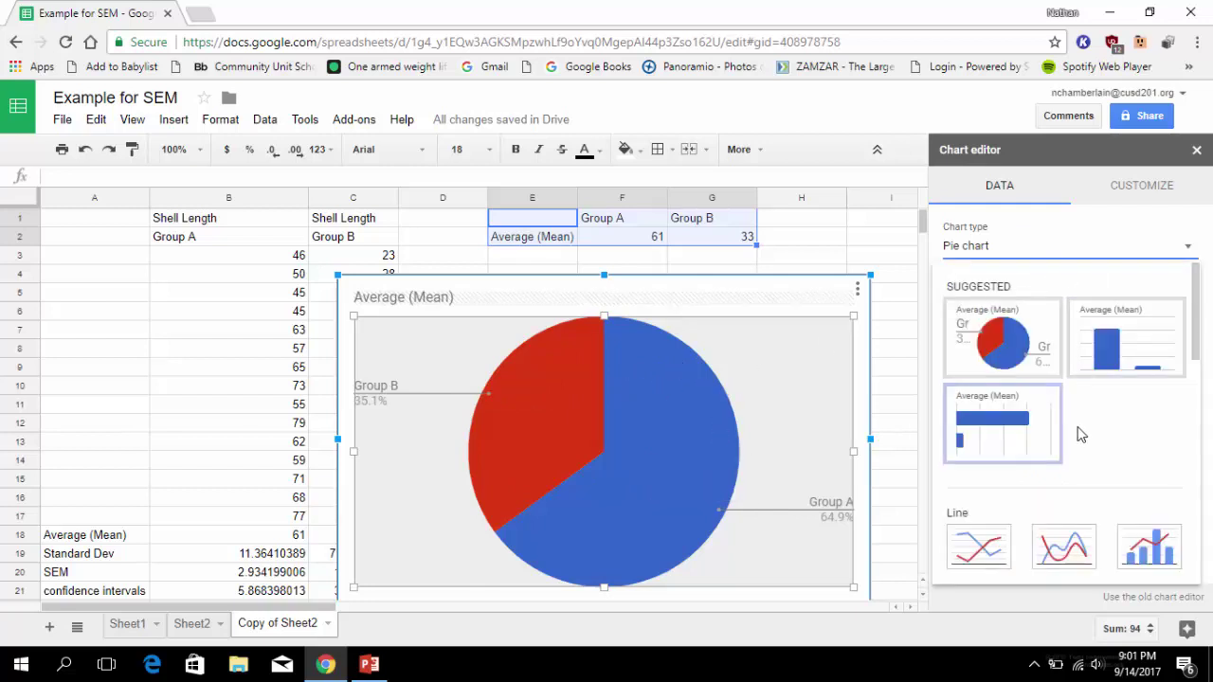
{"action": "scroll", "coordinate": [1094, 422], "scroll_direction": "down", "scroll_amount": 3}
{"action": "scroll", "coordinate": [1094, 403], "scroll_direction": "up", "scroll_amount": 3}
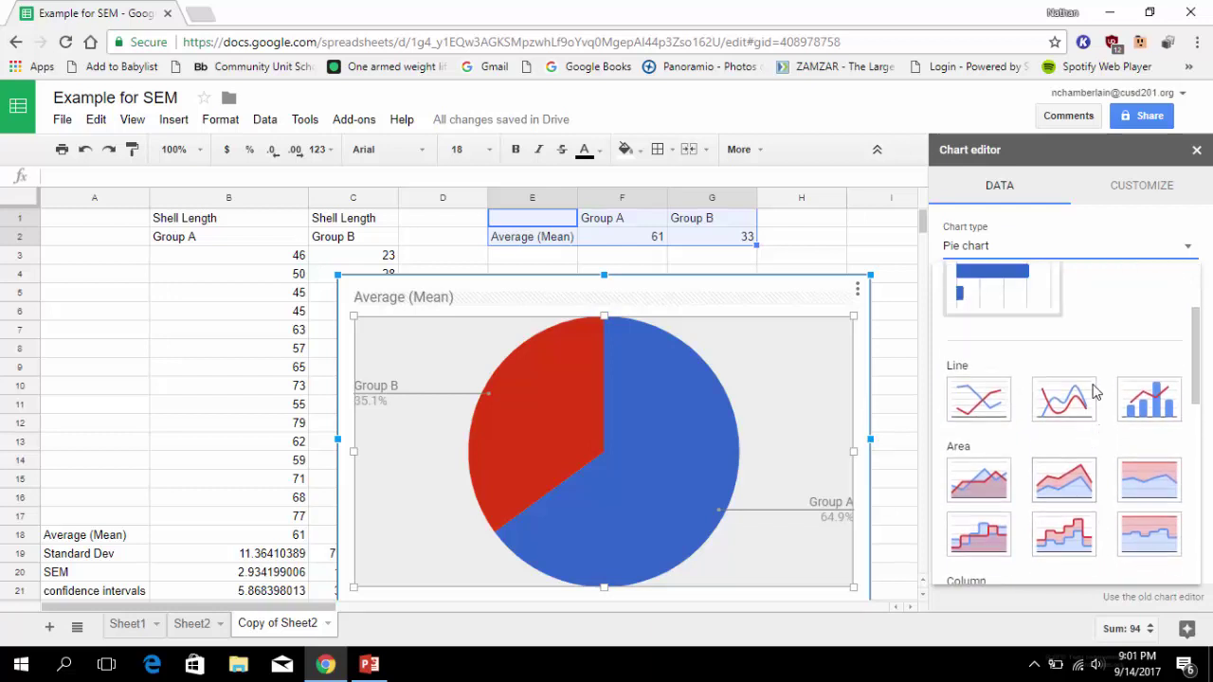
{"action": "scroll", "coordinate": [1003, 407], "scroll_direction": "down", "scroll_amount": 4}
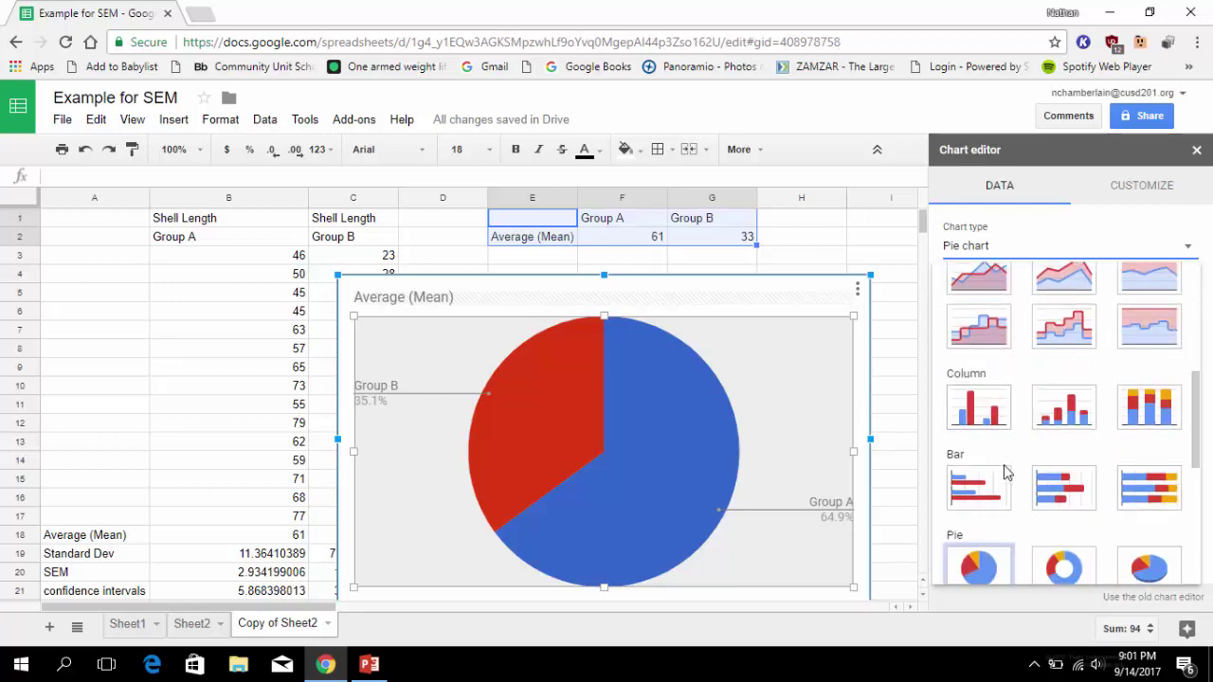
{"action": "left_click", "coordinate": [992, 408]}
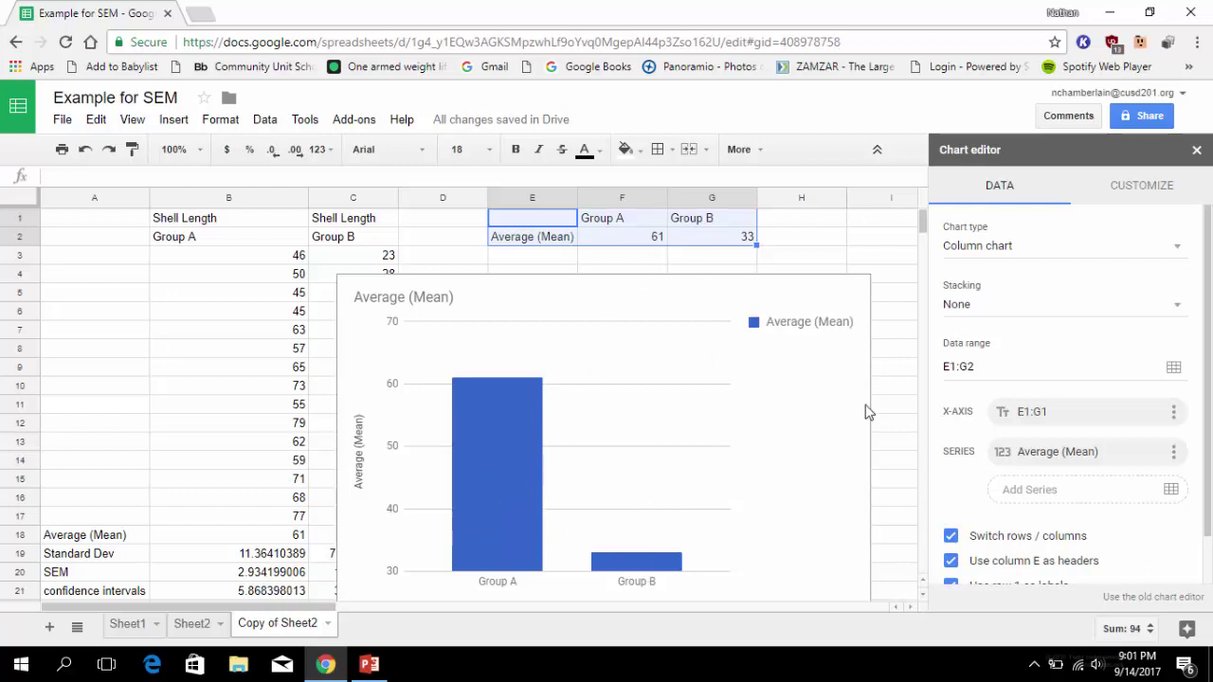
{"action": "left_click", "coordinate": [950, 537]}
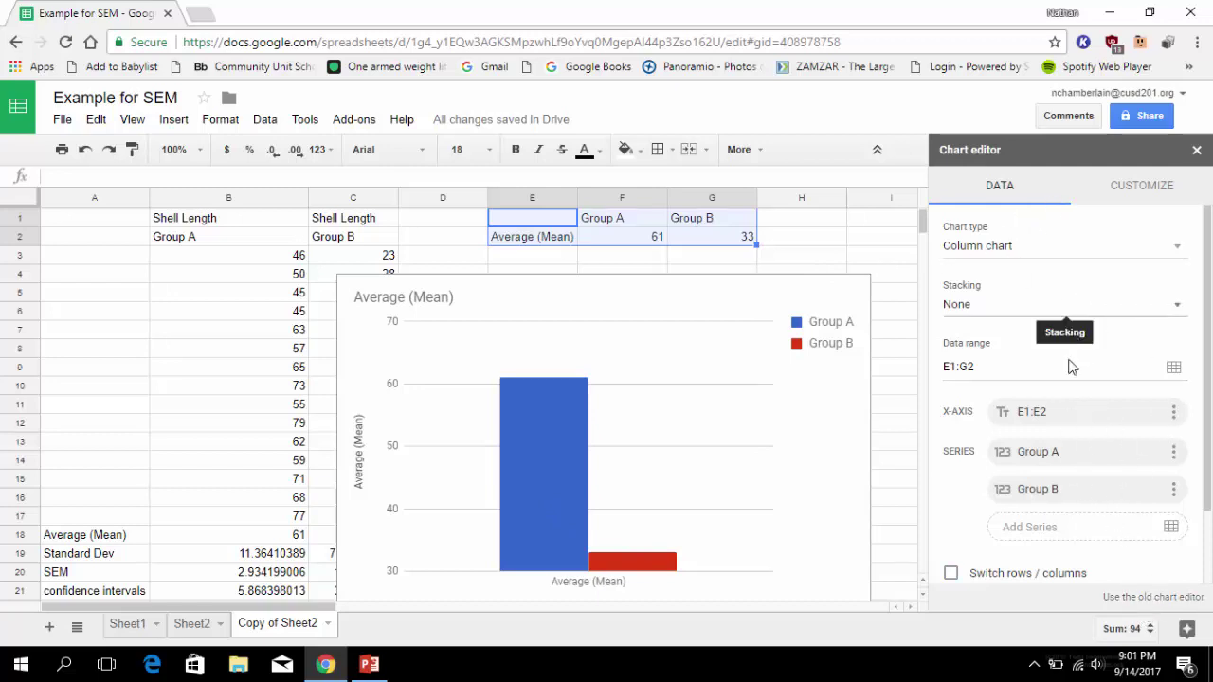
{"action": "left_click", "coordinate": [1164, 605]}
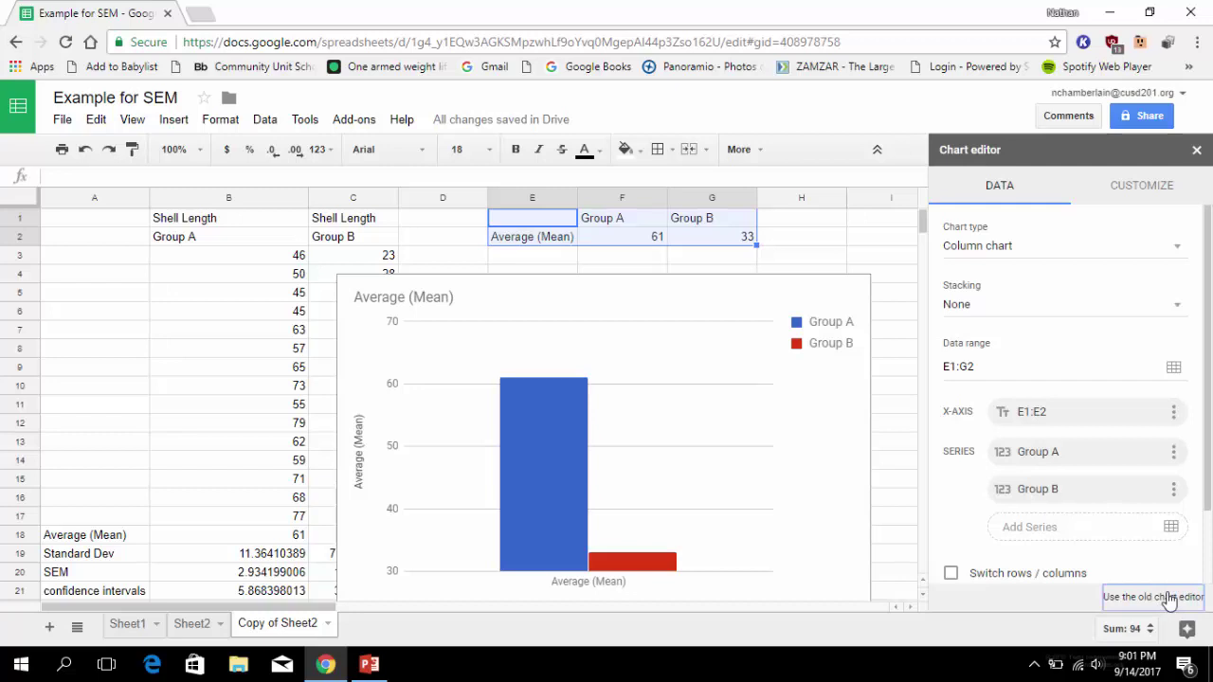
Step: In the older chart editor, give the Group A series constant error bars
{"action": "left_click", "coordinate": [1165, 603]}
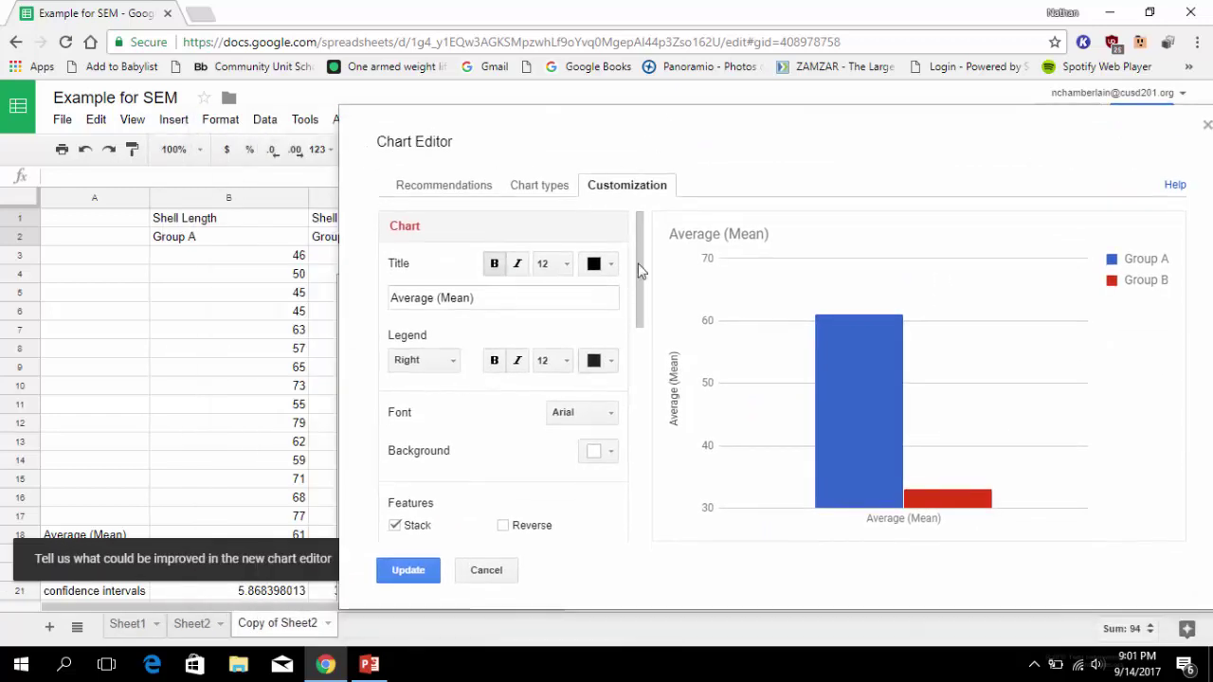
{"action": "scroll", "coordinate": [644, 297], "scroll_direction": "down", "scroll_amount": 4}
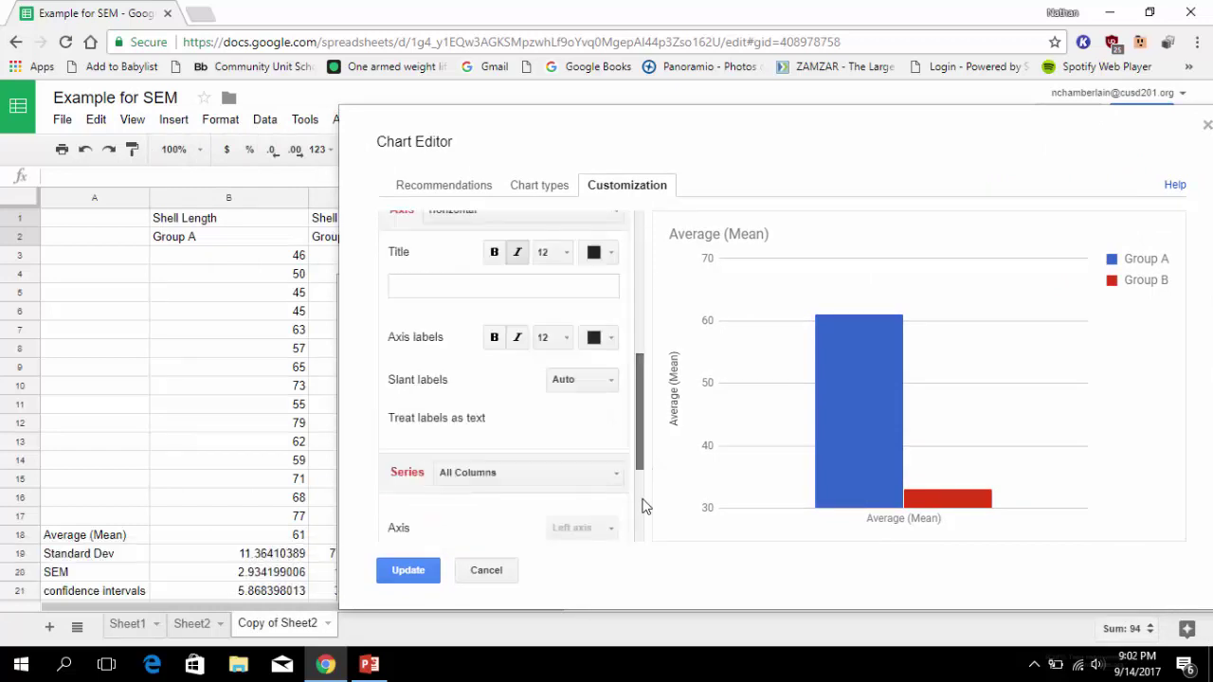
{"action": "scroll", "coordinate": [643, 506], "scroll_direction": "down", "scroll_amount": 2}
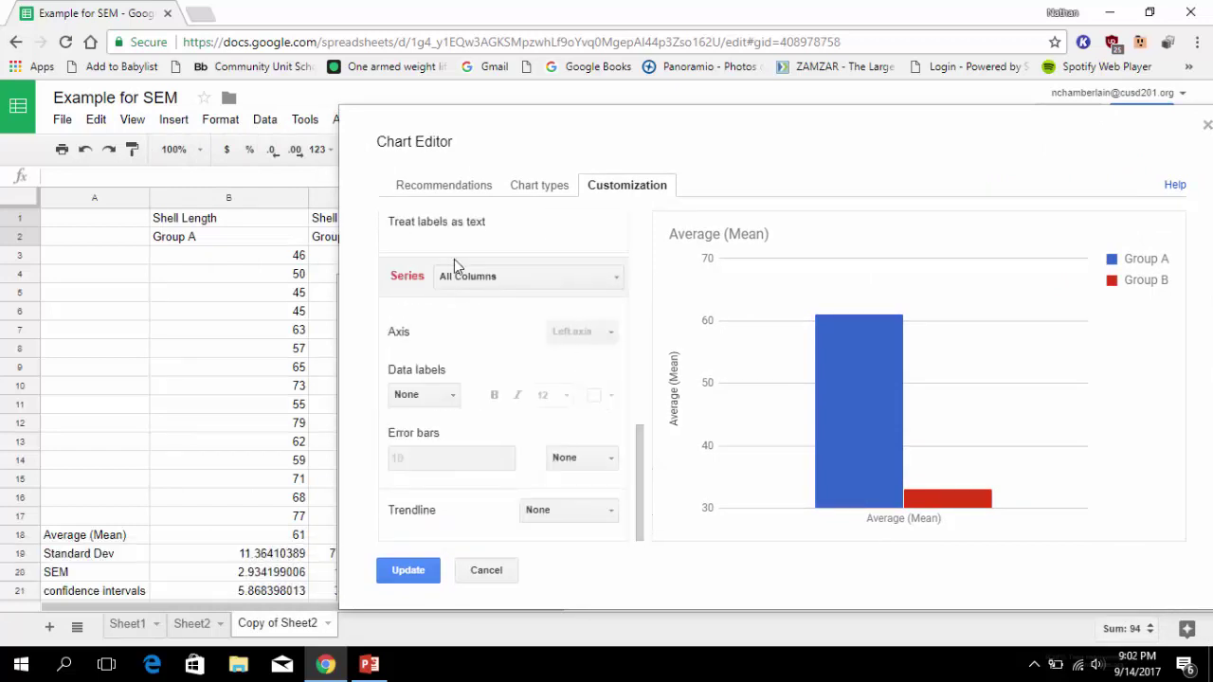
{"action": "left_click", "coordinate": [524, 280]}
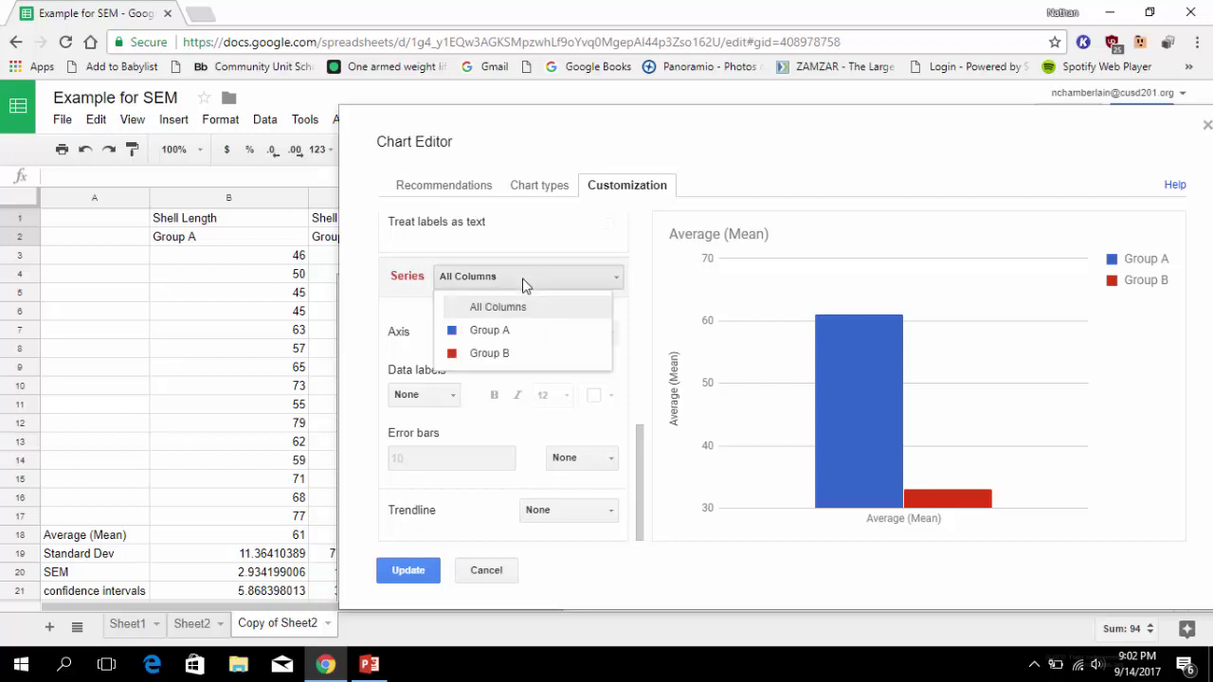
{"action": "left_click", "coordinate": [520, 331]}
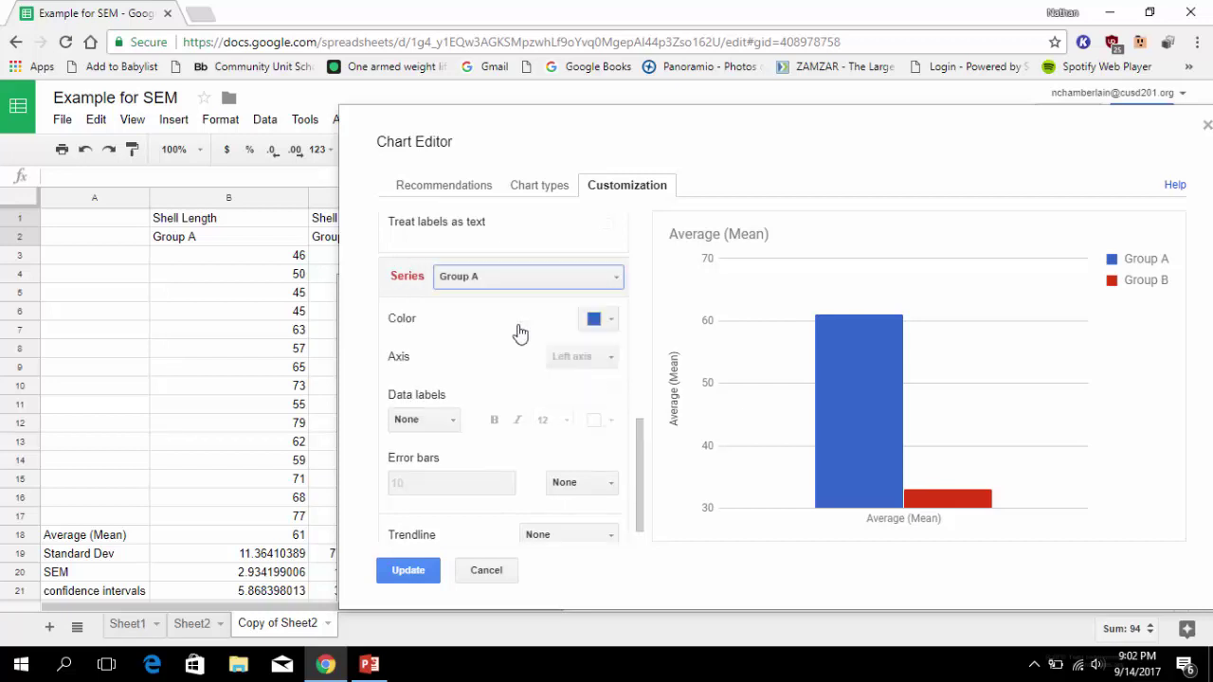
{"action": "scroll", "coordinate": [590, 506], "scroll_direction": "down", "scroll_amount": 1}
{"action": "left_click", "coordinate": [608, 468]}
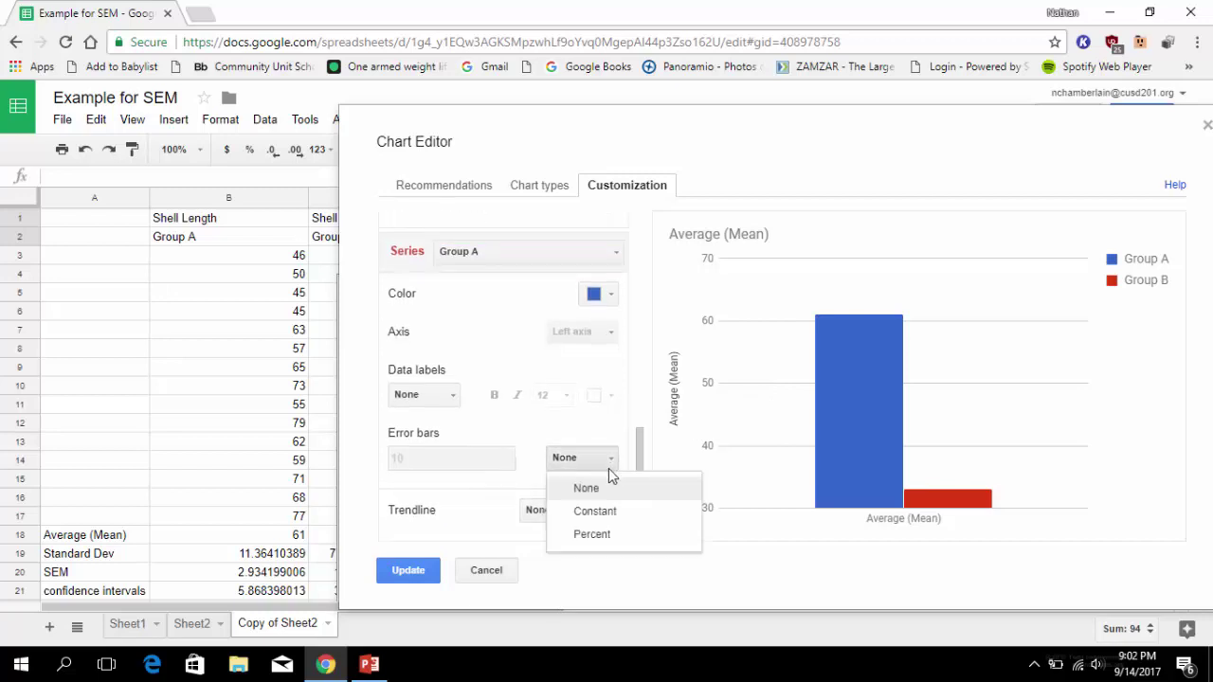
{"action": "left_click", "coordinate": [611, 513]}
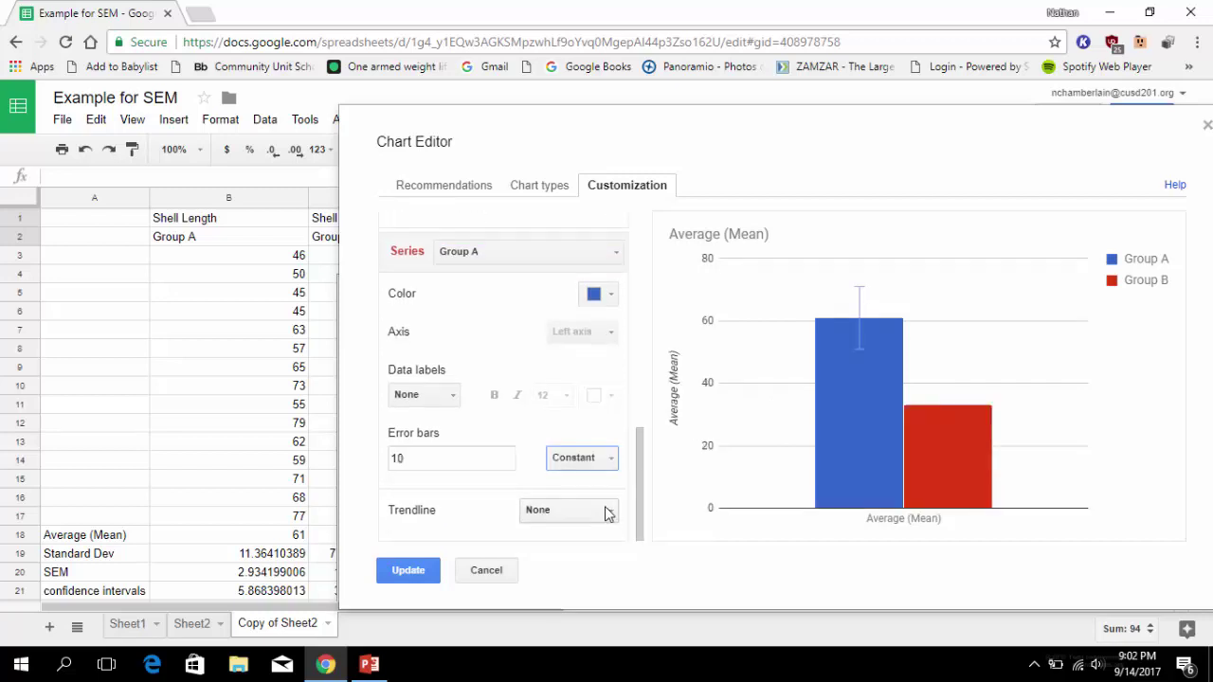
Step: Check Group A's confidence interval in B21 and set the error bar size from 10 to 5.868
{"action": "left_click", "coordinate": [268, 592]}
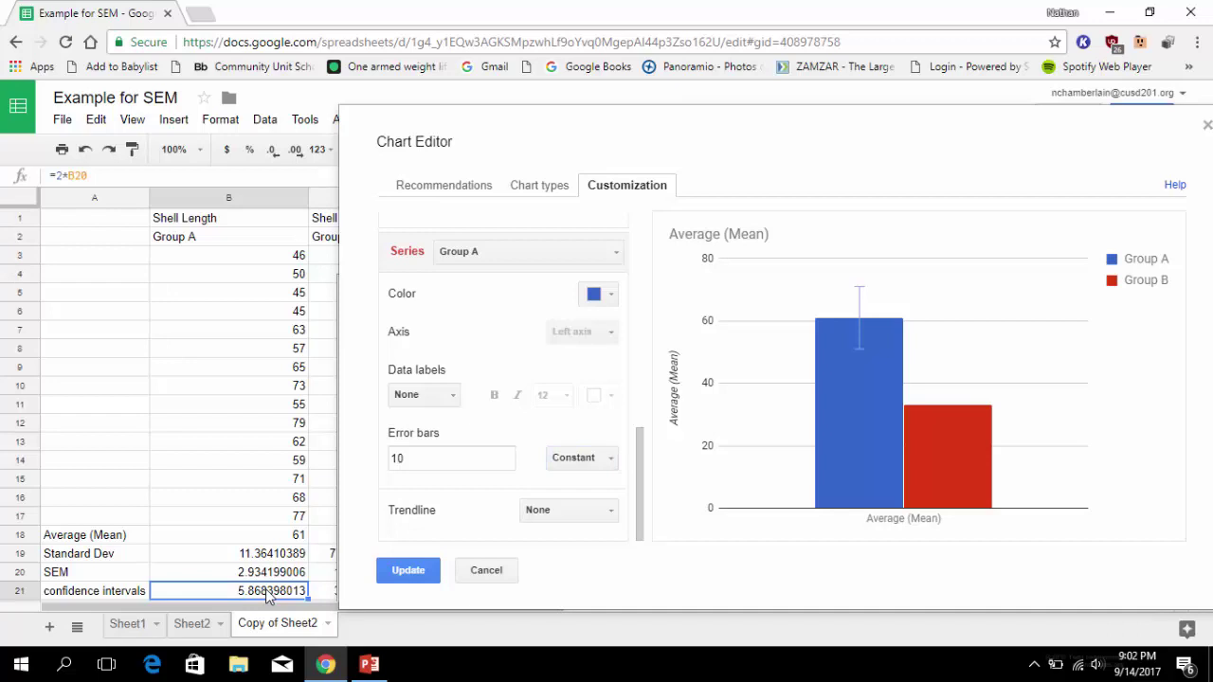
{"action": "double_click", "coordinate": [268, 593]}
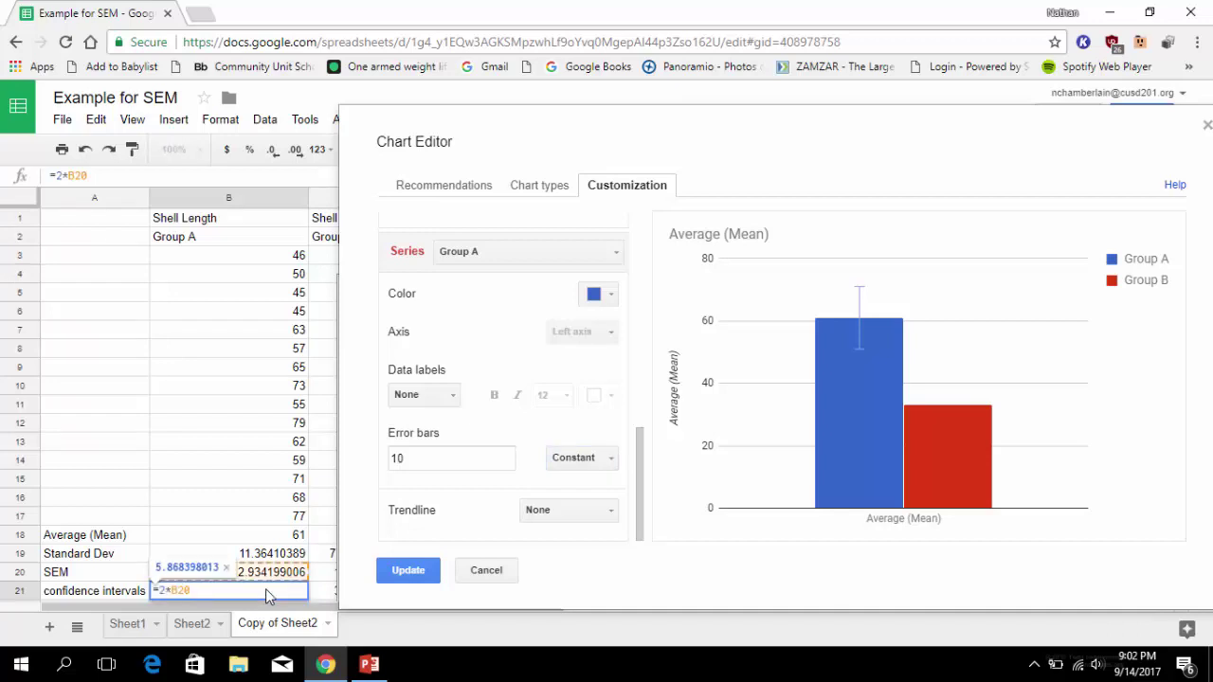
{"action": "left_click", "coordinate": [266, 498]}
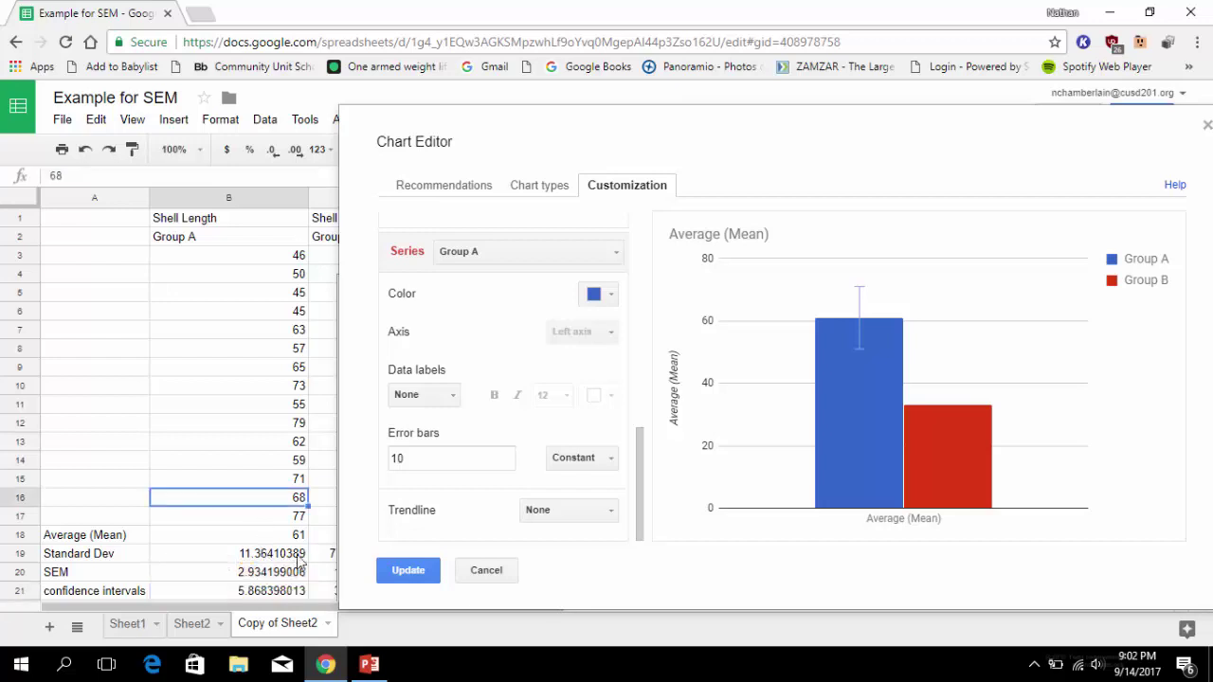
{"action": "left_click", "coordinate": [424, 458]}
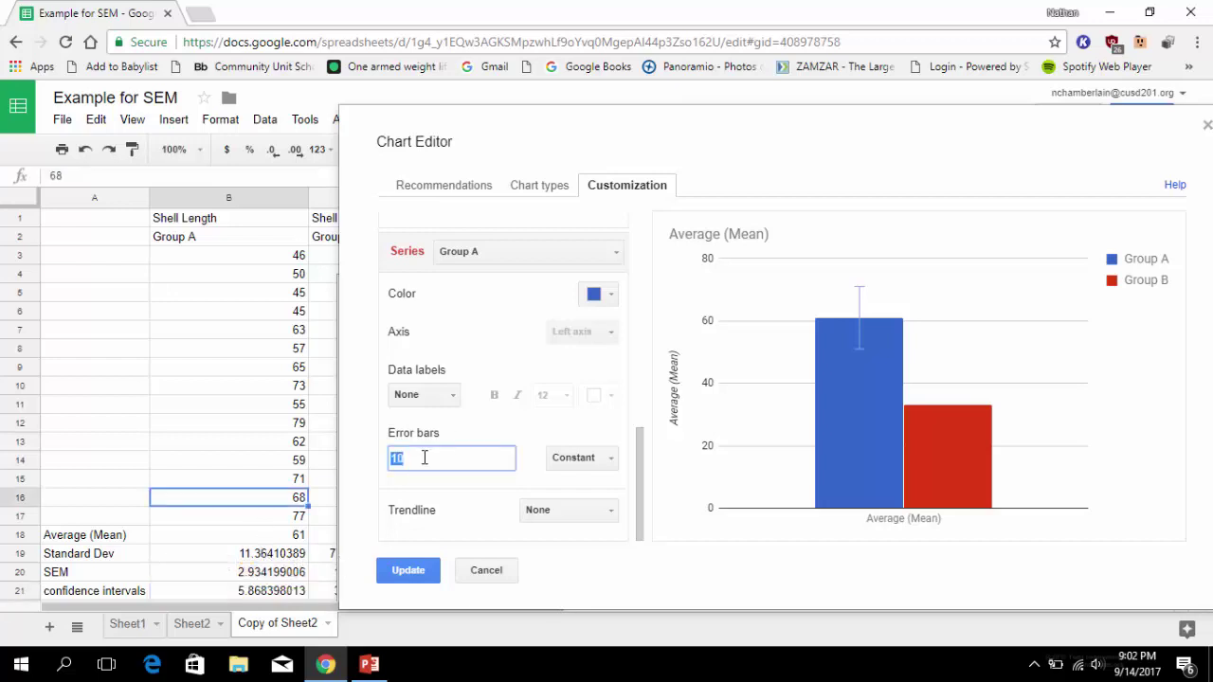
{"action": "key", "text": "BackSpace"}
{"action": "type", "text": "5.868"}
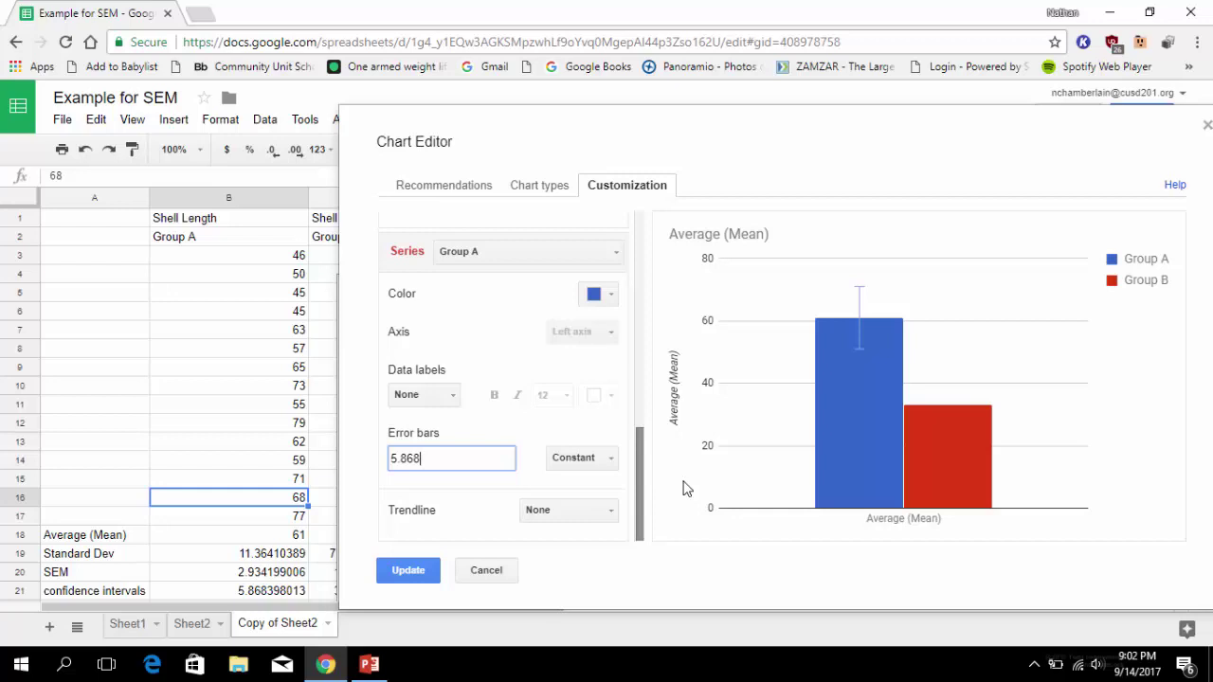
{"action": "left_click", "coordinate": [577, 252]}
Step: Apply the 5.868 Group A error bars to the chart
{"action": "left_click", "coordinate": [559, 132]}
{"action": "left_click_drag", "start_coordinate": [559, 132], "coordinate": [481, 28]}
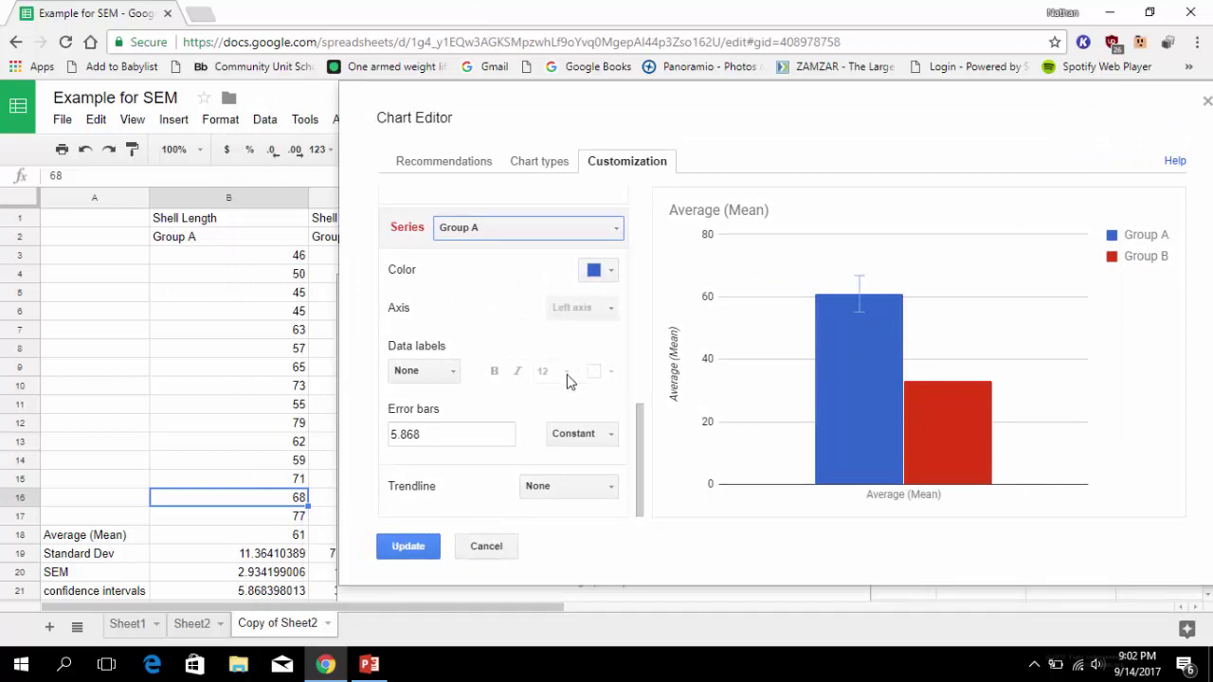
{"action": "mouse_move", "coordinate": [862, 303]}
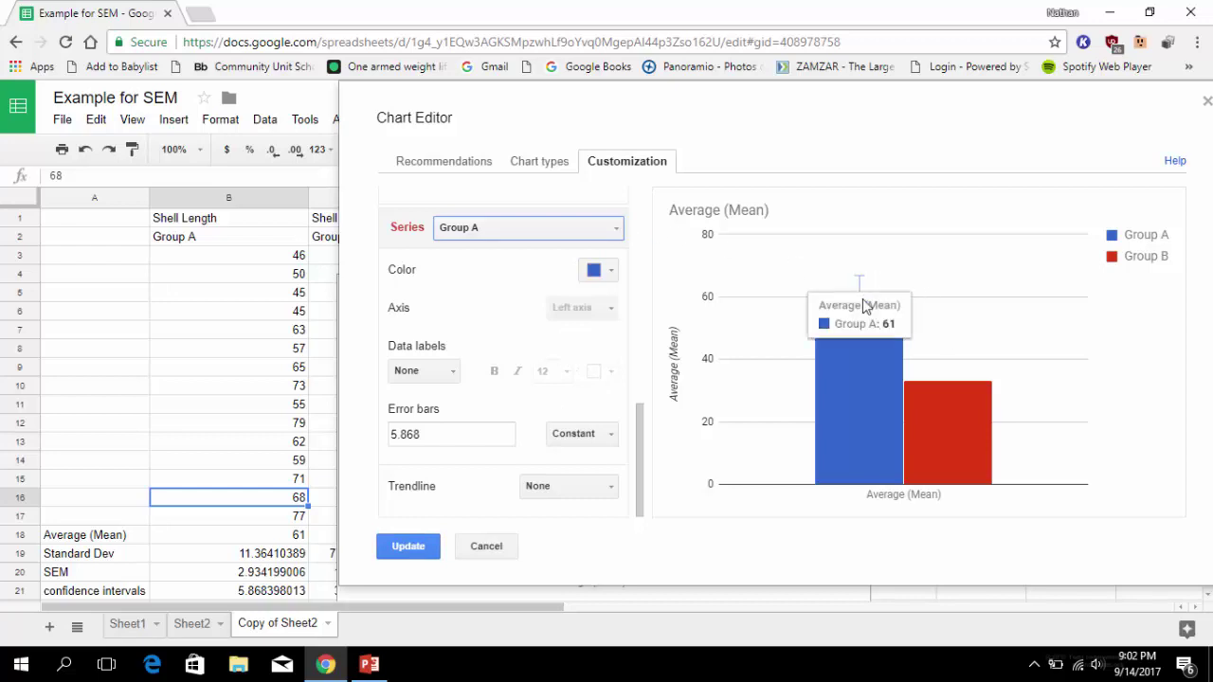
{"action": "left_click", "coordinate": [420, 551]}
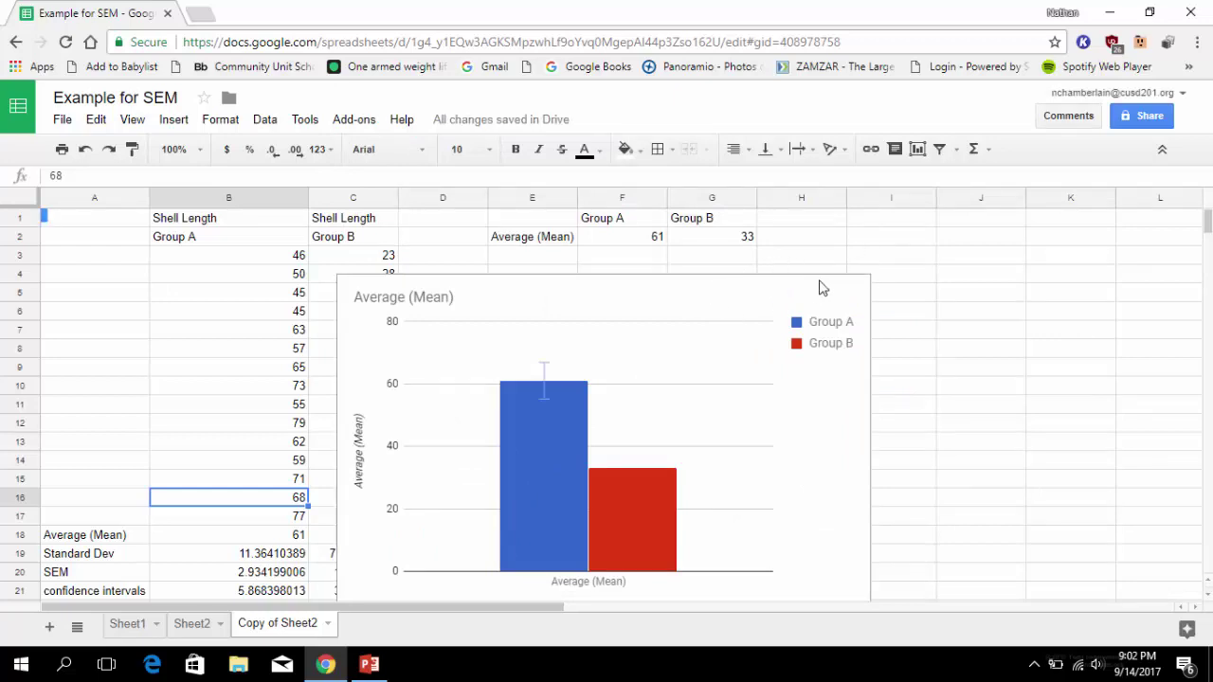
Step: Drag the mean chart up and right beside the data, then open it in the older chart editor
{"action": "left_click", "coordinate": [832, 462]}
{"action": "left_click_drag", "start_coordinate": [835, 442], "coordinate": [1018, 387]}
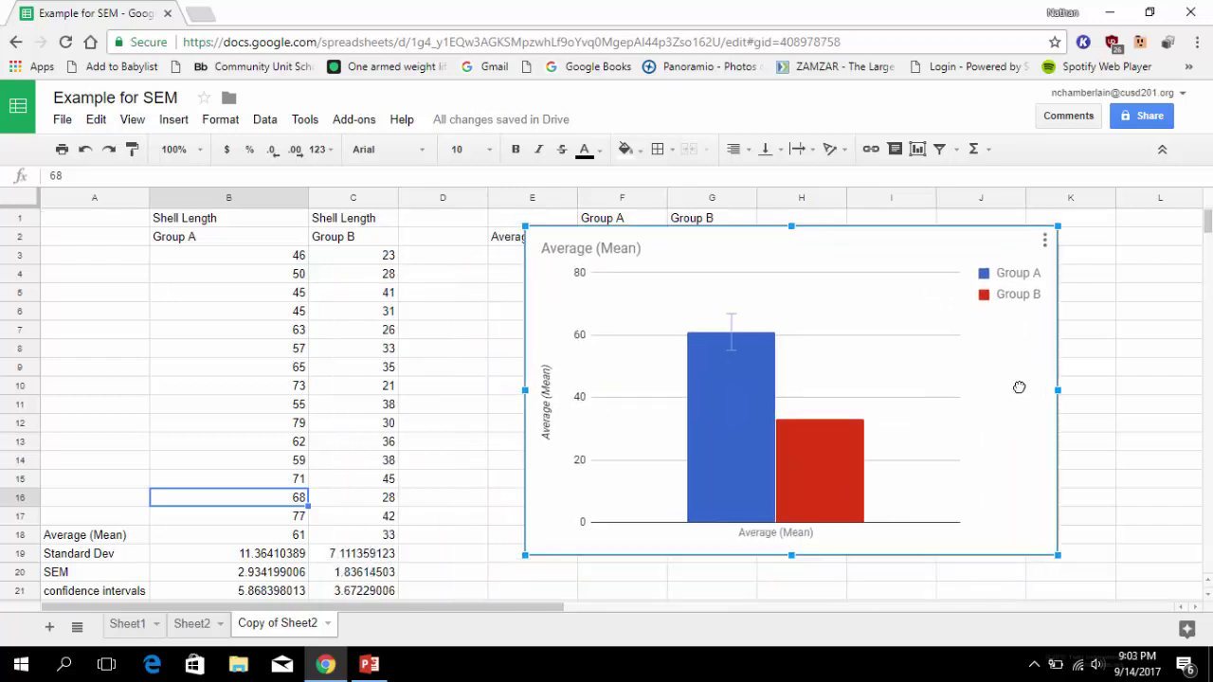
{"action": "left_click", "coordinate": [1045, 242]}
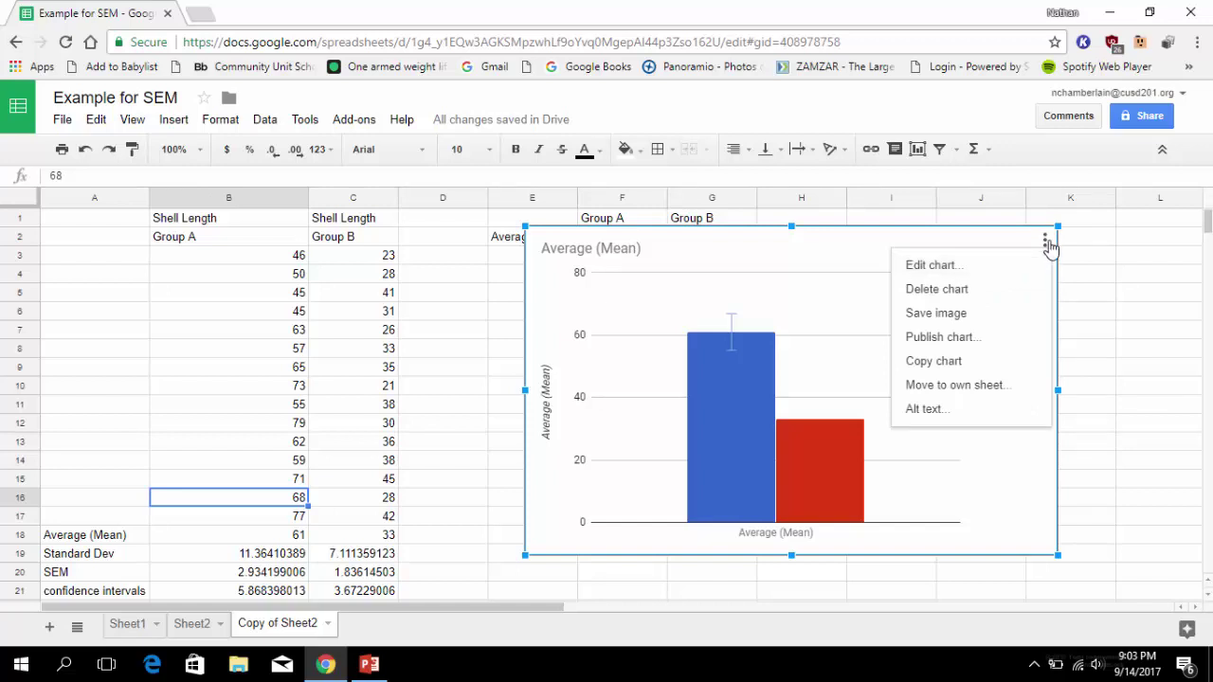
{"action": "left_click", "coordinate": [961, 270]}
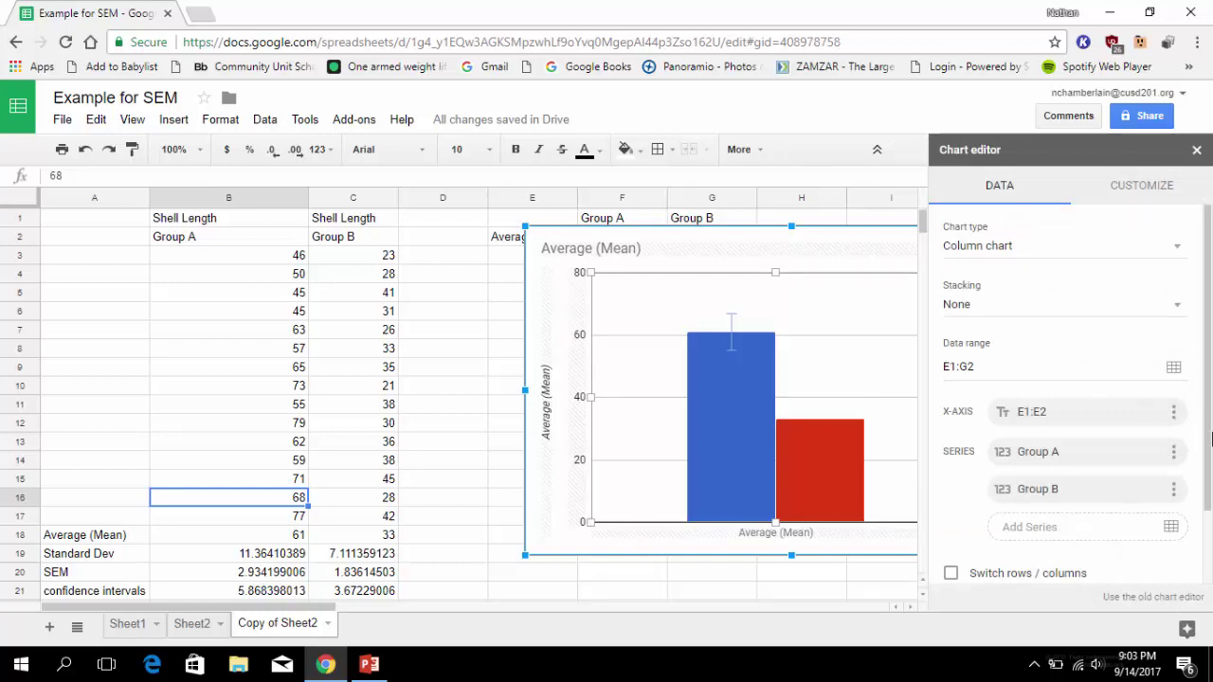
{"action": "left_click", "coordinate": [1173, 603]}
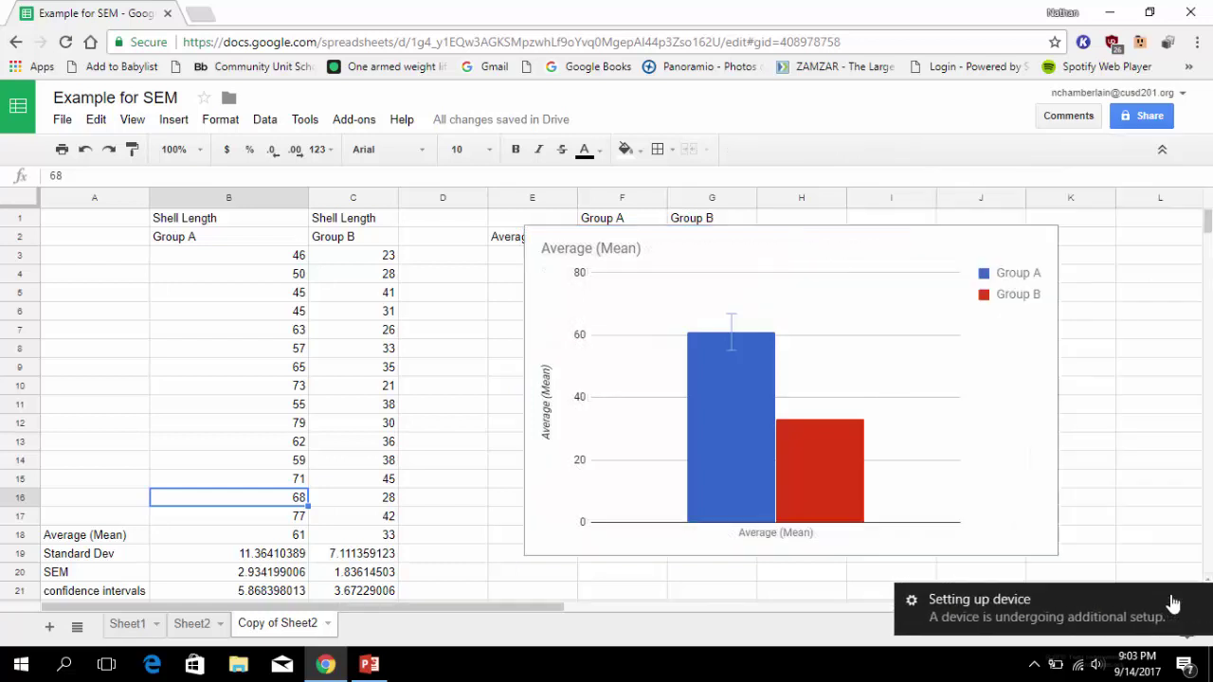
Step: Select the Group B series and give it constant error bars
{"action": "scroll", "coordinate": [464, 369], "scroll_direction": "down", "scroll_amount": 5}
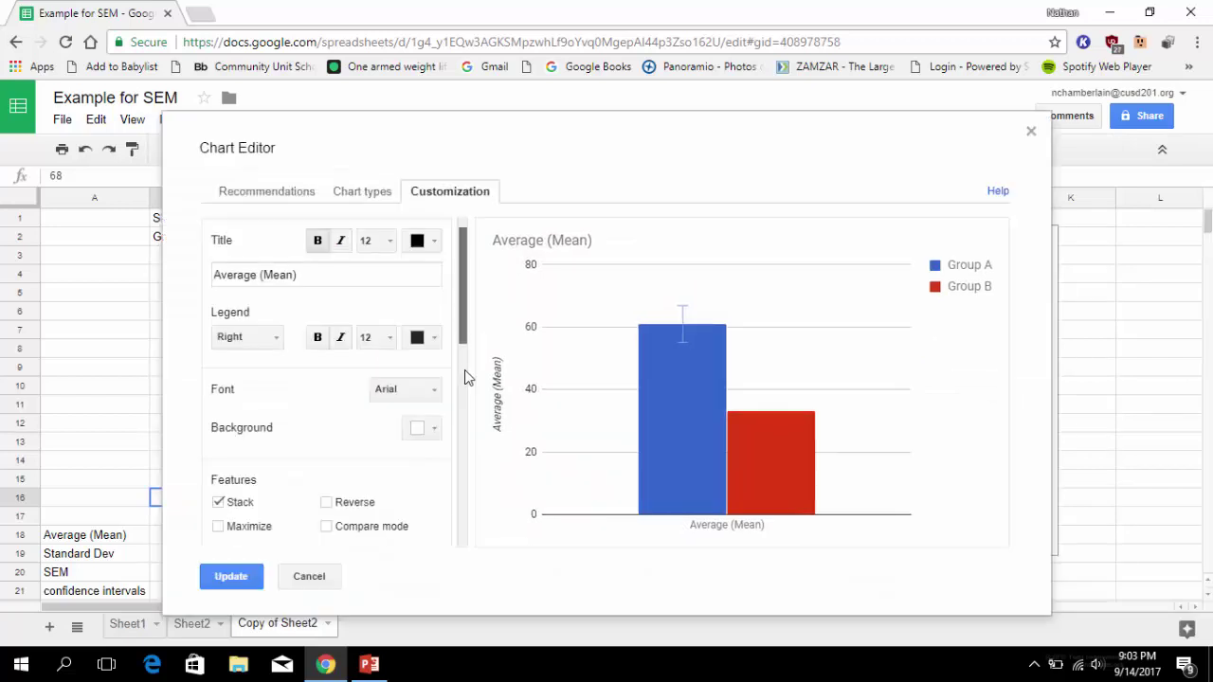
{"action": "scroll", "coordinate": [464, 531], "scroll_direction": "down", "scroll_amount": 5}
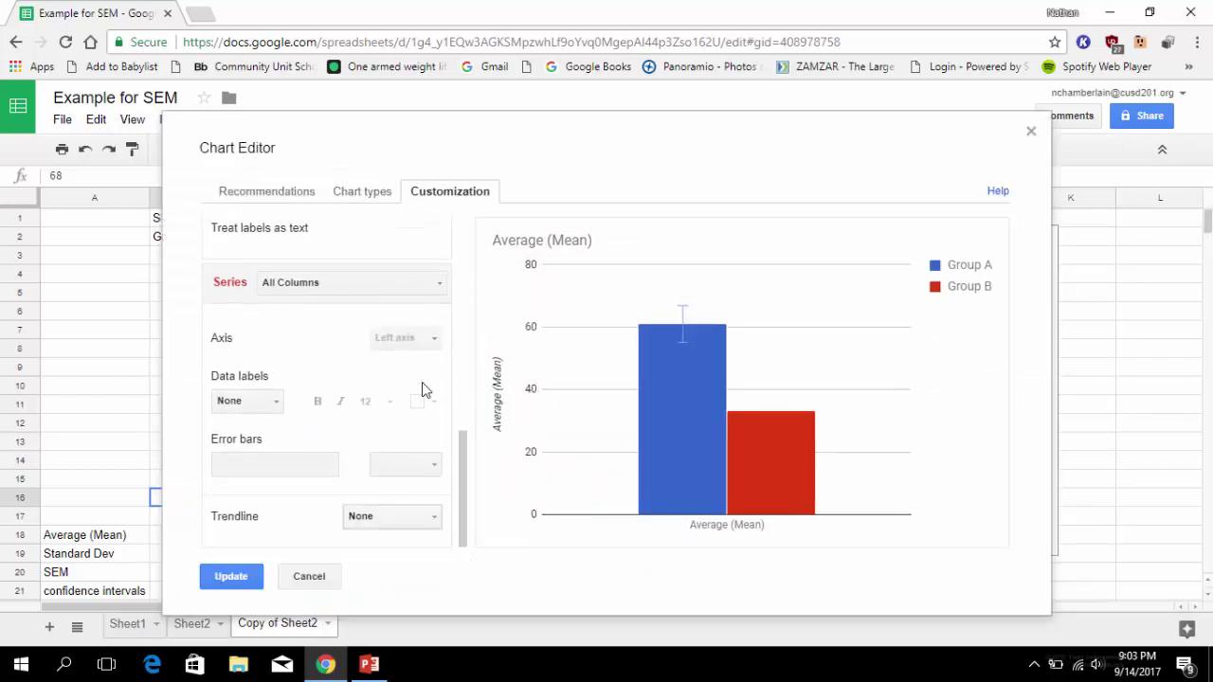
{"action": "left_click", "coordinate": [437, 286]}
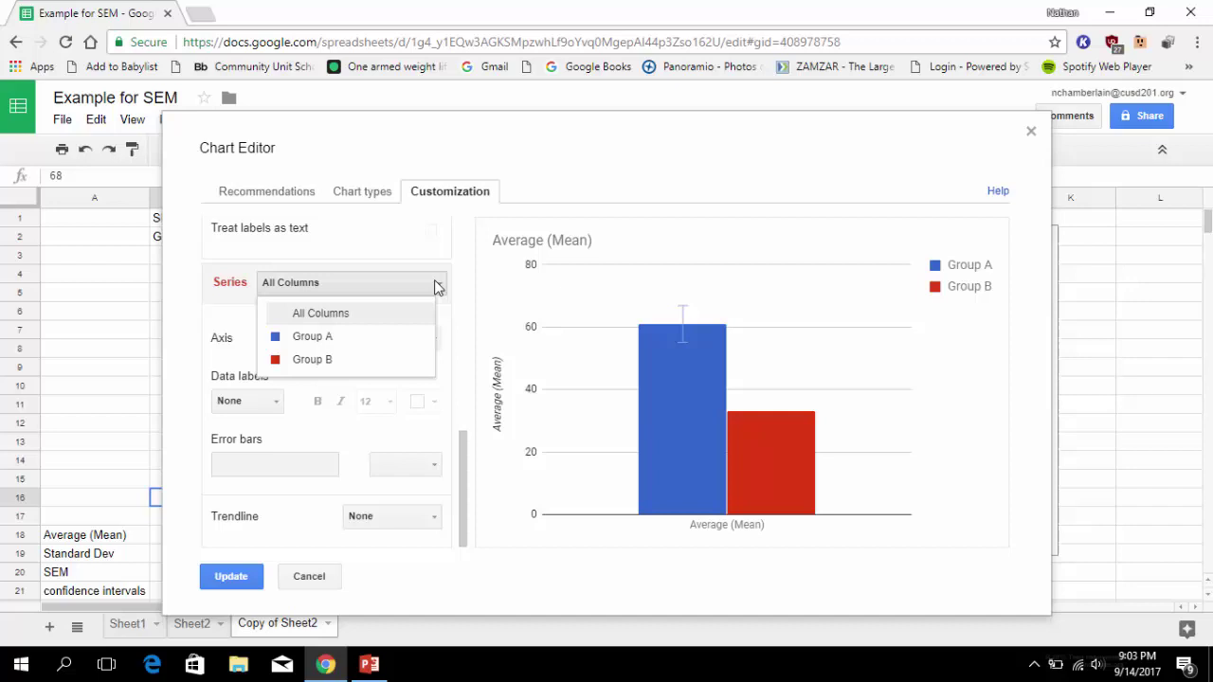
{"action": "left_click", "coordinate": [350, 360]}
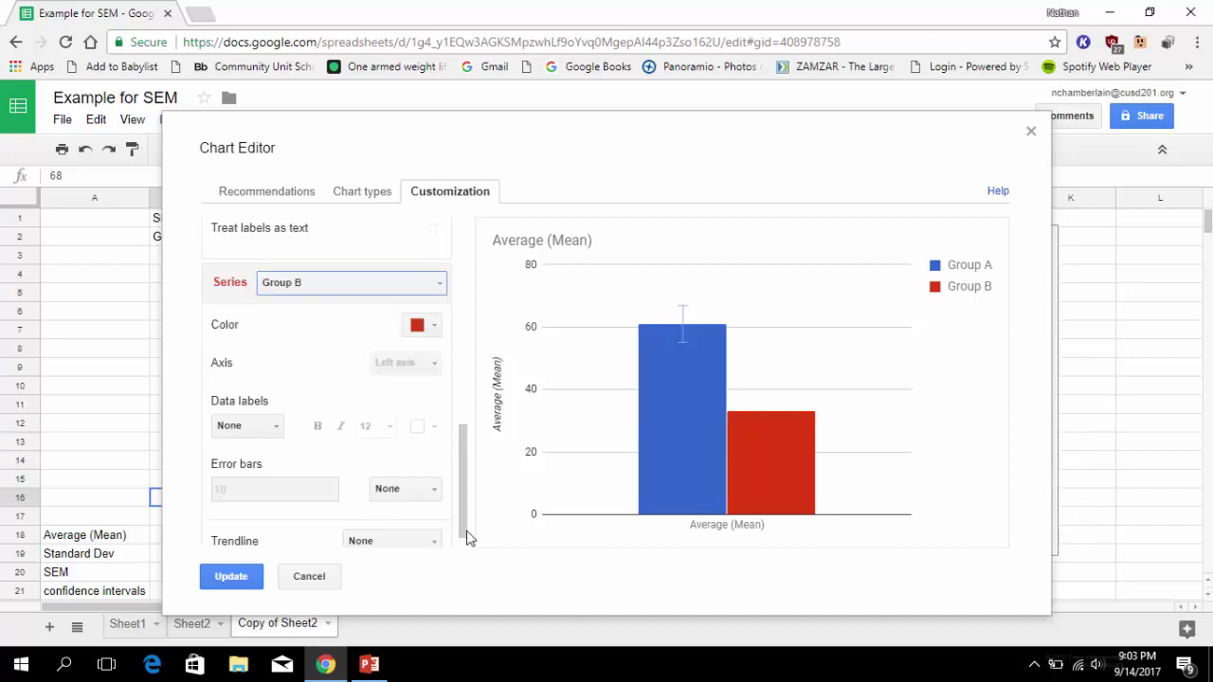
{"action": "left_click_drag", "start_coordinate": [410, 160], "coordinate": [625, 100]}
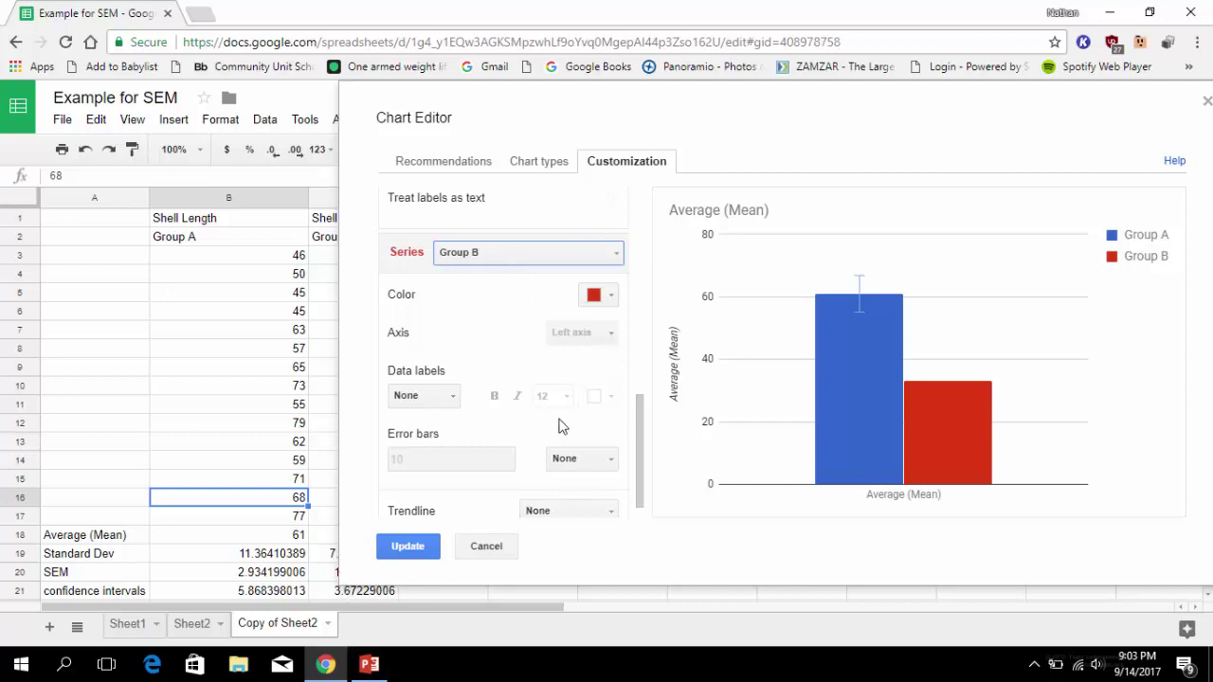
{"action": "left_click", "coordinate": [609, 461]}
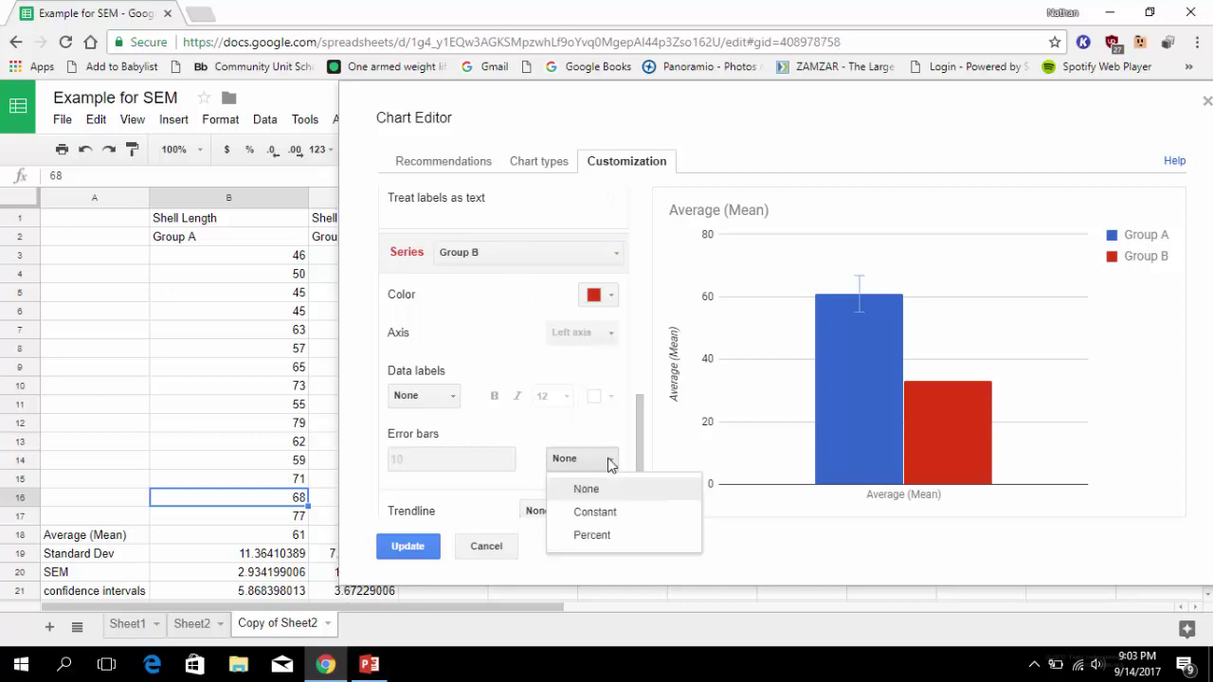
{"action": "left_click", "coordinate": [594, 511]}
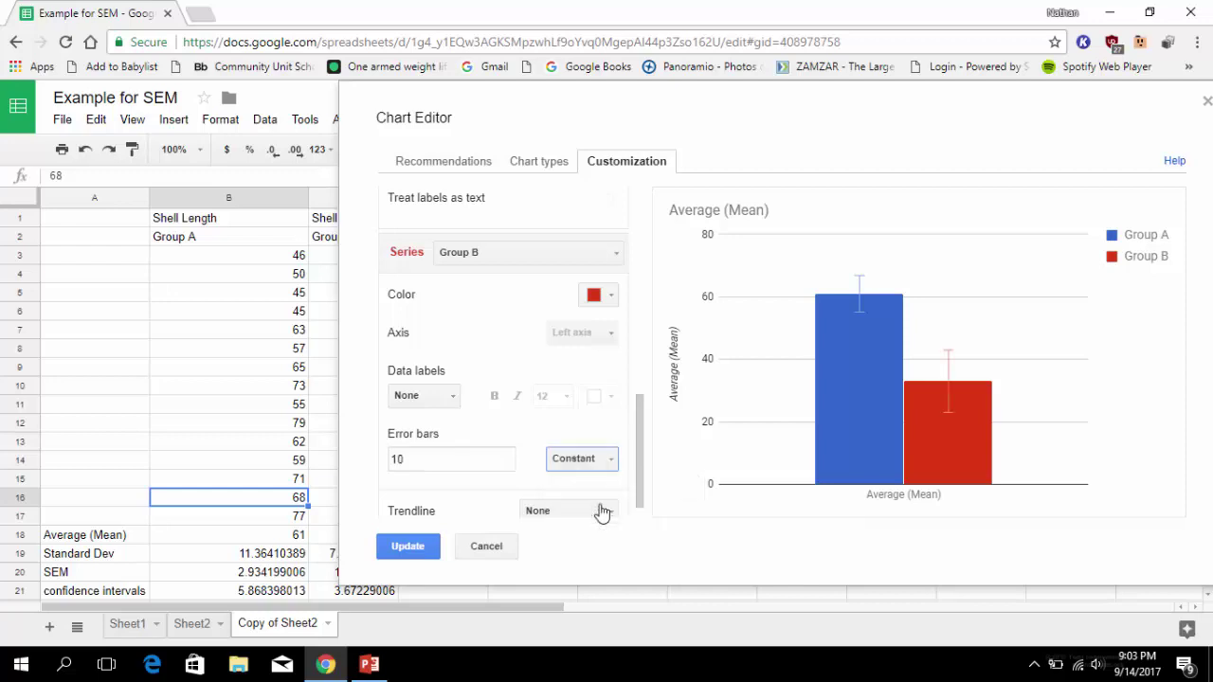
Step: Set Group B's error bar value to 3.67 and apply it to the chart
{"action": "double_click", "coordinate": [464, 457]}
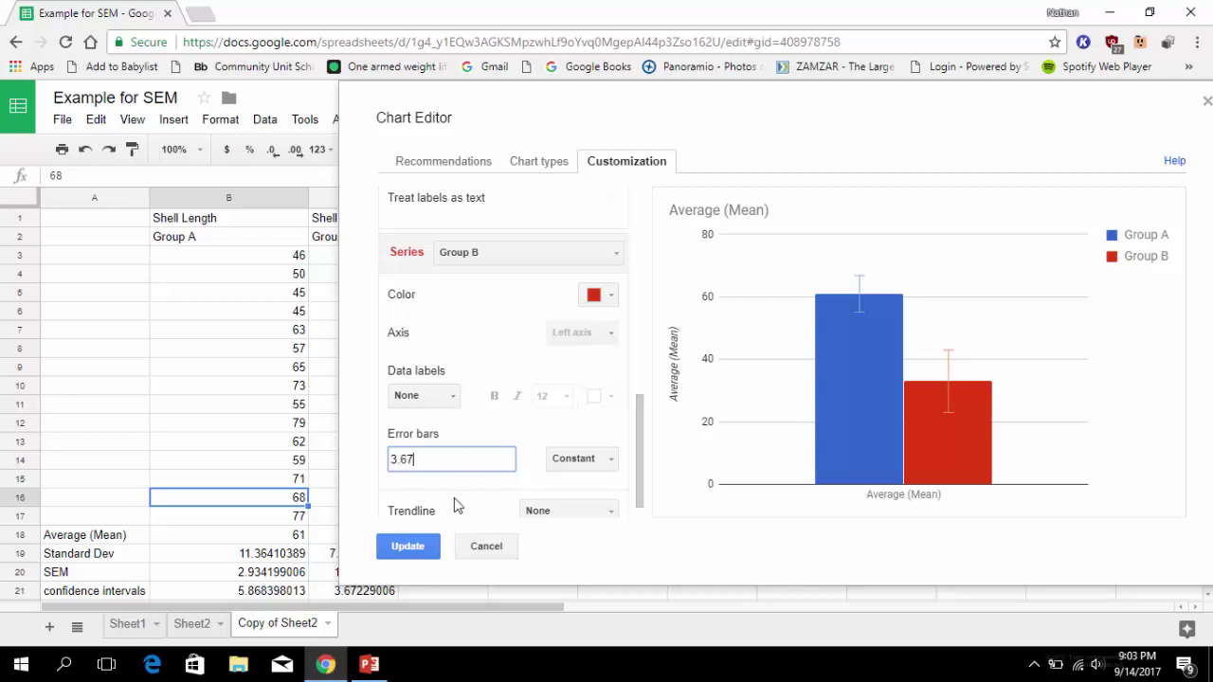
{"action": "type", "text": "3.67"}
{"action": "left_click", "coordinate": [528, 485]}
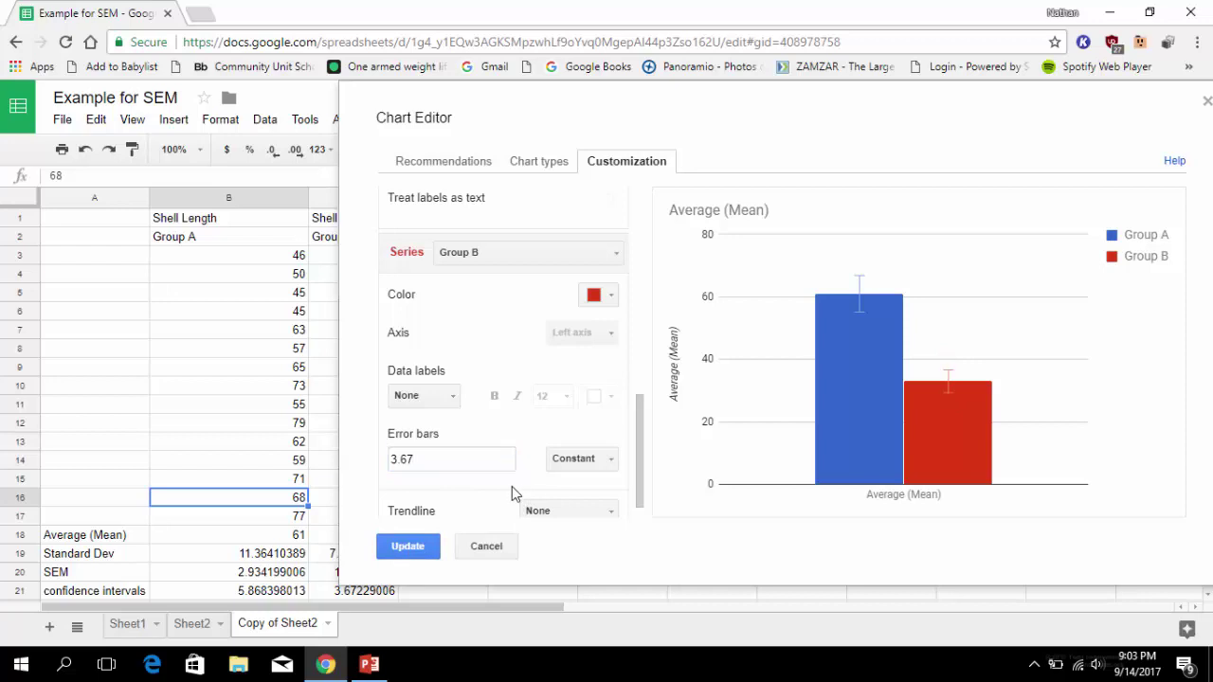
{"action": "left_click", "coordinate": [422, 557]}
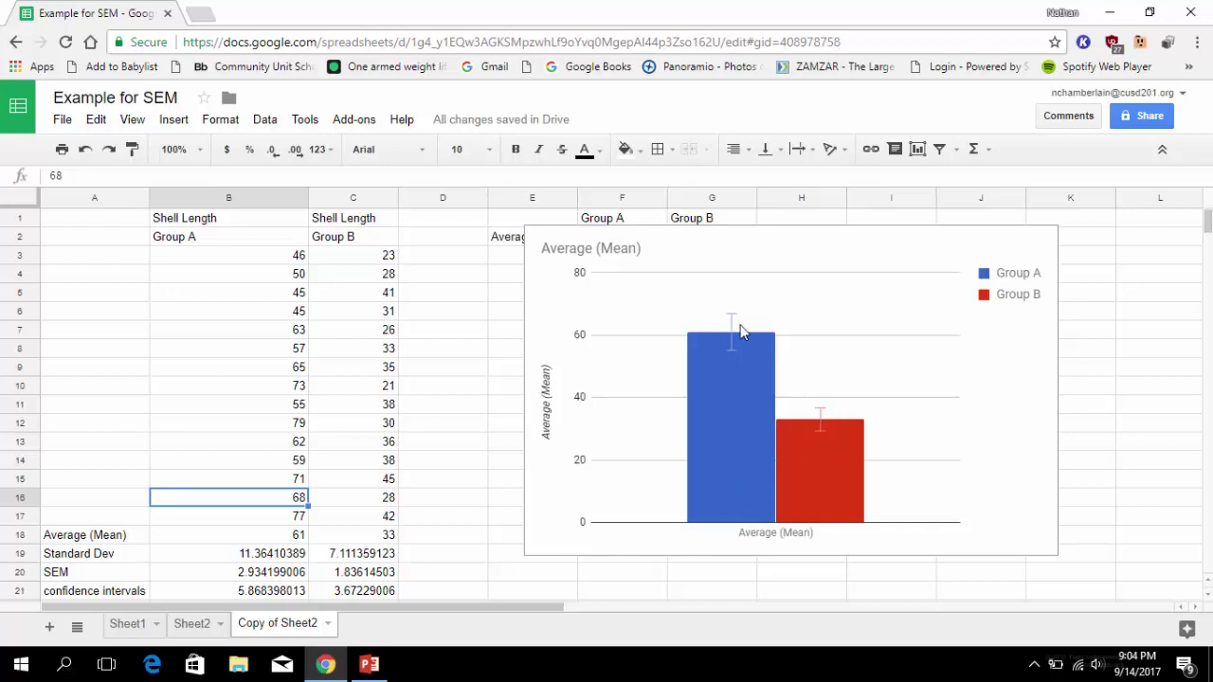
Step: Select the chart and reopen its editing panel with Edit chart
{"action": "left_click", "coordinate": [693, 245]}
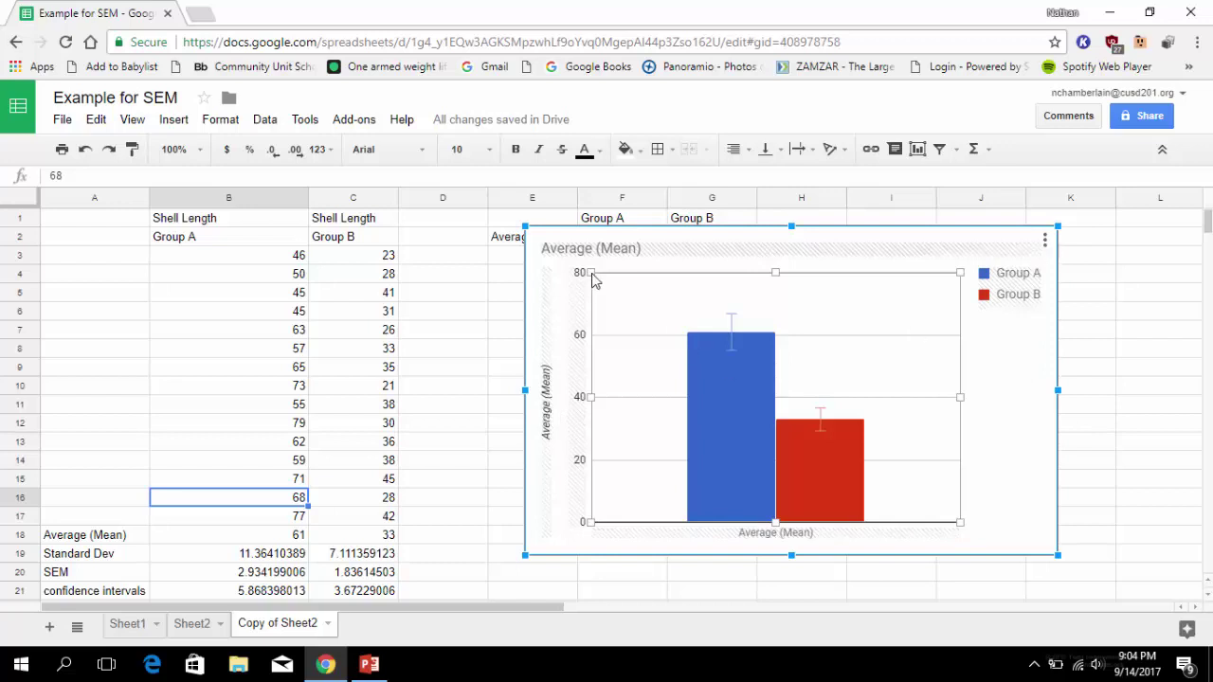
{"action": "left_click", "coordinate": [1047, 244]}
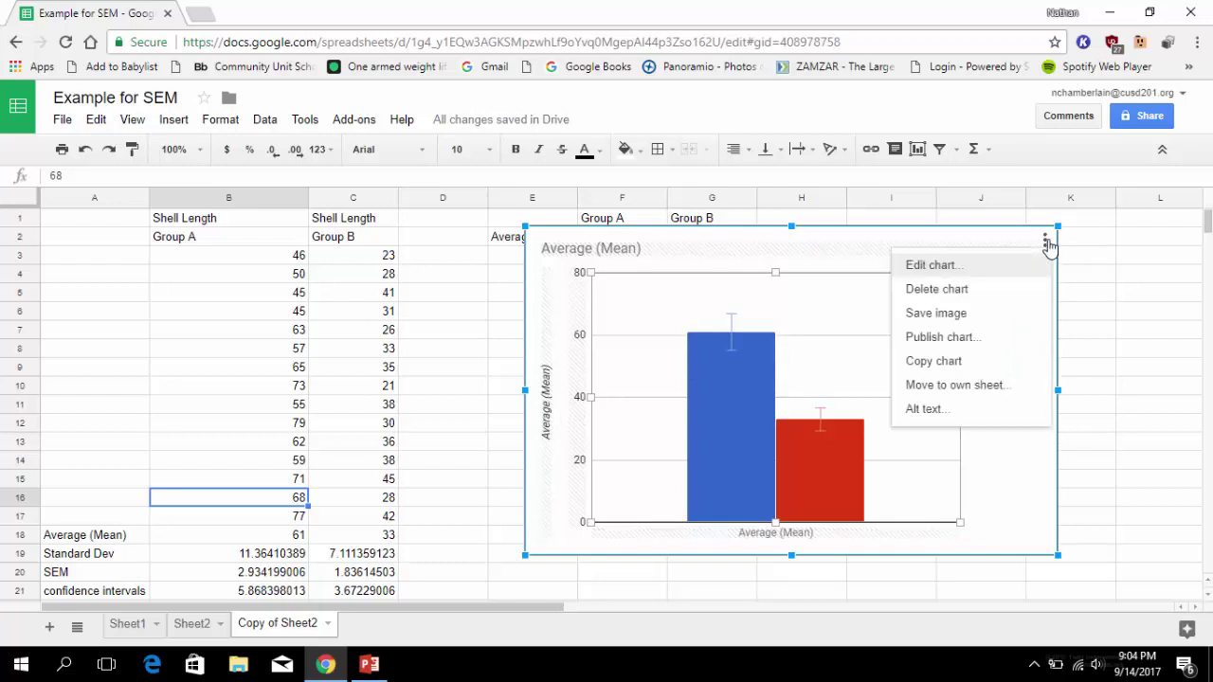
{"action": "left_click", "coordinate": [1047, 479]}
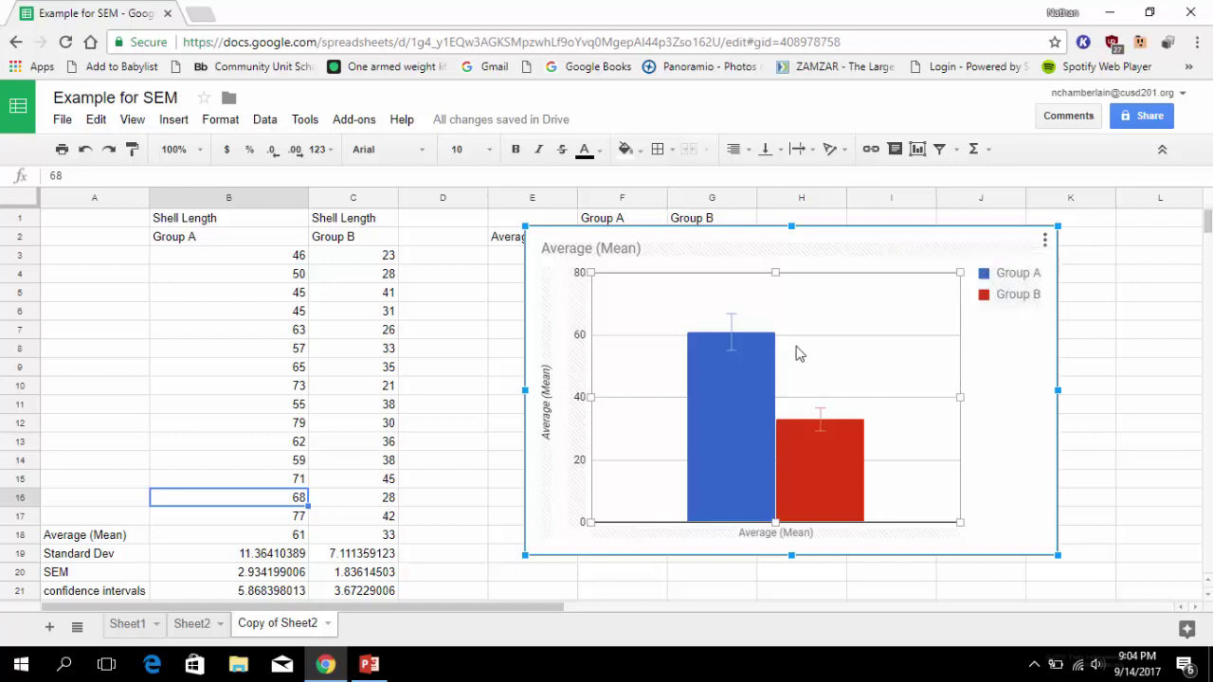
{"action": "double_click", "coordinate": [737, 324]}
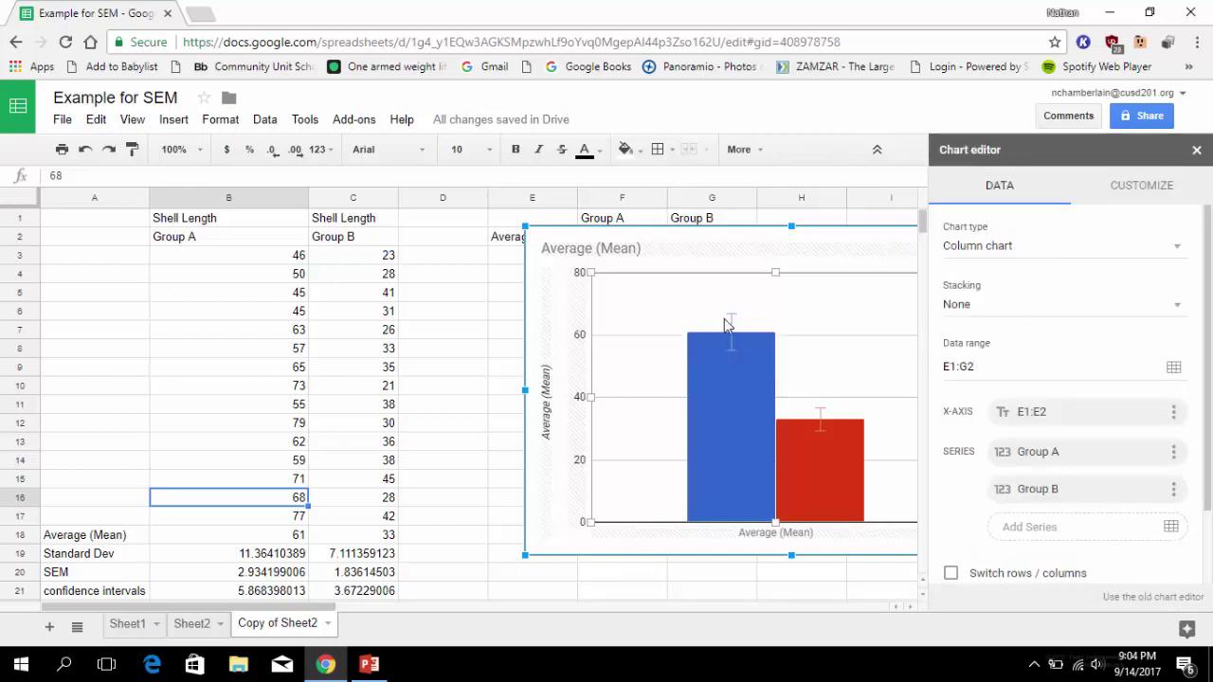
Step: Drag the error-bar chart left so it sits fully in view over the data columns
{"action": "left_click_drag", "start_coordinate": [796, 245], "coordinate": [576, 243]}
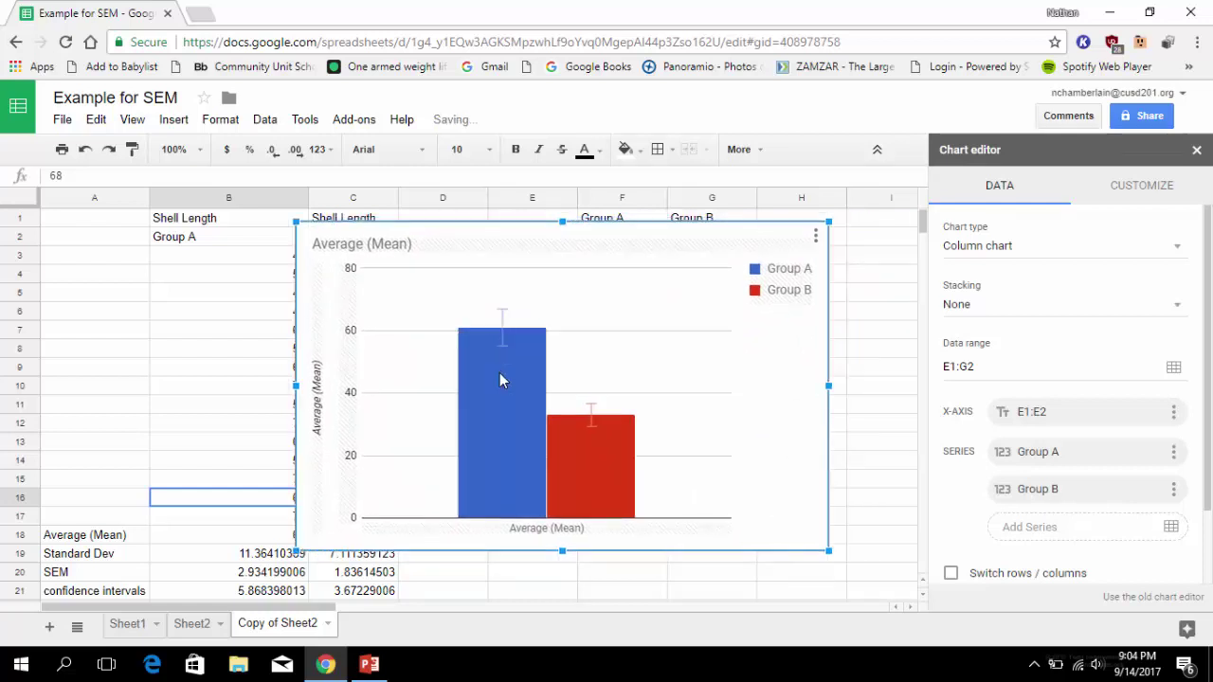
{"action": "mouse_move", "coordinate": [504, 315]}
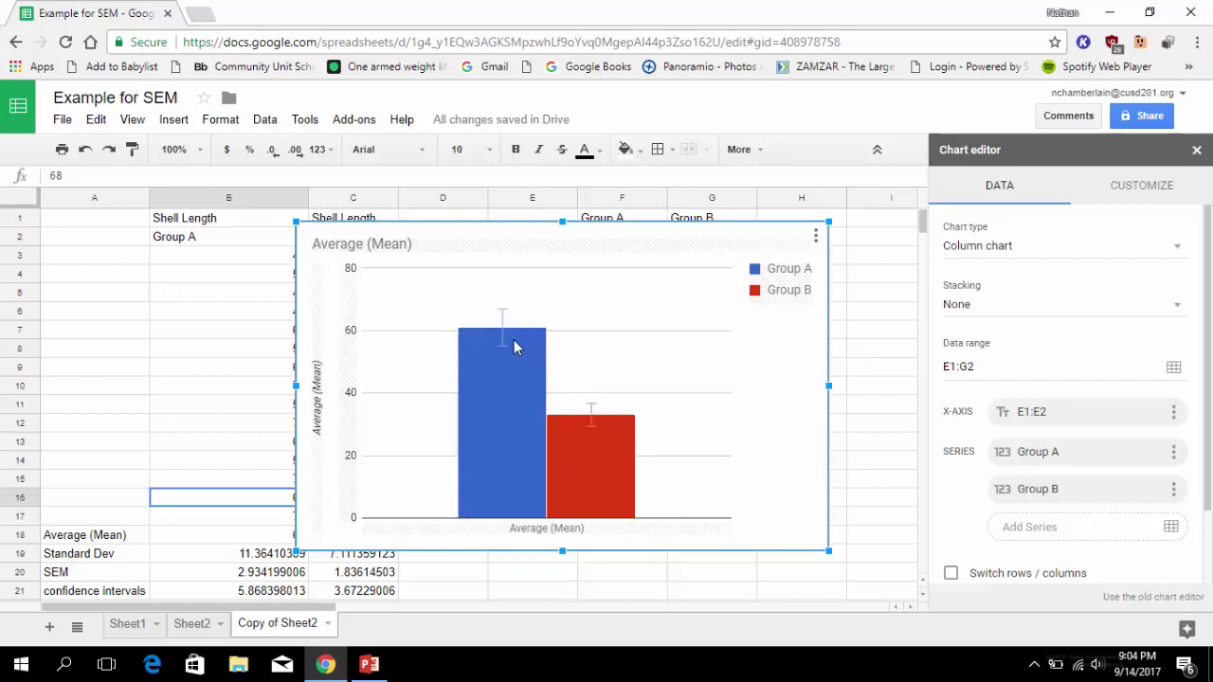
{"action": "mouse_move", "coordinate": [512, 352]}
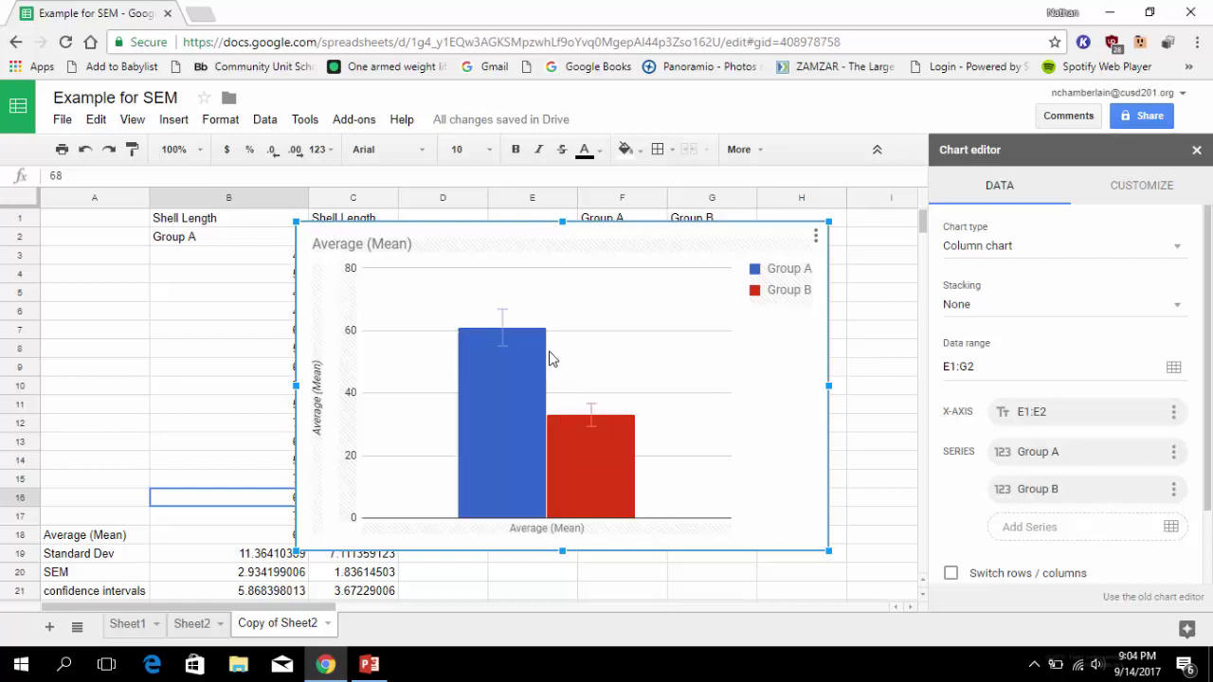